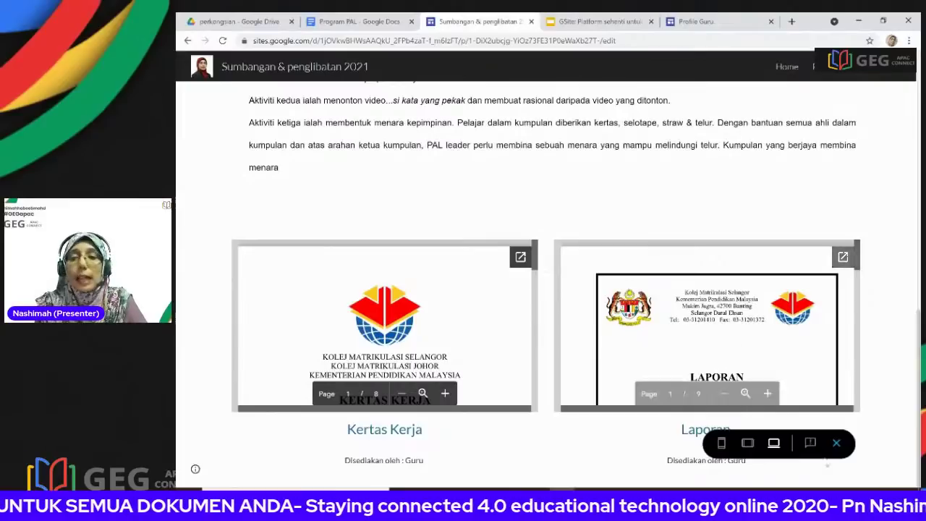
- Exit the site preview and add a divider below the Kertas Kerja and Laporan documents
{"action": "left_click", "coordinate": [837, 443]}
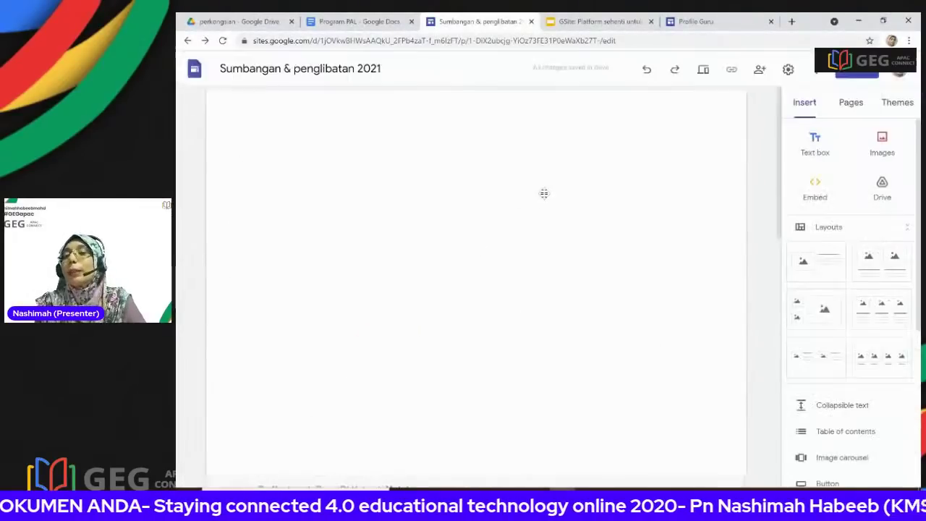
{"action": "scroll", "coordinate": [567, 264], "scroll_direction": "down", "scroll_amount": 3}
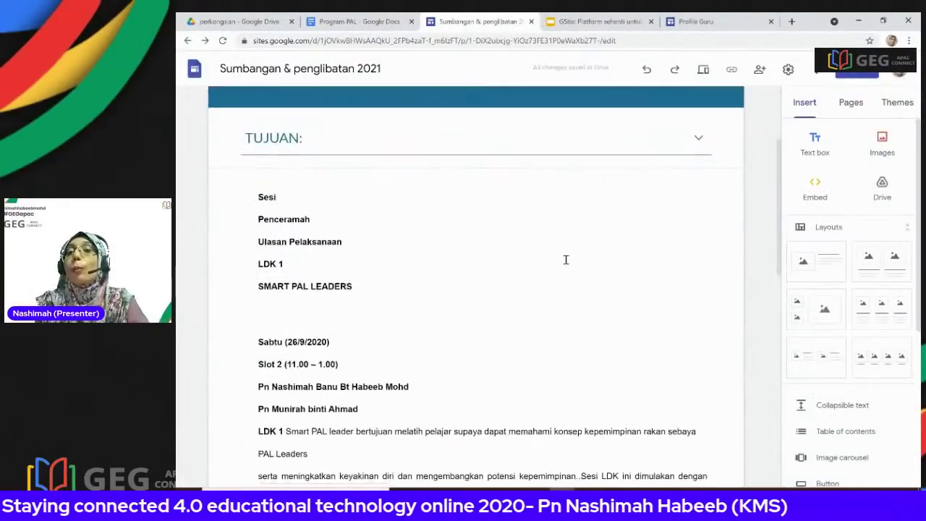
{"action": "scroll", "coordinate": [567, 265], "scroll_direction": "down", "scroll_amount": 10}
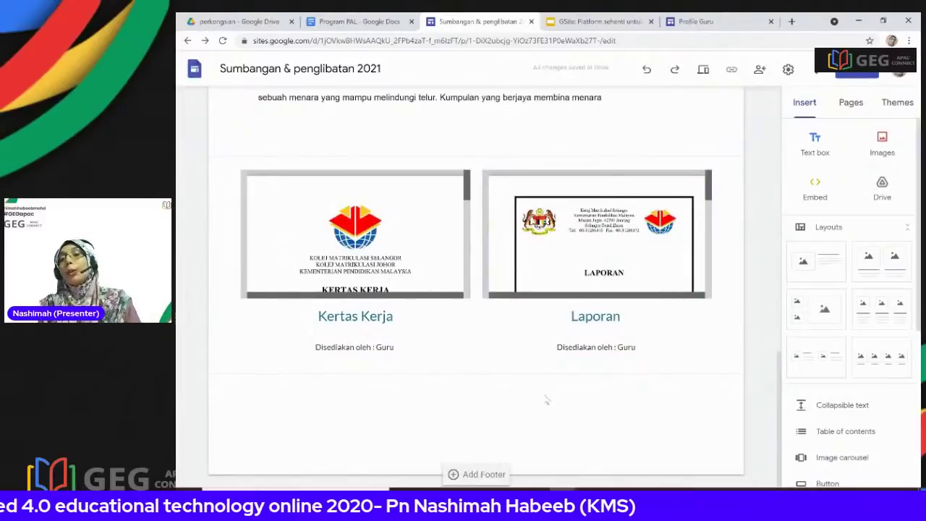
{"action": "scroll", "coordinate": [875, 399], "scroll_direction": "down", "scroll_amount": 2}
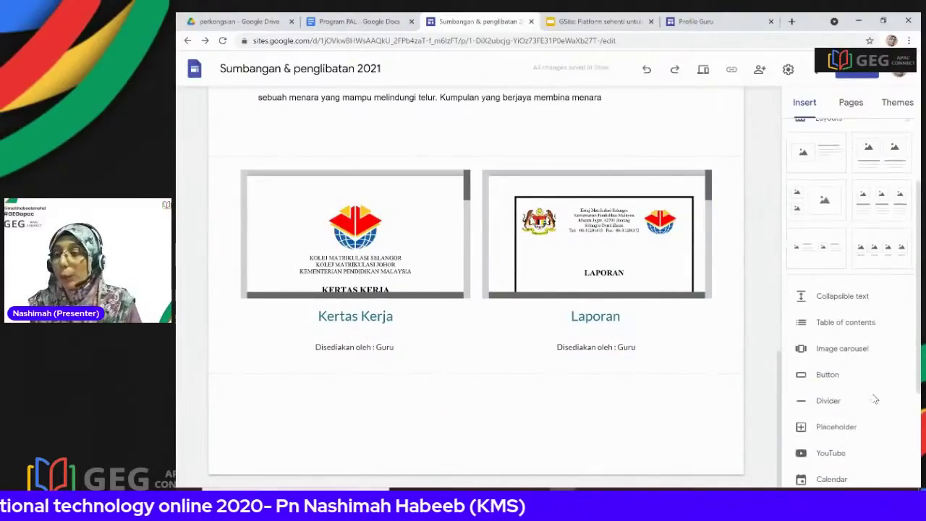
{"action": "left_click", "coordinate": [830, 403]}
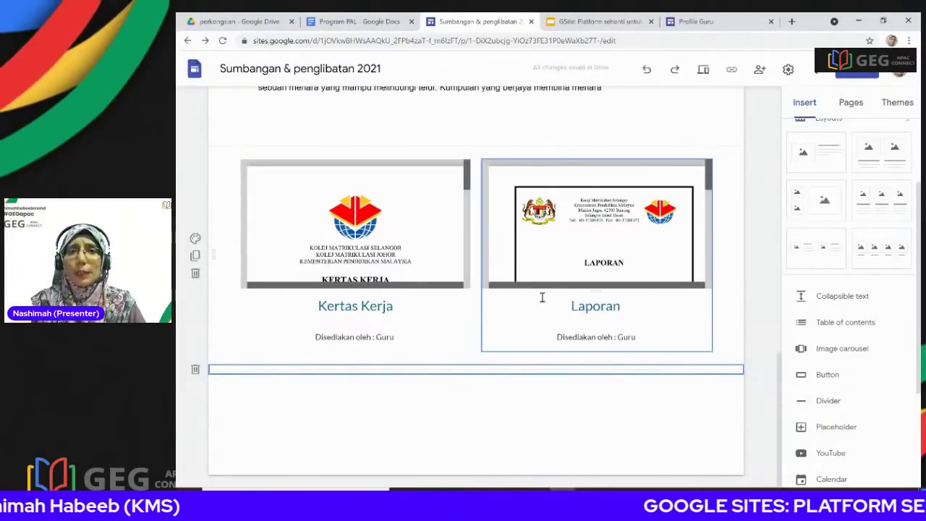
- Set the background of the SMART PAL LEADERS text section to the pale grey-white image from the gallery
{"action": "scroll", "coordinate": [542, 298], "scroll_direction": "up", "scroll_amount": 8}
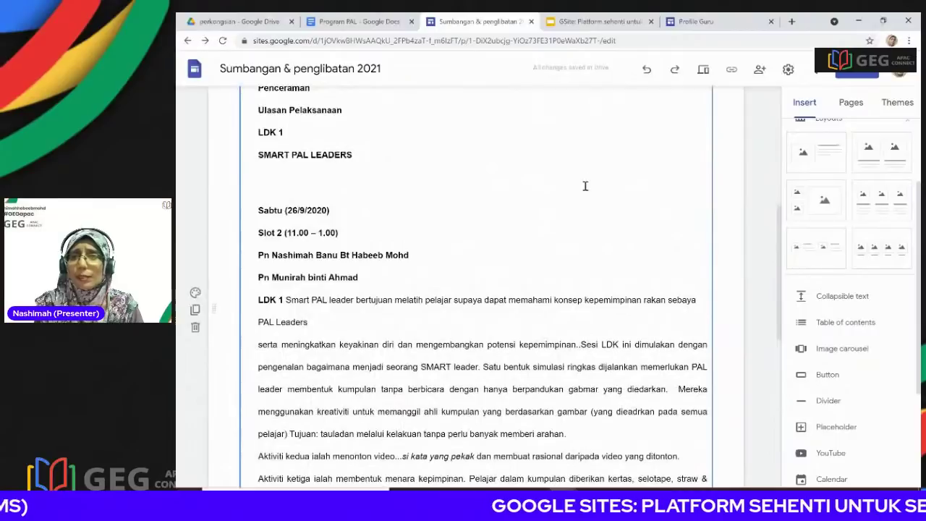
{"action": "scroll", "coordinate": [550, 137], "scroll_direction": "up", "scroll_amount": 3}
{"action": "scroll", "coordinate": [551, 137], "scroll_direction": "down", "scroll_amount": 3}
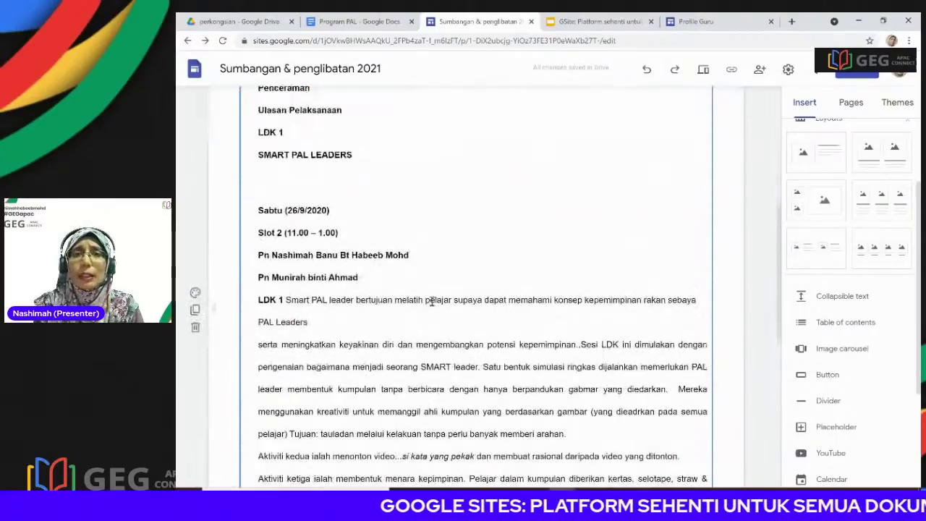
{"action": "left_click", "coordinate": [195, 294]}
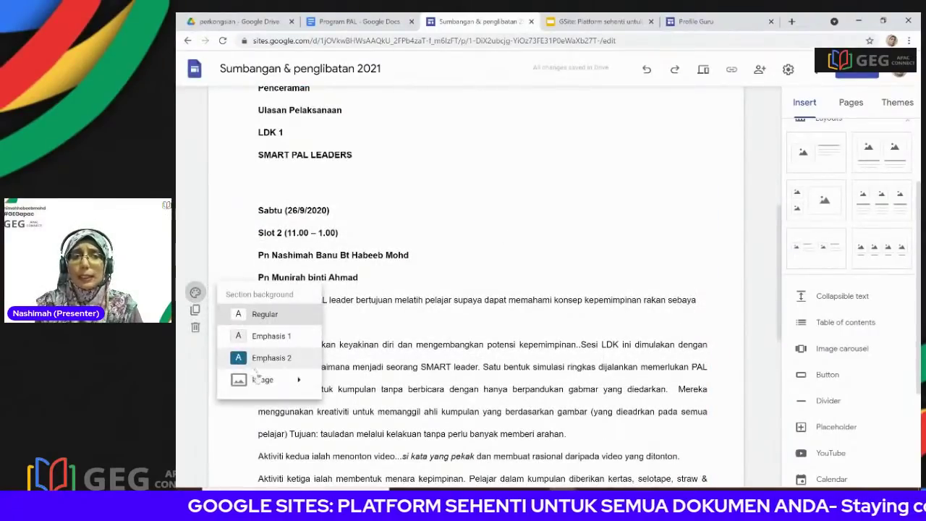
{"action": "mouse_move", "coordinate": [262, 384]}
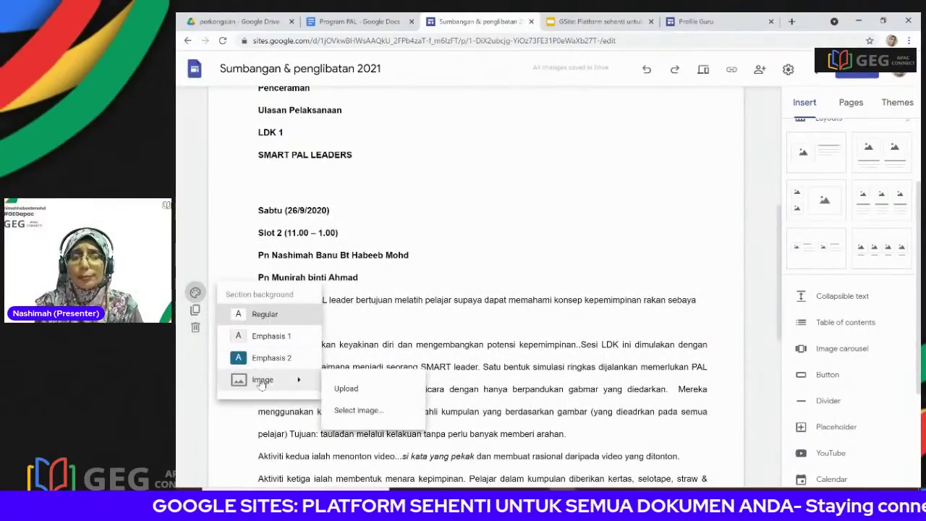
{"action": "left_click", "coordinate": [374, 412]}
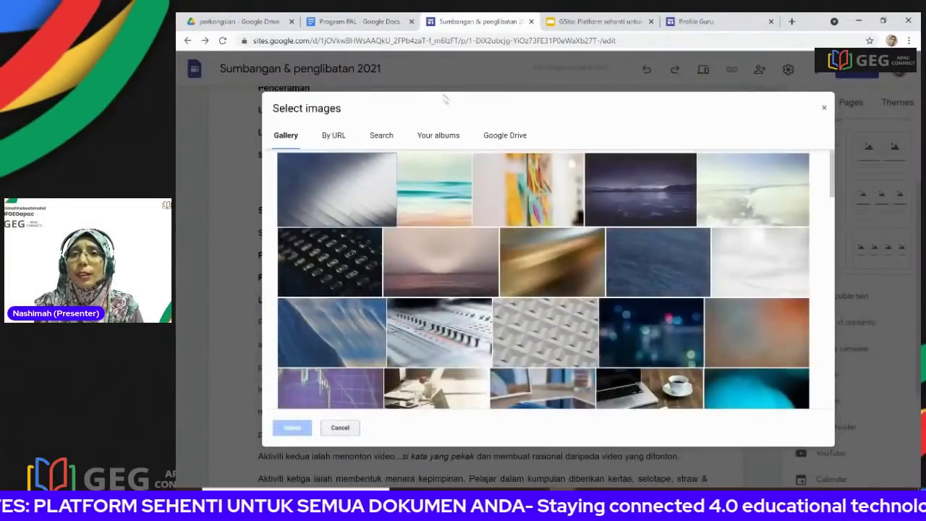
{"action": "scroll", "coordinate": [760, 246], "scroll_direction": "down", "scroll_amount": 1}
{"action": "left_click", "coordinate": [769, 209]}
{"action": "left_click", "coordinate": [296, 432]}
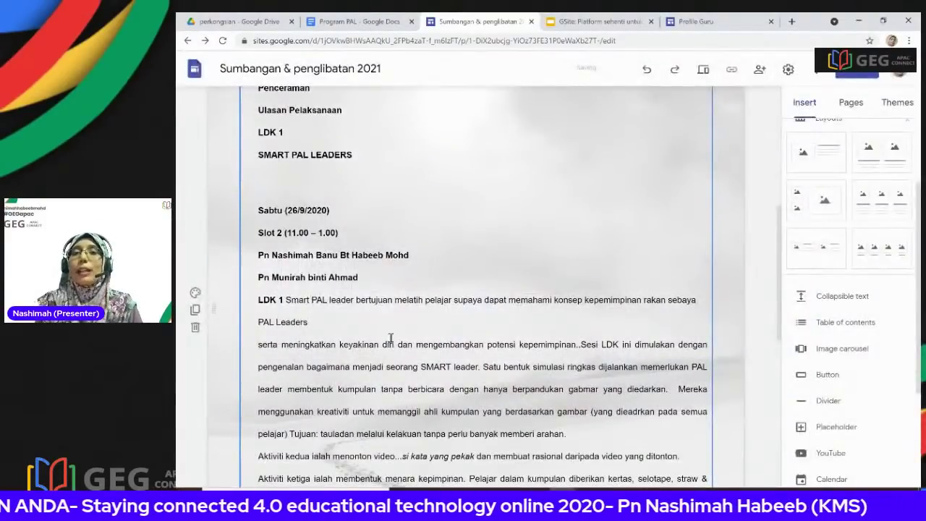
{"action": "scroll", "coordinate": [523, 191], "scroll_direction": "down", "scroll_amount": 3}
{"action": "scroll", "coordinate": [525, 219], "scroll_direction": "up", "scroll_amount": 5}
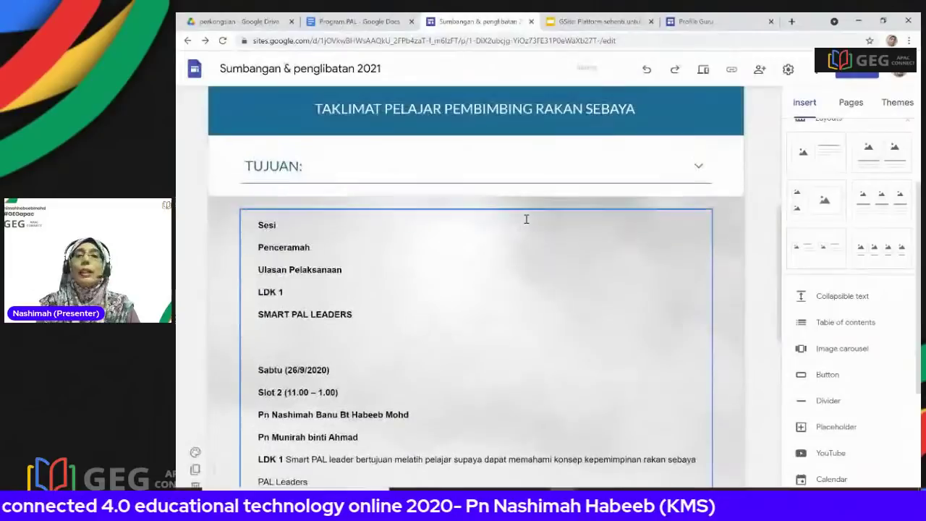
{"action": "scroll", "coordinate": [526, 219], "scroll_direction": "down", "scroll_amount": 10}
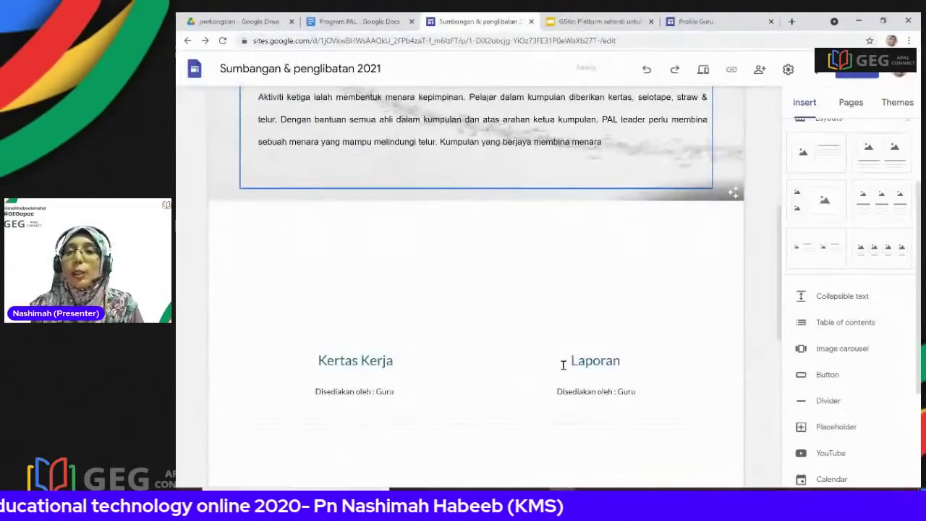
{"action": "scroll", "coordinate": [688, 396], "scroll_direction": "down", "scroll_amount": 1}
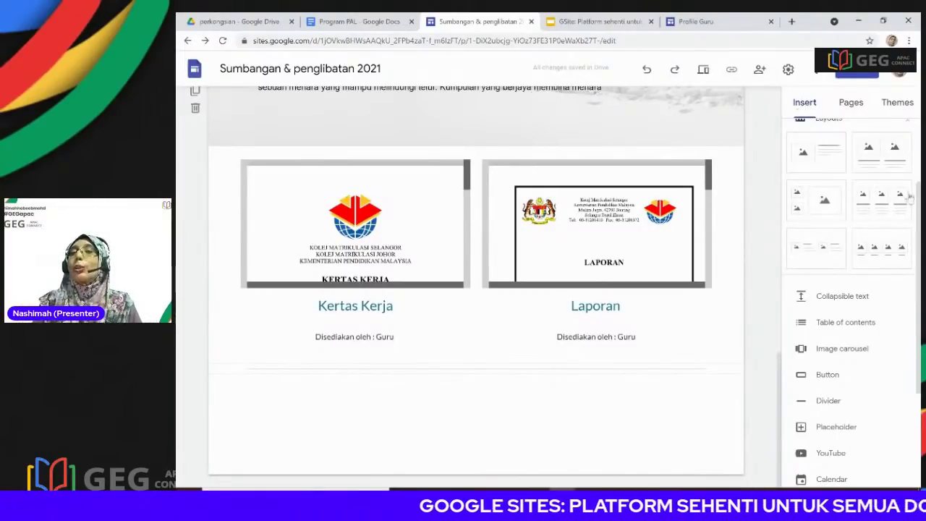
{"action": "scroll", "coordinate": [823, 123], "scroll_direction": "up", "scroll_amount": 3}
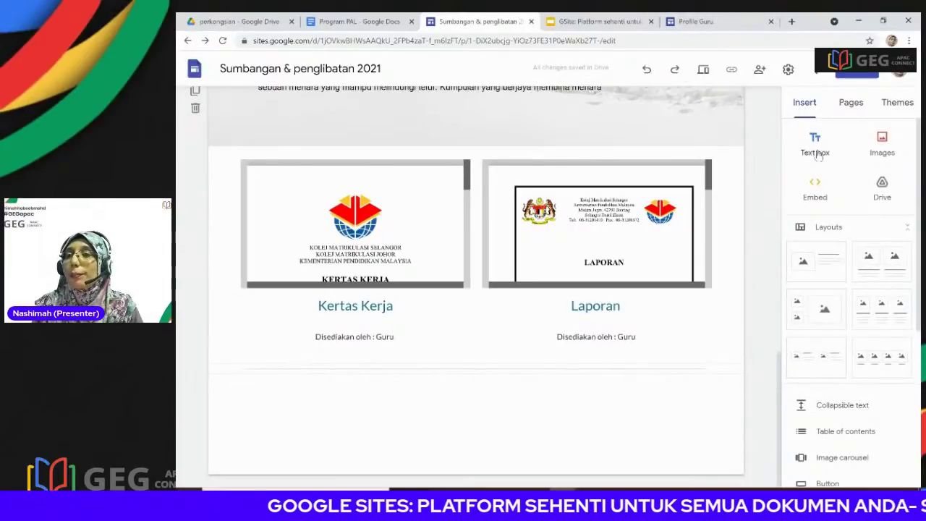
{"action": "left_click", "coordinate": [883, 142]}
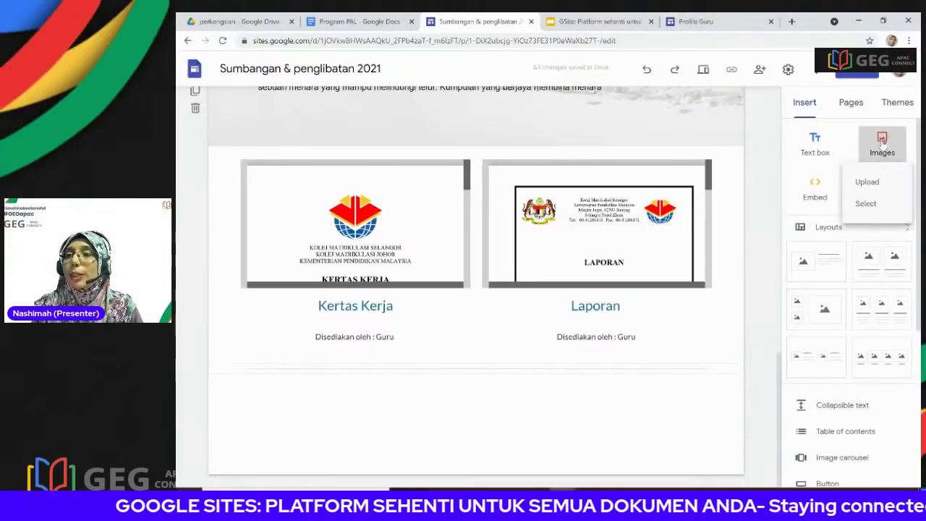
{"action": "left_click", "coordinate": [870, 203]}
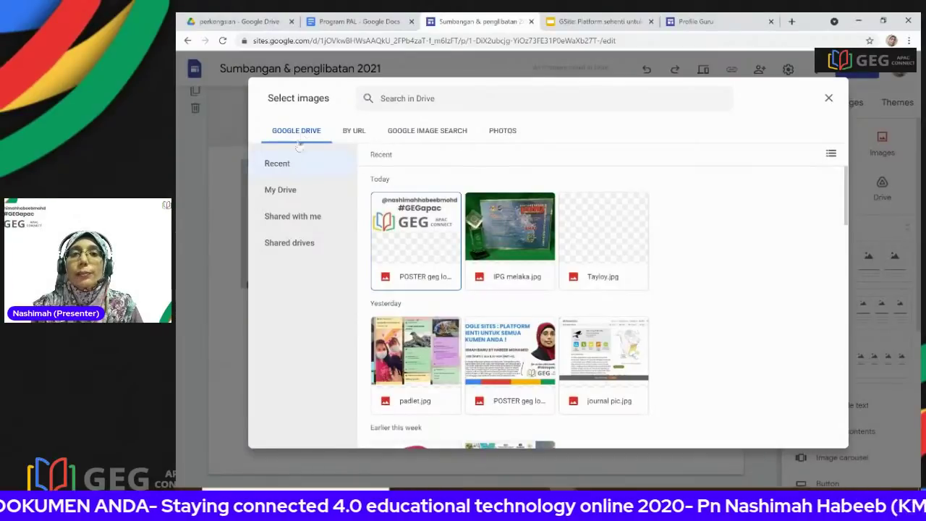
{"action": "left_click", "coordinate": [284, 192]}
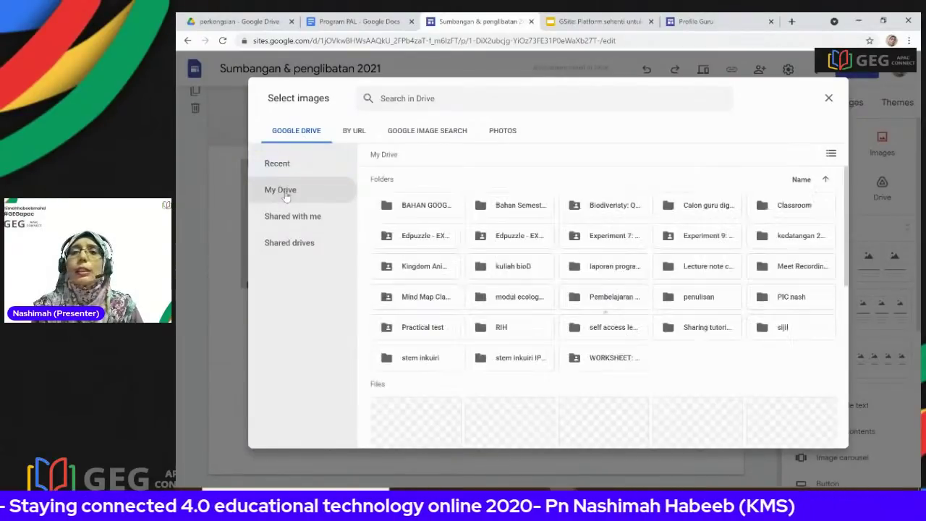
{"action": "double_click", "coordinate": [423, 208]}
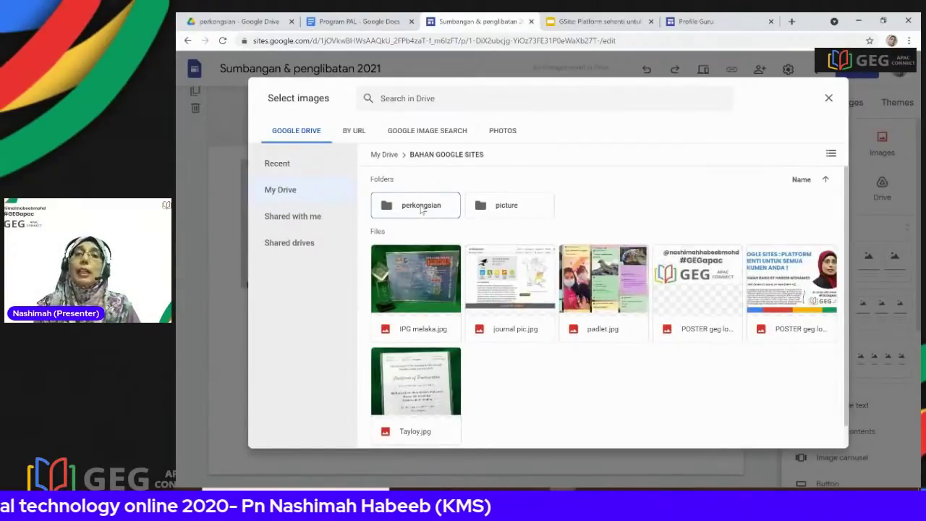
{"action": "double_click", "coordinate": [422, 207]}
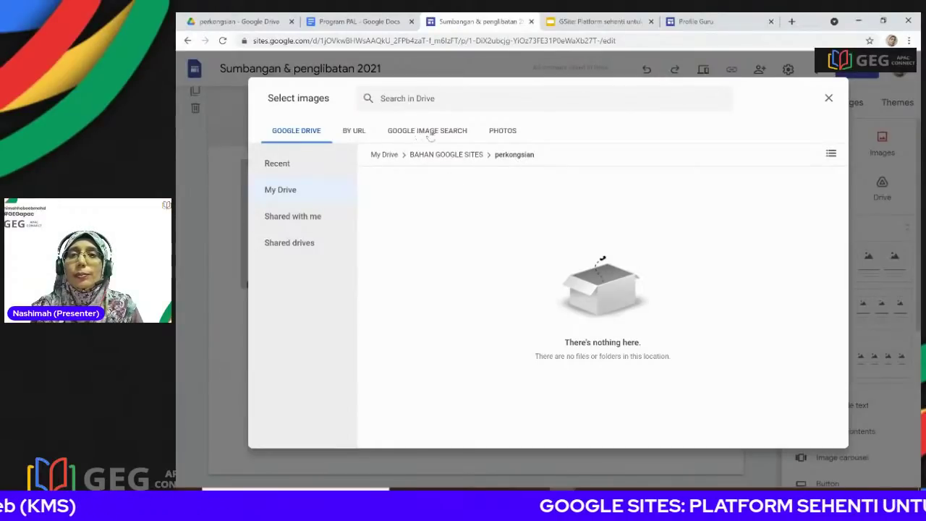
{"action": "left_click", "coordinate": [511, 132]}
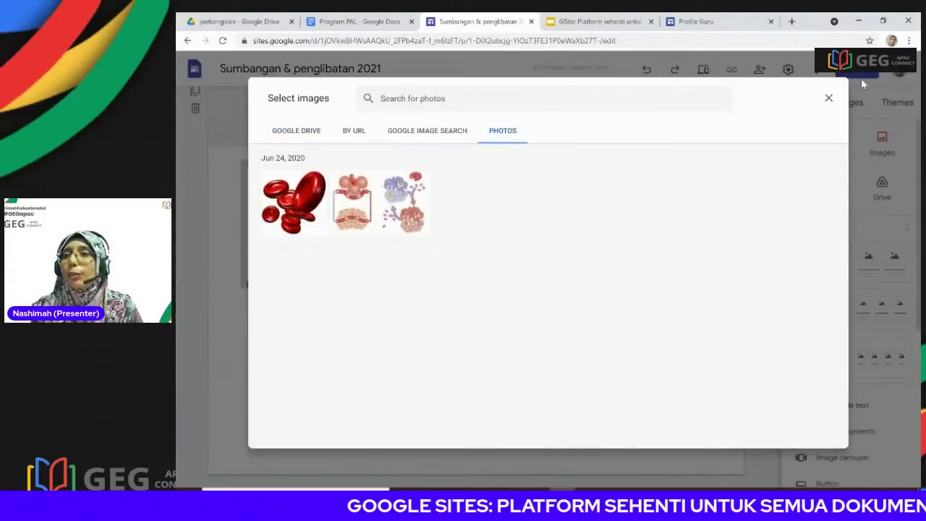
{"action": "left_click", "coordinate": [828, 99]}
- Insert the image pal 1.jpg from the My Drive folder BAHAN GOOGLE SITES > picture > PAL into the page
{"action": "left_click", "coordinate": [882, 143]}
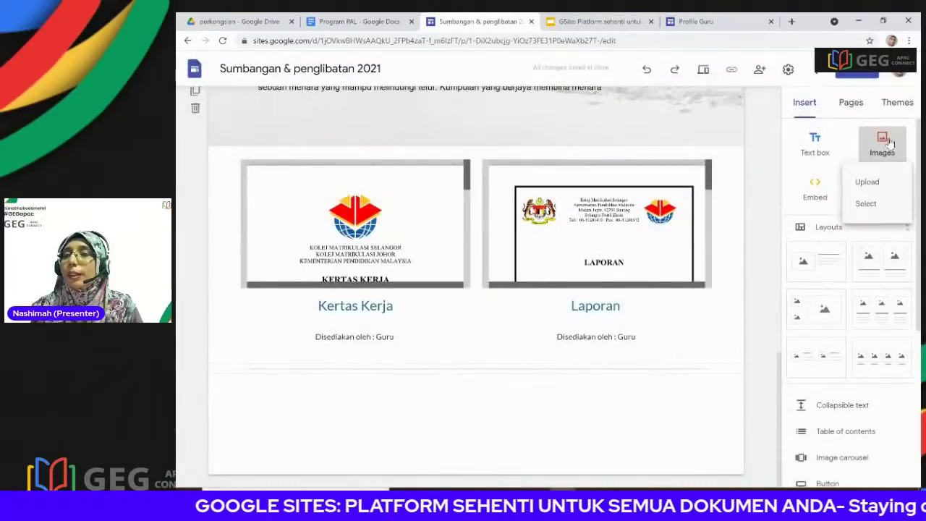
{"action": "left_click", "coordinate": [867, 204]}
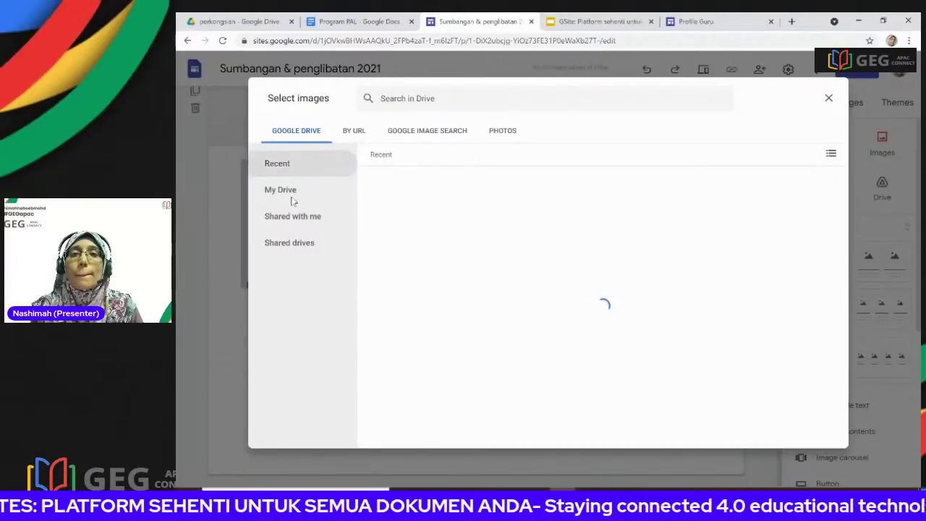
{"action": "left_click", "coordinate": [291, 196]}
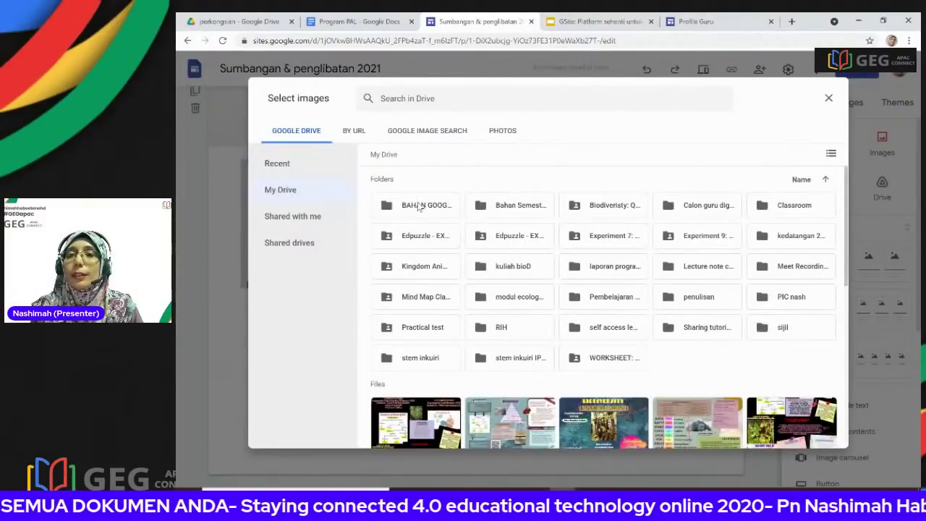
{"action": "double_click", "coordinate": [419, 207]}
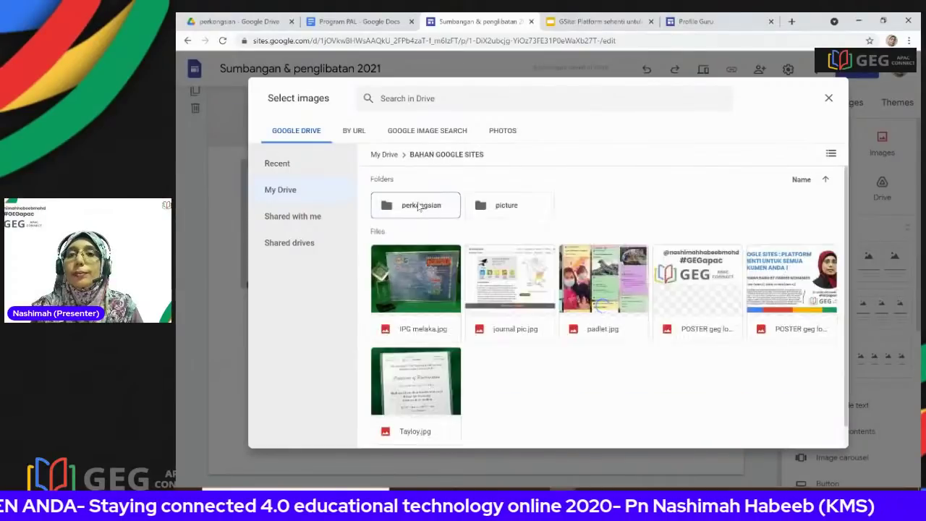
{"action": "double_click", "coordinate": [509, 208]}
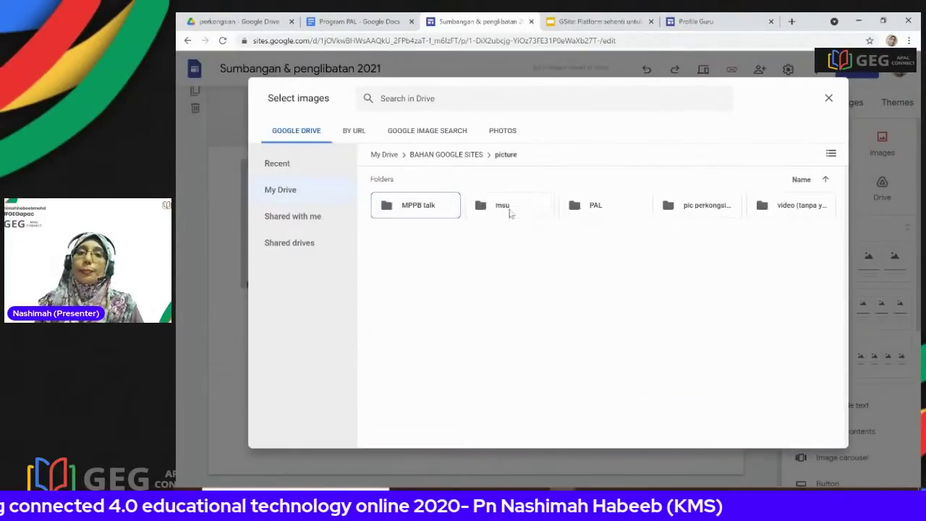
{"action": "double_click", "coordinate": [635, 214]}
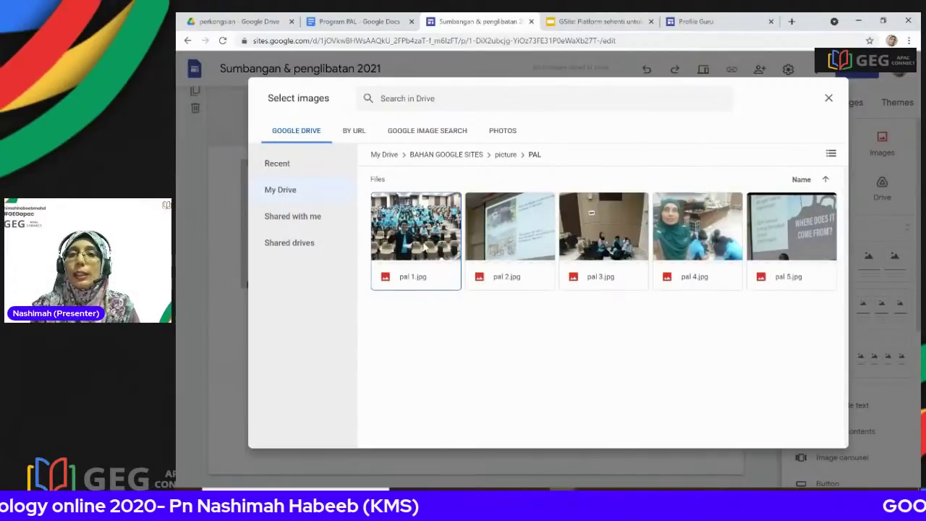
{"action": "left_click", "coordinate": [425, 246]}
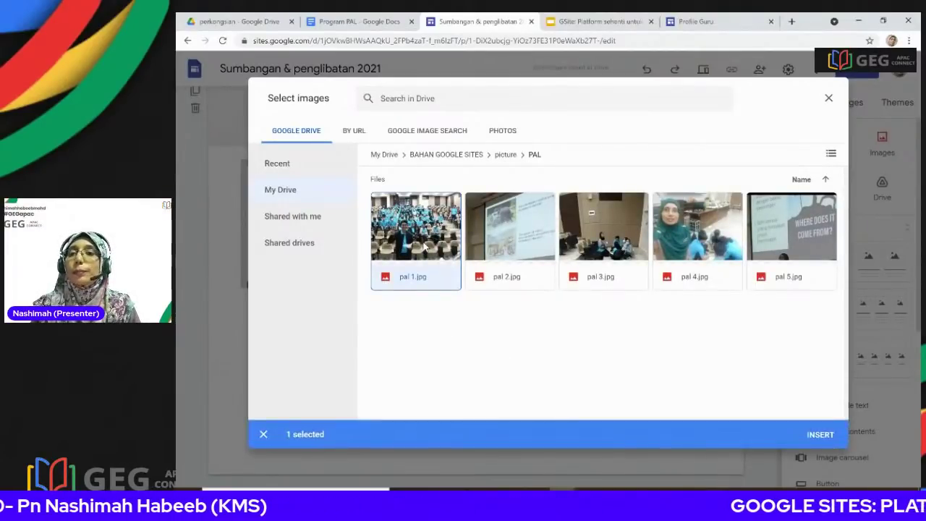
{"action": "left_click", "coordinate": [822, 435]}
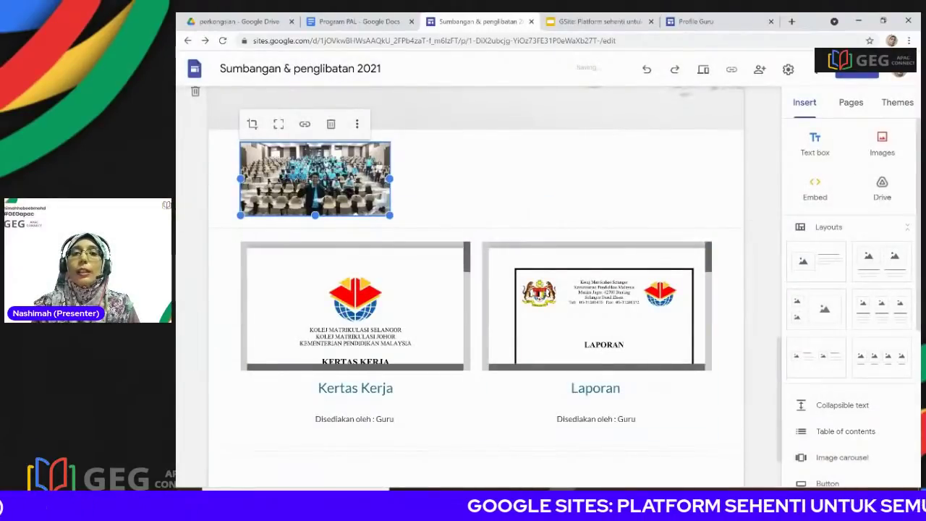
- Insert the image pal 3.jpg from the My Drive folder BAHAN GOOGLE SITES > picture > PAL and reduce its height to a short strip
{"action": "left_click", "coordinate": [882, 143]}
{"action": "left_click", "coordinate": [867, 204]}
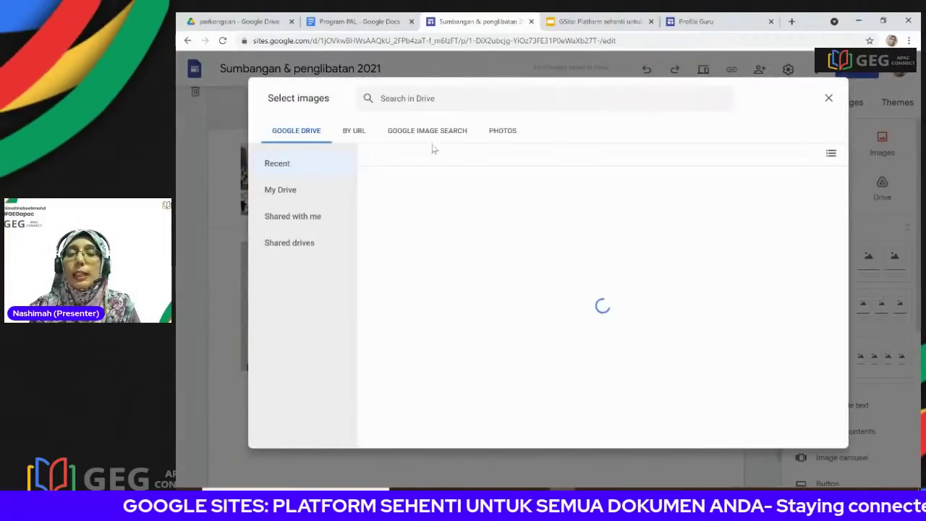
{"action": "left_click", "coordinate": [296, 193]}
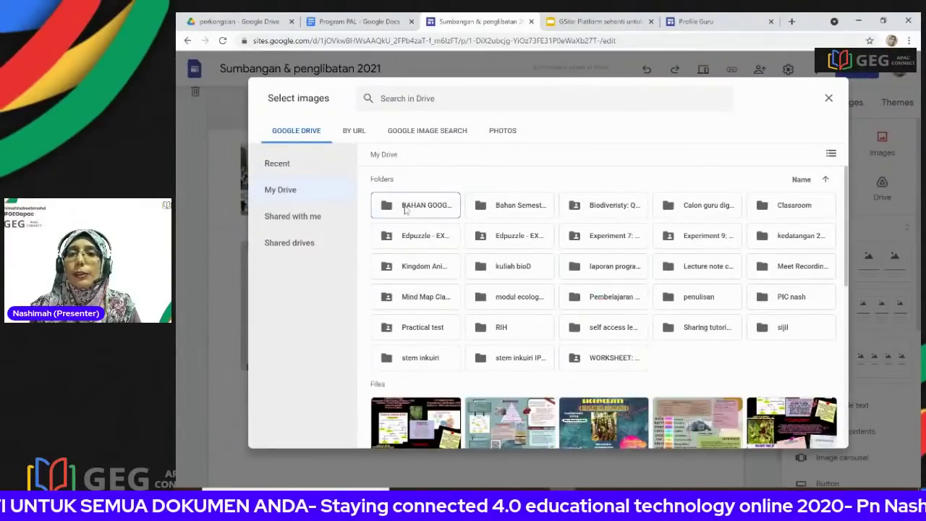
{"action": "left_click", "coordinate": [429, 210]}
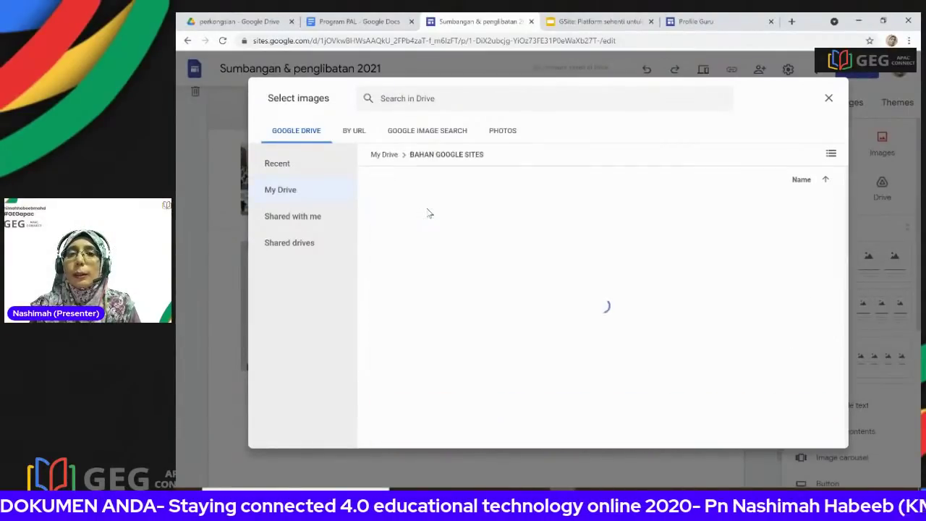
{"action": "double_click", "coordinate": [497, 212]}
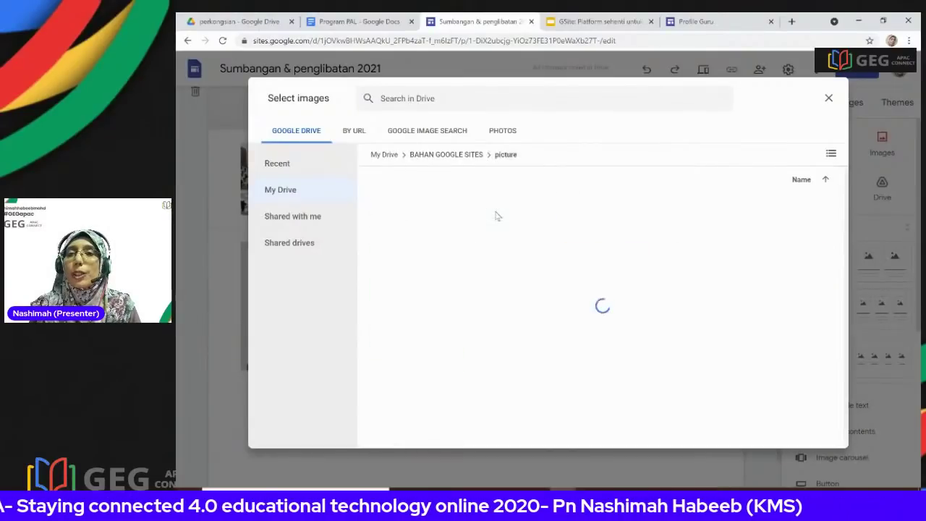
{"action": "double_click", "coordinate": [612, 213]}
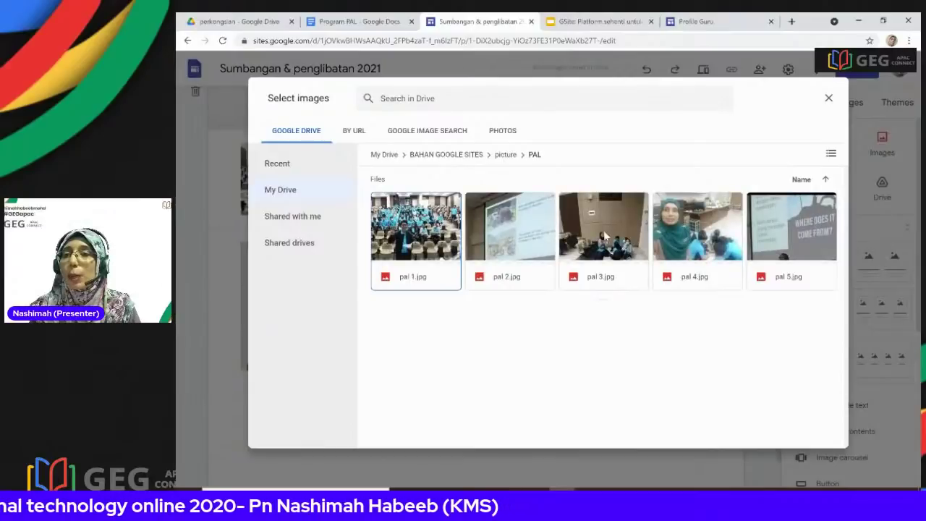
{"action": "left_click", "coordinate": [616, 246]}
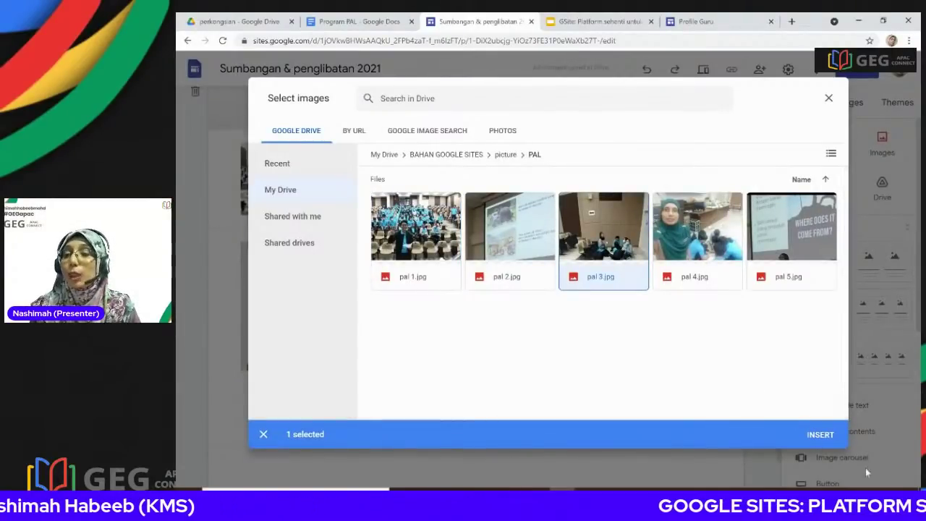
{"action": "left_click", "coordinate": [822, 435]}
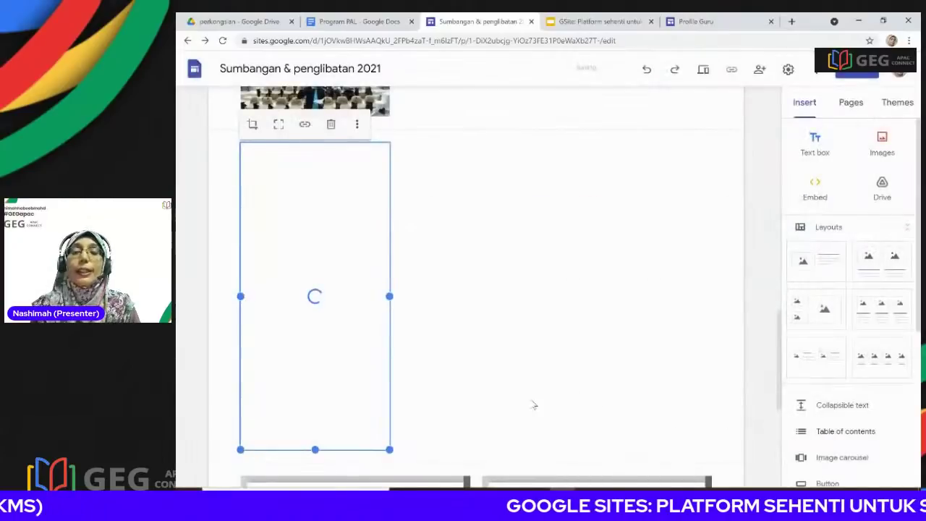
{"action": "left_click_drag", "start_coordinate": [315, 450], "coordinate": [534, 83]}
{"action": "left_click_drag", "start_coordinate": [315, 216], "coordinate": [315, 178]}
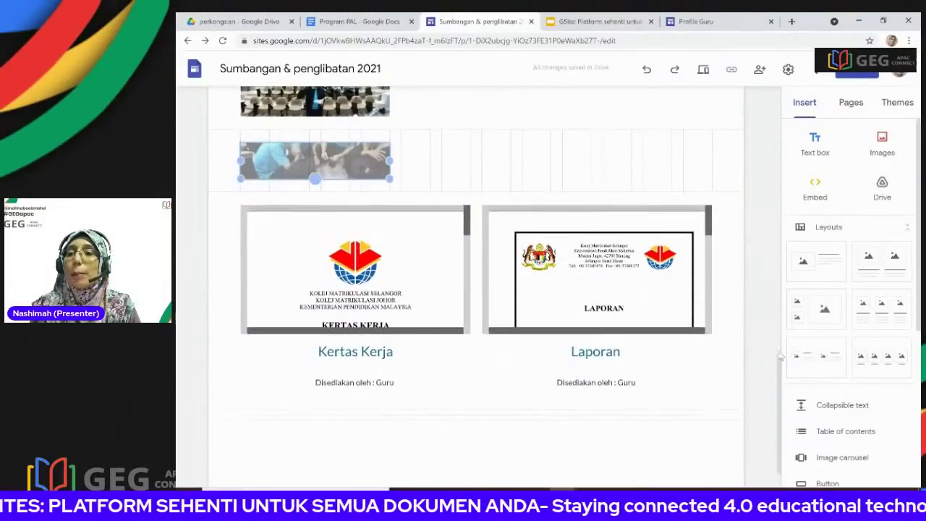
- Move the pal 1.jpg and pal 3.jpg photos below the divider under the documents, placing them side by side in one section
{"action": "scroll", "coordinate": [593, 308], "scroll_direction": "up", "scroll_amount": 4}
{"action": "scroll", "coordinate": [594, 308], "scroll_direction": "down", "scroll_amount": 2}
{"action": "scroll", "coordinate": [594, 308], "scroll_direction": "down", "scroll_amount": 3}
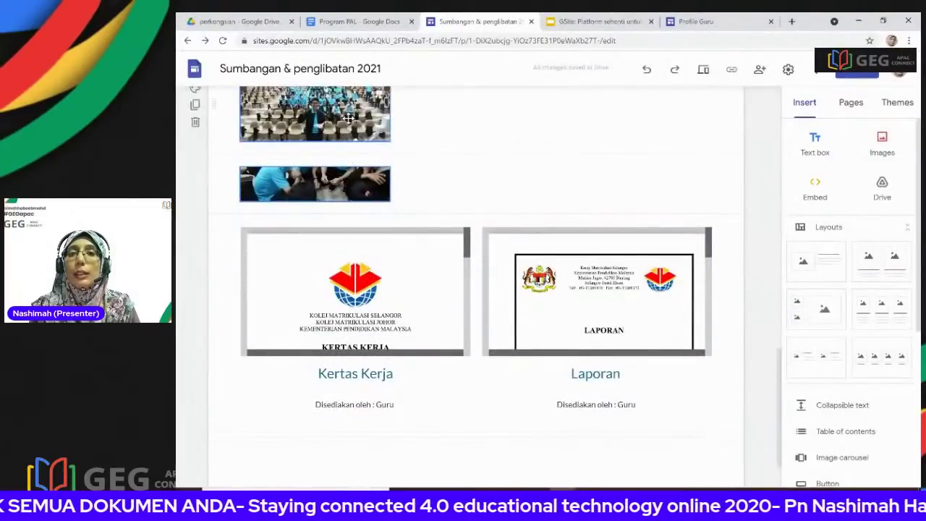
{"action": "left_click_drag", "start_coordinate": [348, 118], "coordinate": [319, 403]}
{"action": "scroll", "coordinate": [482, 179], "scroll_direction": "down", "scroll_amount": 1}
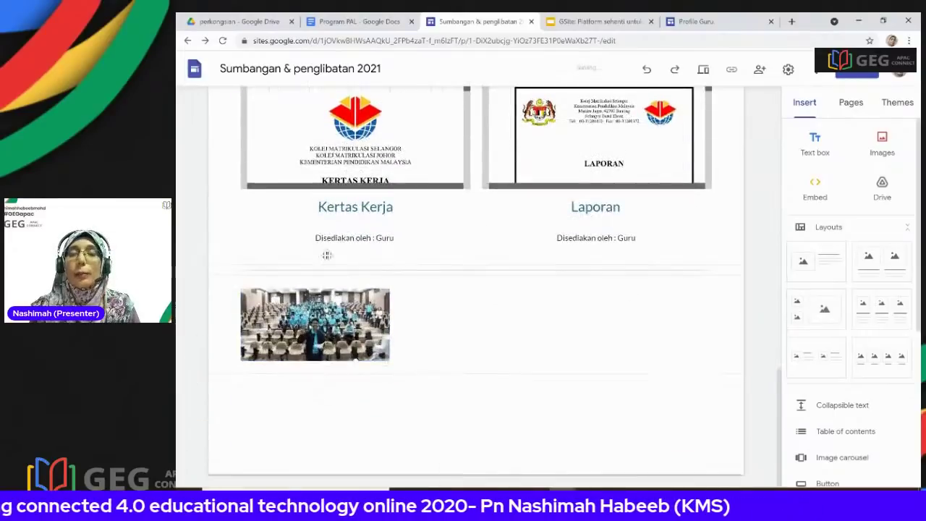
{"action": "scroll", "coordinate": [362, 152], "scroll_direction": "up", "scroll_amount": 3}
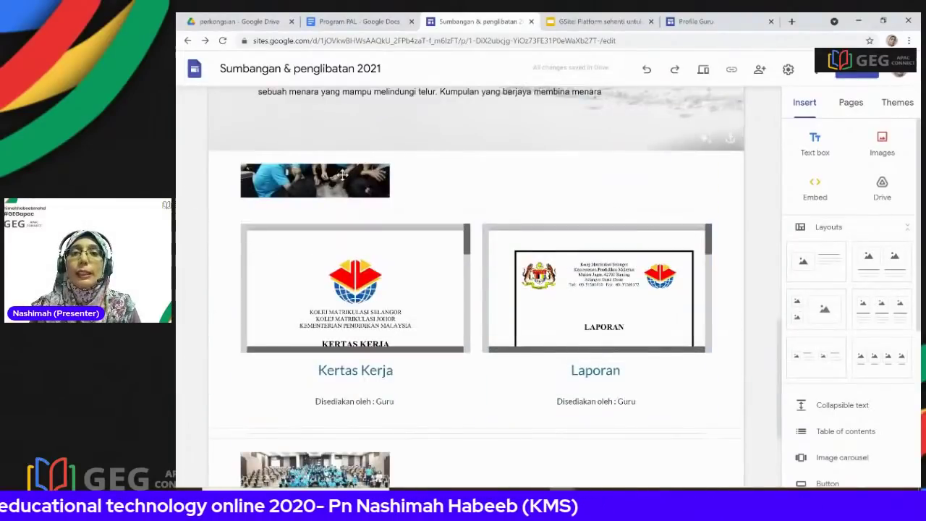
{"action": "left_click_drag", "start_coordinate": [361, 151], "coordinate": [459, 303]}
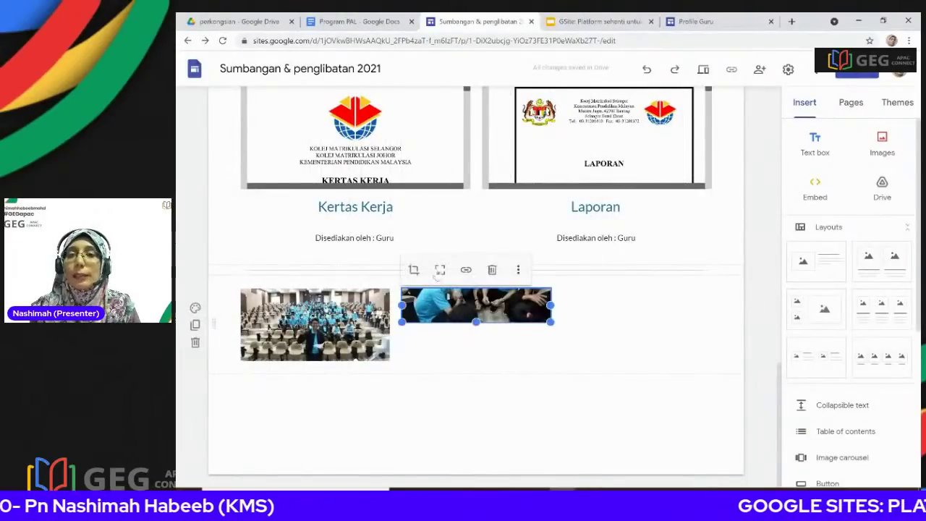
- Uncrop the pal 3.jpg photo and shorten its frame to roughly the height of the neighbouring group photo
{"action": "left_click", "coordinate": [440, 270]}
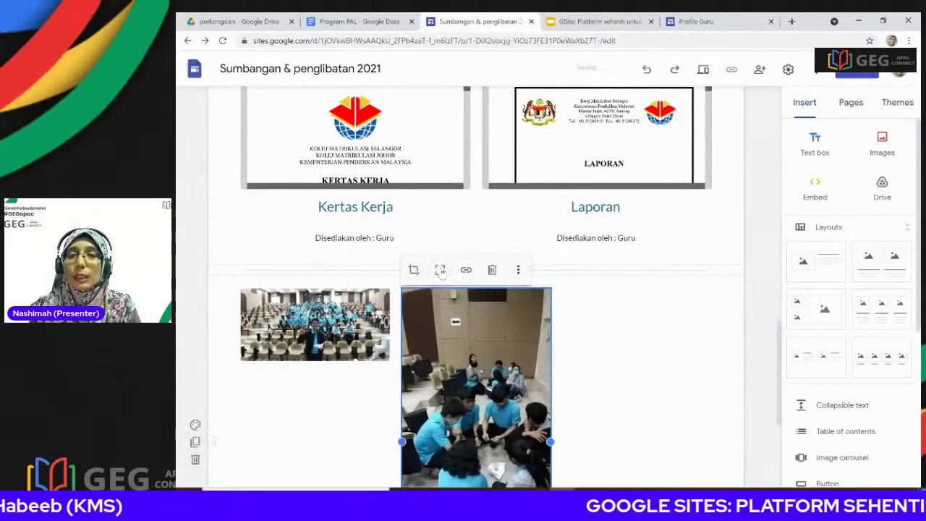
{"action": "scroll", "coordinate": [579, 331], "scroll_direction": "down", "scroll_amount": 2}
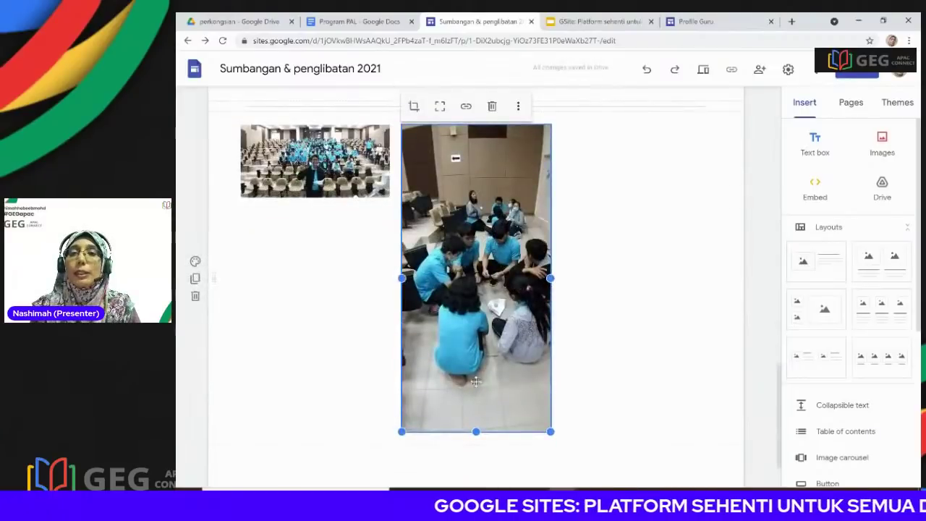
{"action": "left_click_drag", "start_coordinate": [475, 432], "coordinate": [486, 354]}
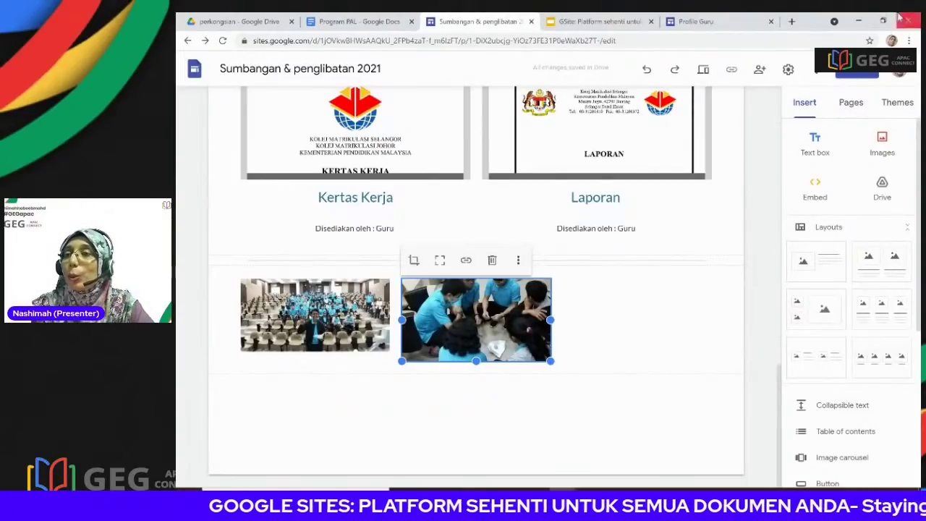
- Search YouTube for "Kursus pembimbing peer assissted" and embed the video "Kursus Pembimbiny Peer-Assisted Learning ( PAL) - Penceramah program"
{"action": "scroll", "coordinate": [838, 222], "scroll_direction": "down", "scroll_amount": 3}
{"action": "scroll", "coordinate": [839, 221], "scroll_direction": "down", "scroll_amount": 3}
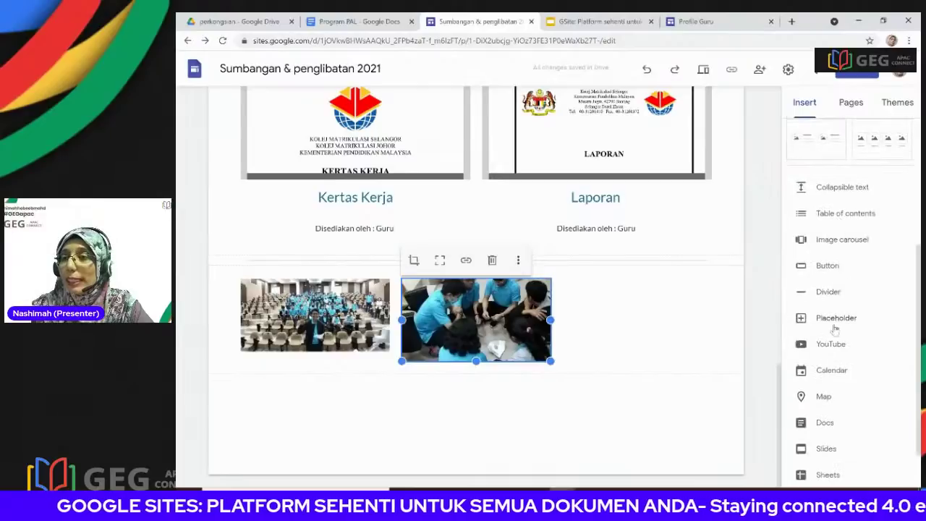
{"action": "left_click", "coordinate": [835, 346]}
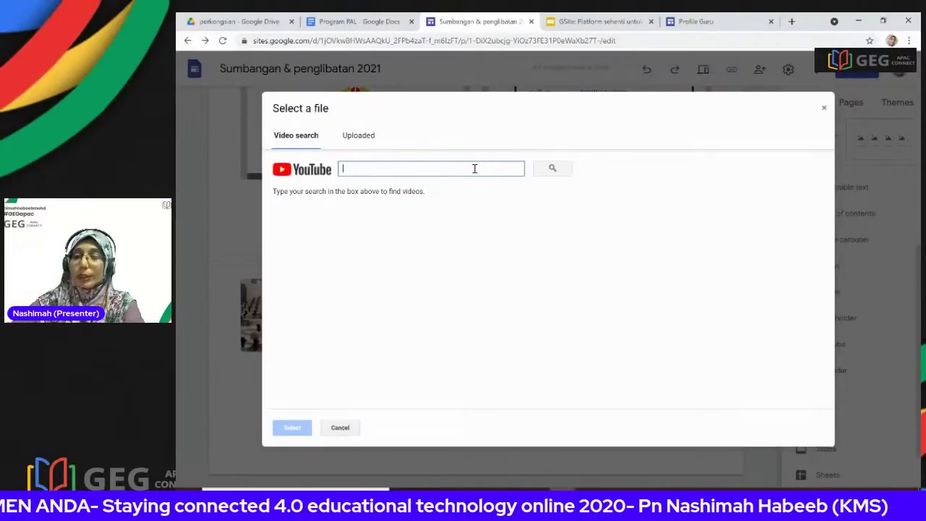
{"action": "type", "text": "Kursus pembimbing"}
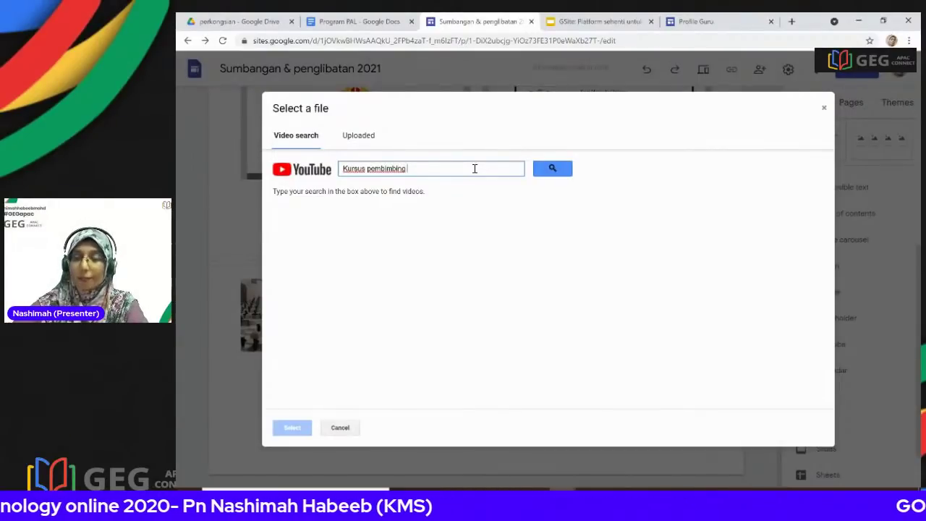
{"action": "type", "text": "peer assissted"}
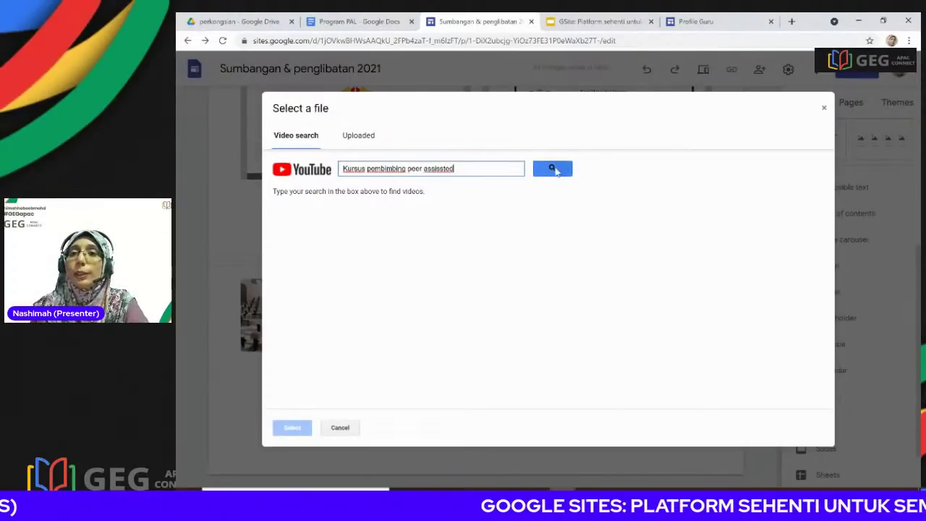
{"action": "left_click", "coordinate": [553, 168]}
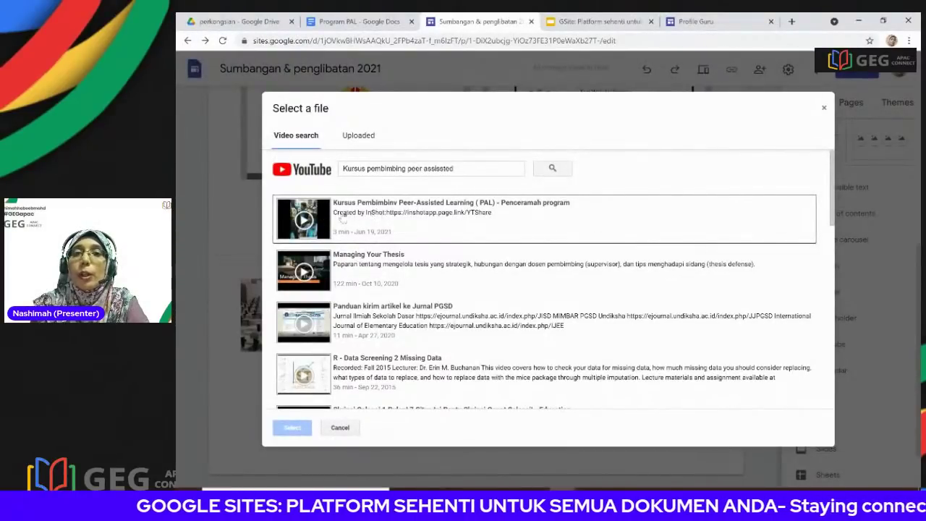
{"action": "left_click", "coordinate": [378, 208]}
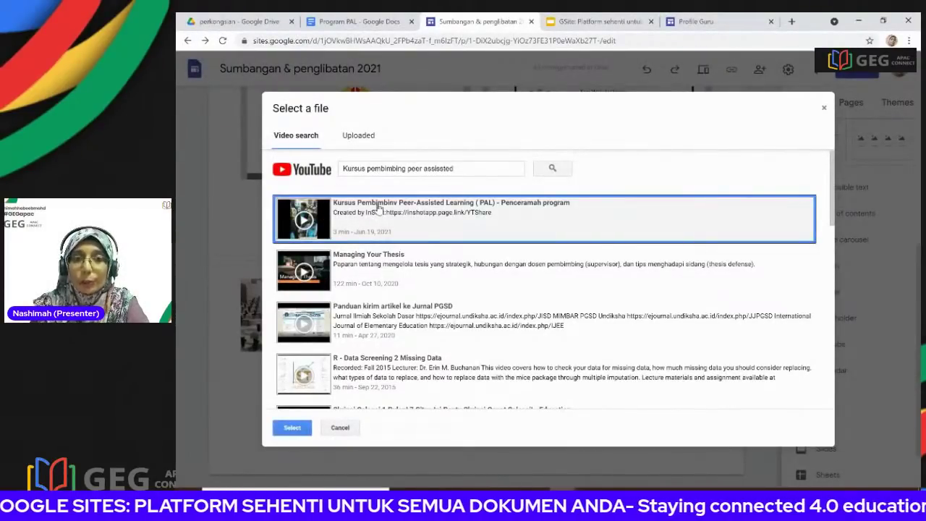
{"action": "left_click", "coordinate": [293, 427]}
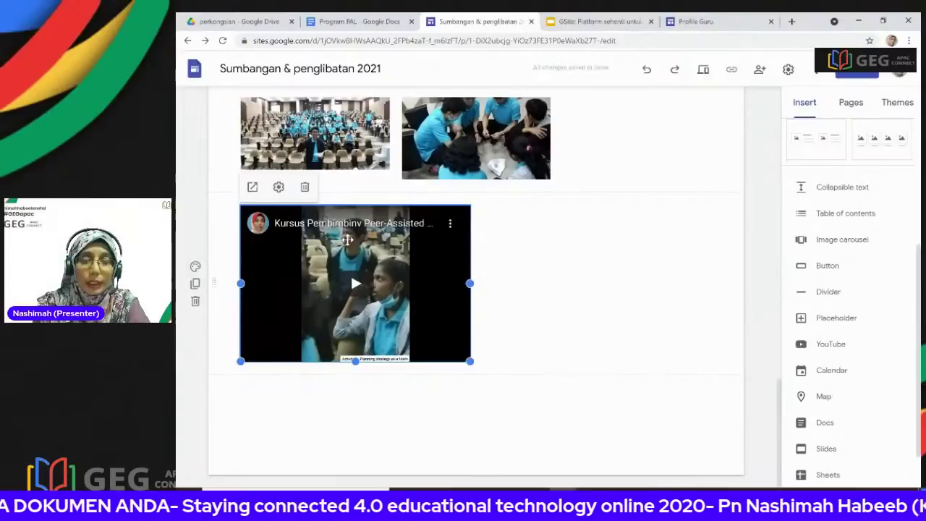
- Preview the page, briefly play and pause the embedded video below the photos, and exit the preview
{"action": "left_click", "coordinate": [705, 69]}
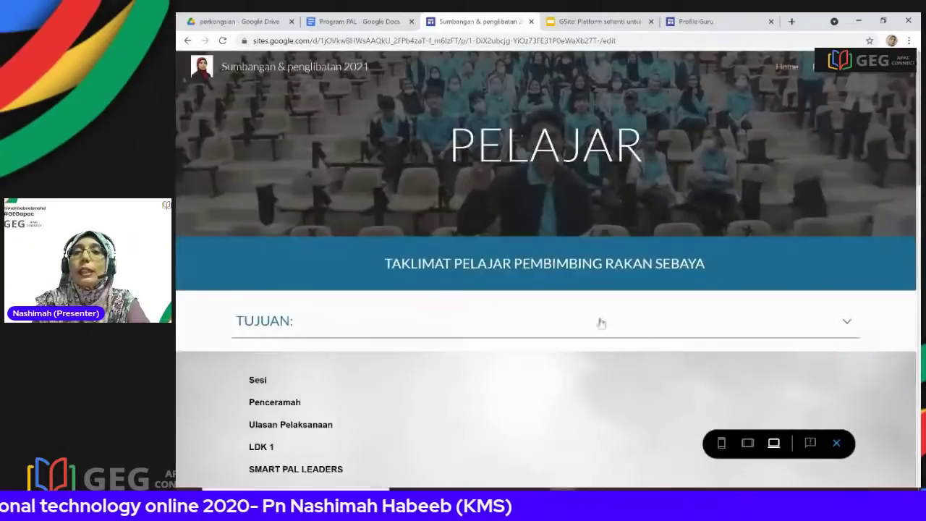
{"action": "scroll", "coordinate": [496, 287], "scroll_direction": "down", "scroll_amount": 4}
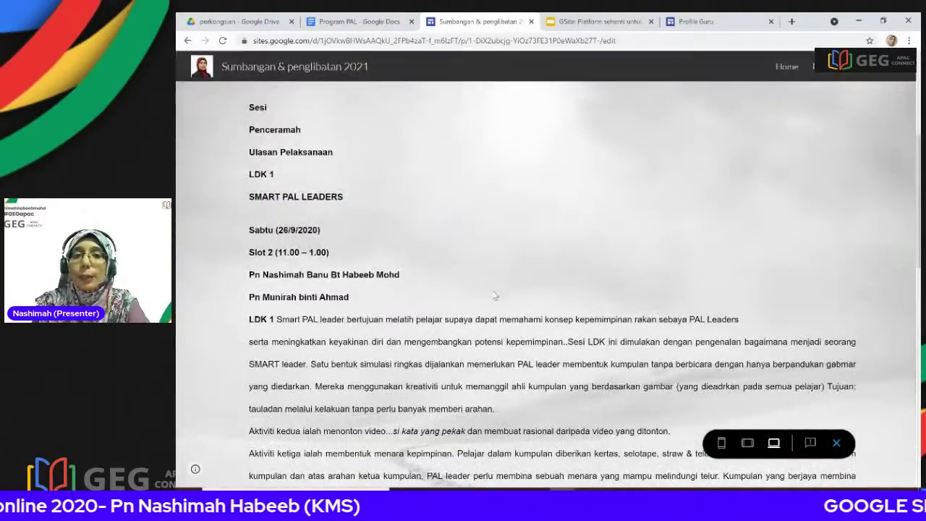
{"action": "scroll", "coordinate": [506, 304], "scroll_direction": "down", "scroll_amount": 10}
{"action": "scroll", "coordinate": [550, 360], "scroll_direction": "down", "scroll_amount": 1}
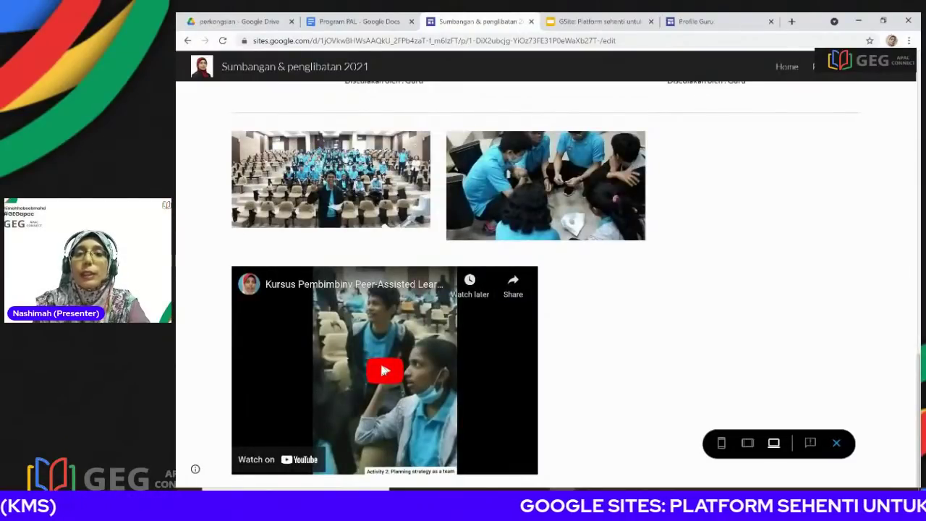
{"action": "left_click", "coordinate": [384, 372]}
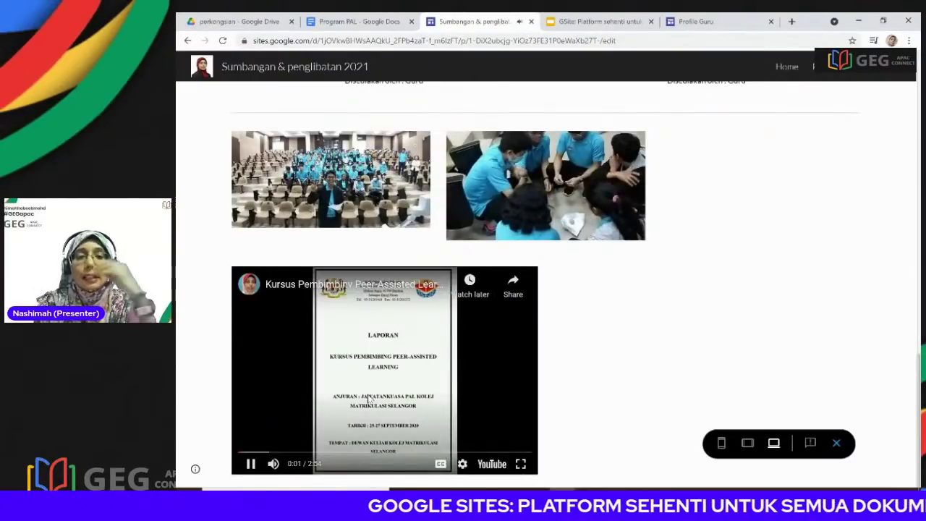
{"action": "left_click", "coordinate": [250, 465]}
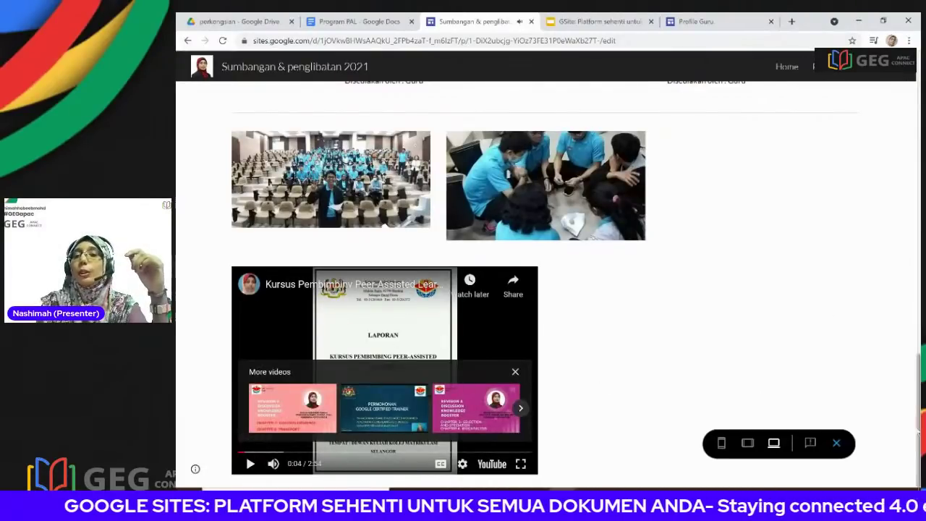
{"action": "left_click", "coordinate": [836, 443]}
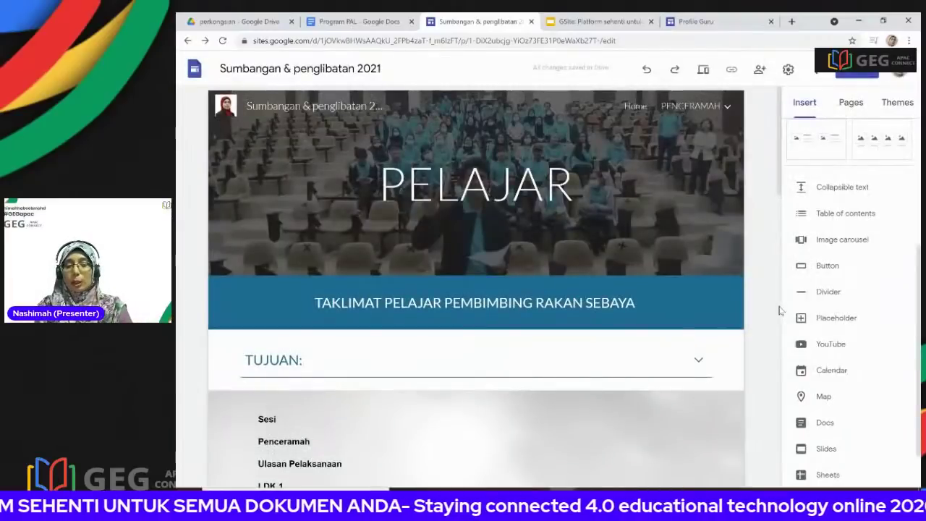
- Review the page from the PELAJAR header through the text, documents and photos to the embedded video, and look over the insertable elements
{"action": "scroll", "coordinate": [663, 216], "scroll_direction": "down", "scroll_amount": 2}
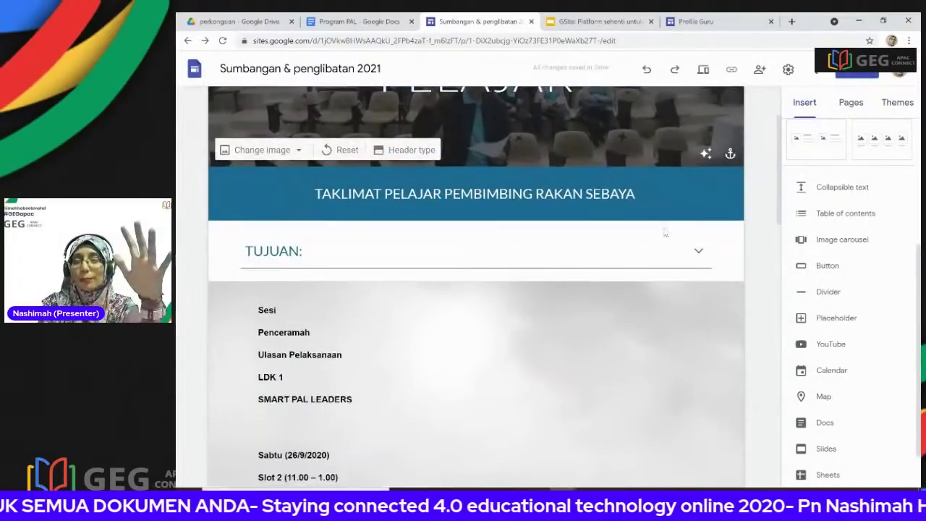
{"action": "scroll", "coordinate": [317, 304], "scroll_direction": "up", "scroll_amount": 2}
{"action": "scroll", "coordinate": [662, 357], "scroll_direction": "down", "scroll_amount": 3}
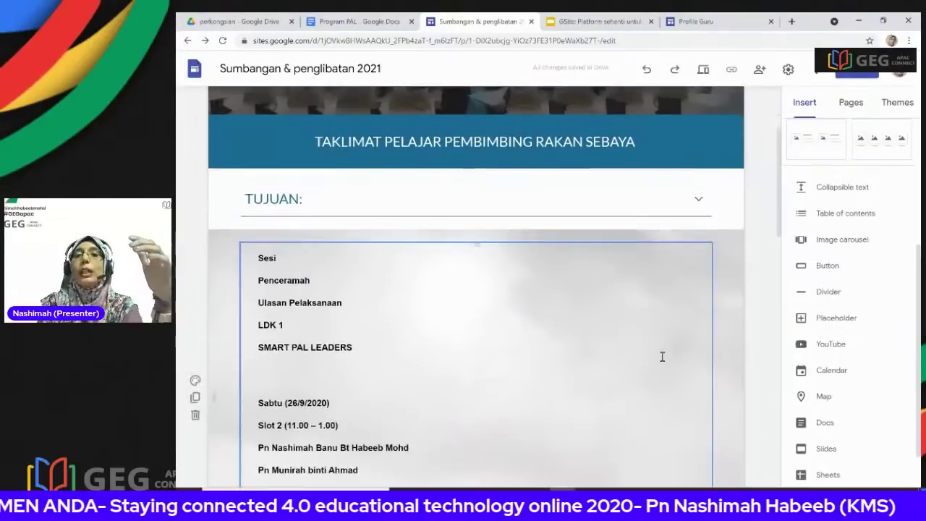
{"action": "scroll", "coordinate": [662, 356], "scroll_direction": "down", "scroll_amount": 6}
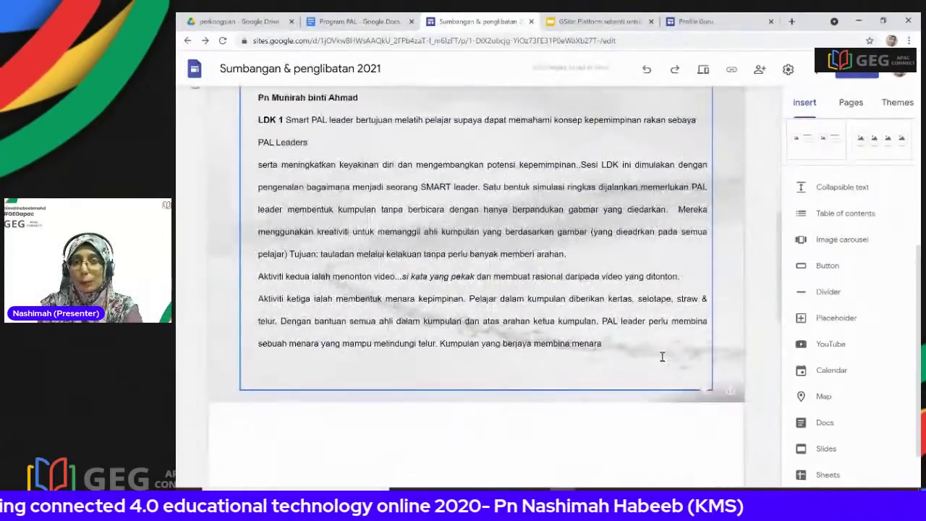
{"action": "scroll", "coordinate": [662, 356], "scroll_direction": "down", "scroll_amount": 3}
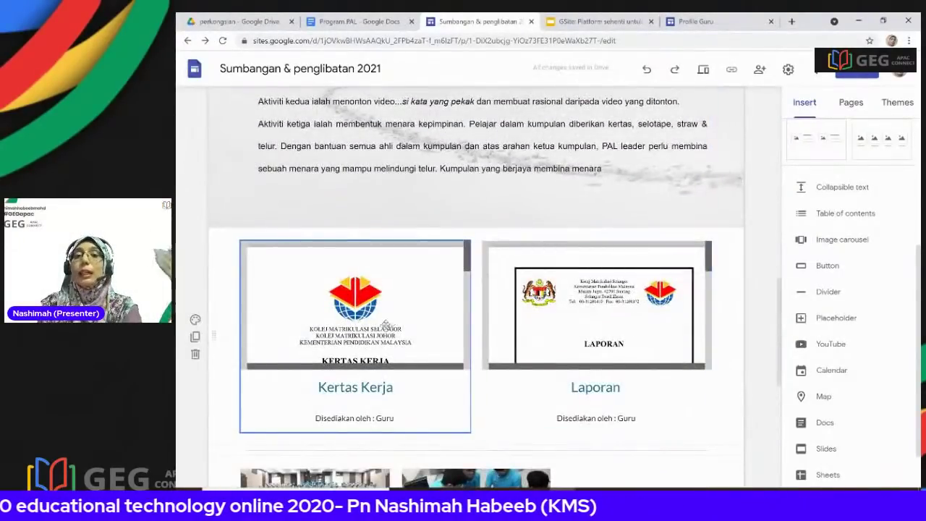
{"action": "scroll", "coordinate": [550, 376], "scroll_direction": "down", "scroll_amount": 3}
{"action": "scroll", "coordinate": [417, 395], "scroll_direction": "down", "scroll_amount": 2}
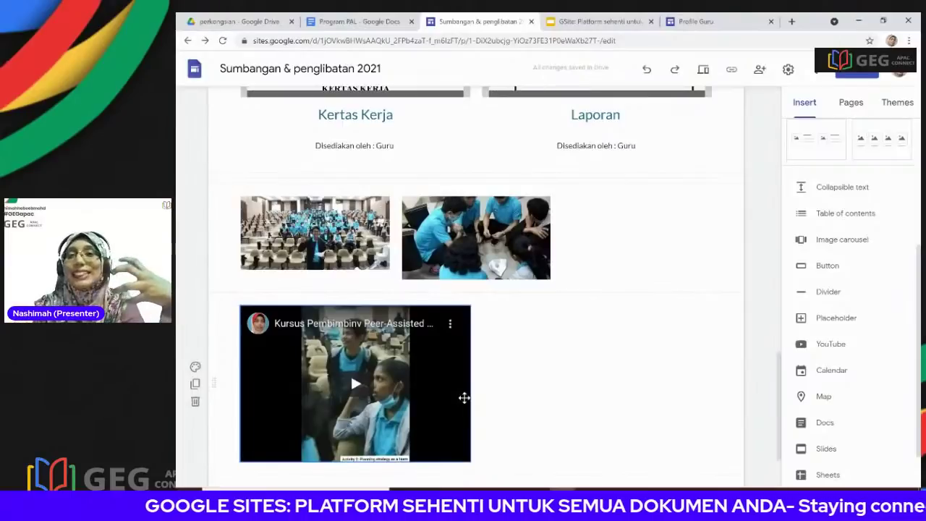
{"action": "scroll", "coordinate": [562, 383], "scroll_direction": "down", "scroll_amount": 3}
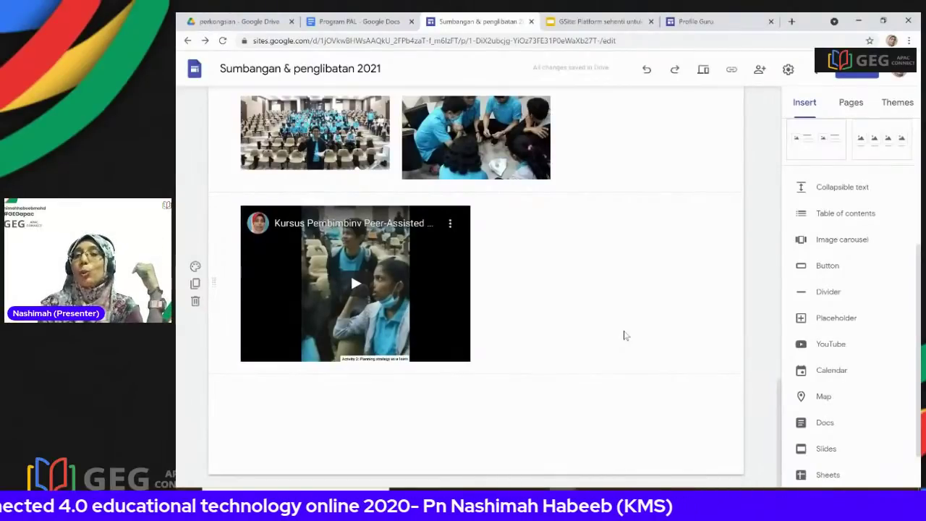
{"action": "scroll", "coordinate": [836, 221], "scroll_direction": "down", "scroll_amount": 1}
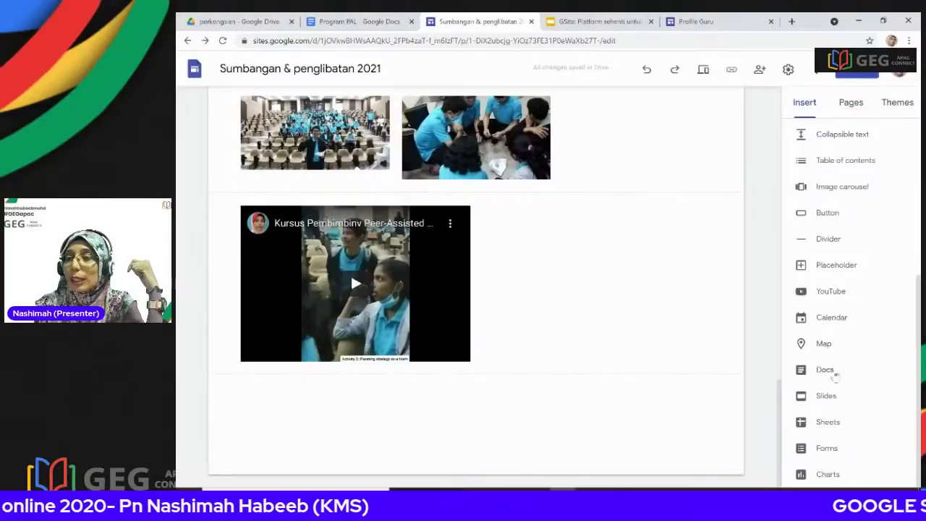
- Insert the UPS2 SB025 and Blank Quiz forms below the embedded video
{"action": "left_click", "coordinate": [825, 449]}
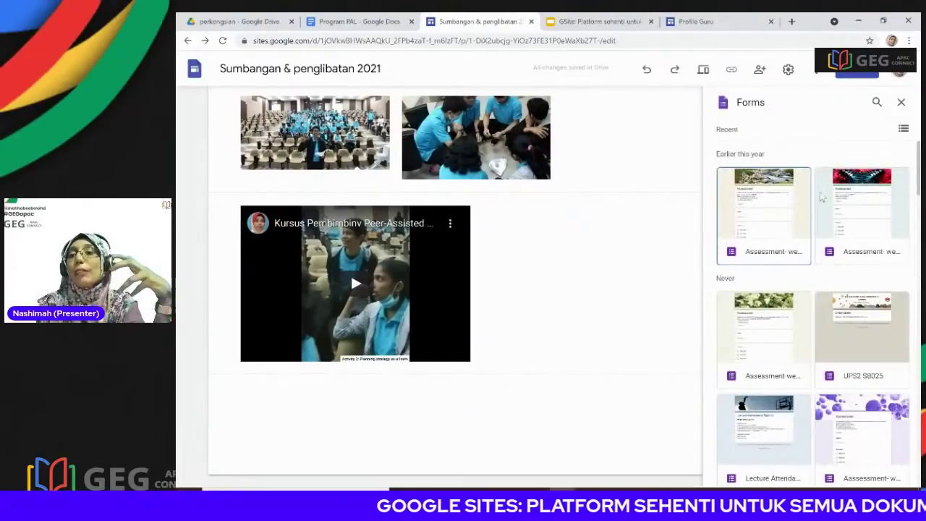
{"action": "scroll", "coordinate": [825, 275], "scroll_direction": "down", "scroll_amount": 1}
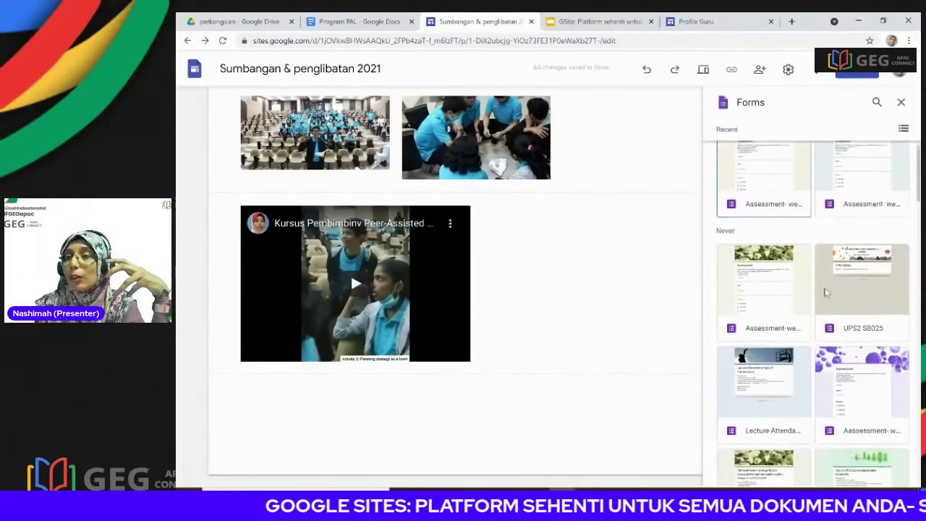
{"action": "left_click", "coordinate": [862, 268]}
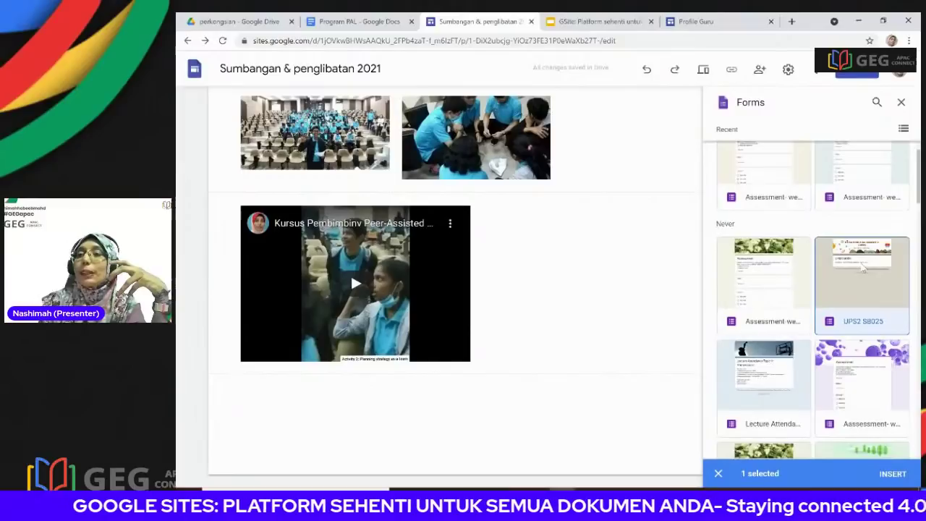
{"action": "scroll", "coordinate": [790, 181], "scroll_direction": "down", "scroll_amount": 5}
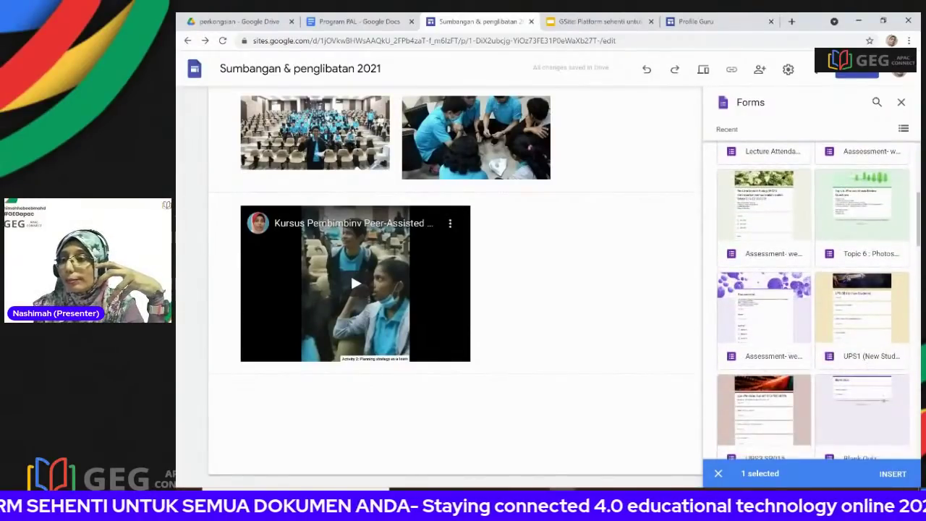
{"action": "scroll", "coordinate": [877, 373], "scroll_direction": "down", "scroll_amount": 1}
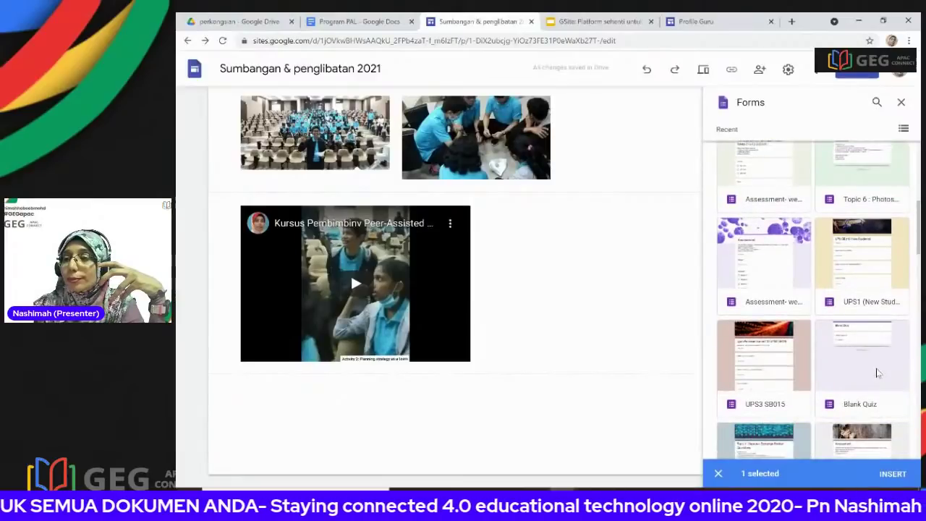
{"action": "left_click", "coordinate": [861, 346]}
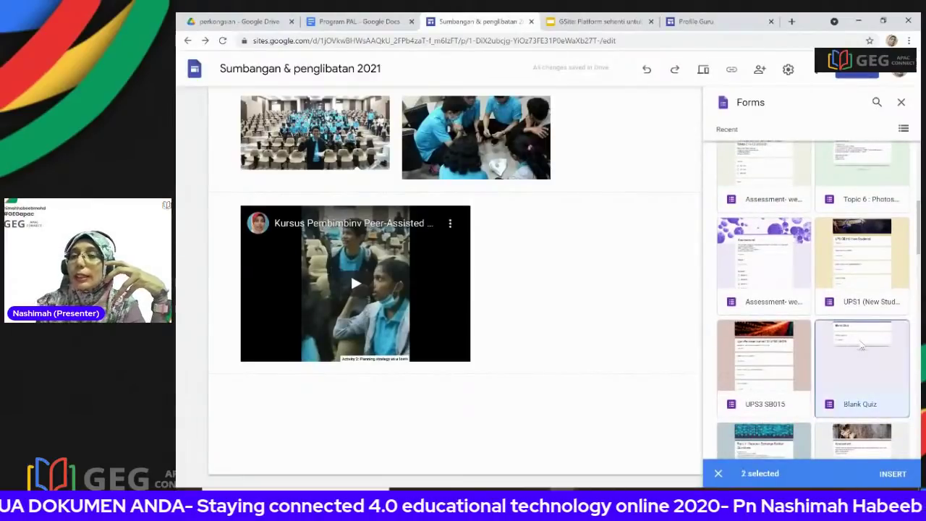
{"action": "left_click", "coordinate": [893, 475]}
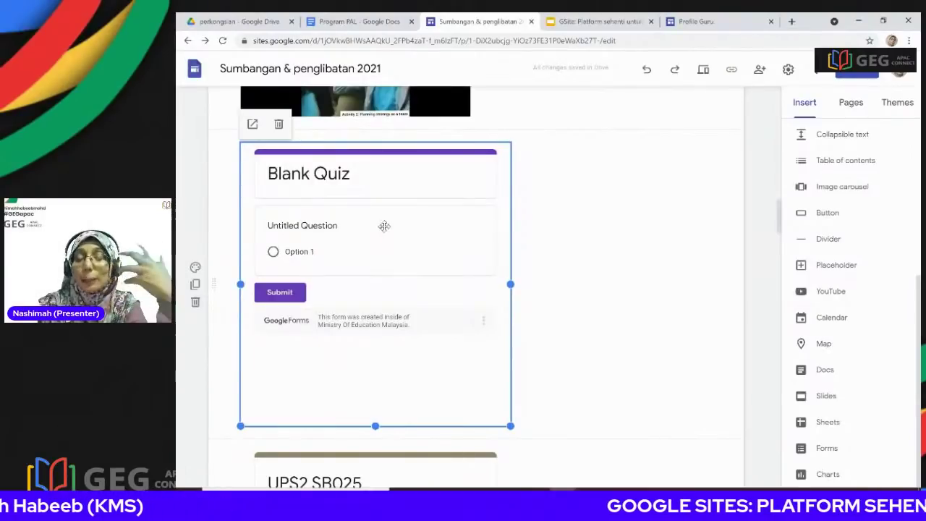
- Delete the embedded UPS2 SB025 form below the Blank Quiz form
{"action": "scroll", "coordinate": [384, 226], "scroll_direction": "down", "scroll_amount": 2}
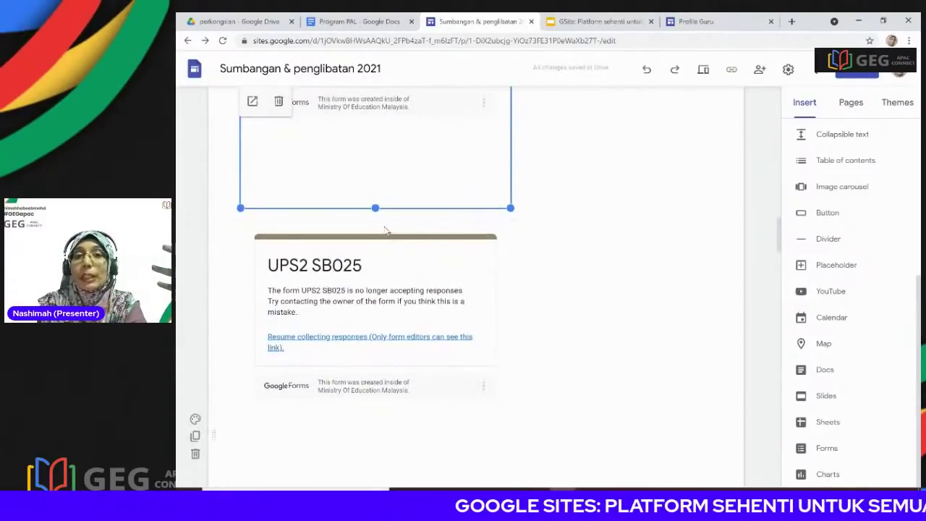
{"action": "scroll", "coordinate": [384, 227], "scroll_direction": "up", "scroll_amount": 1}
{"action": "scroll", "coordinate": [391, 338], "scroll_direction": "down", "scroll_amount": 1}
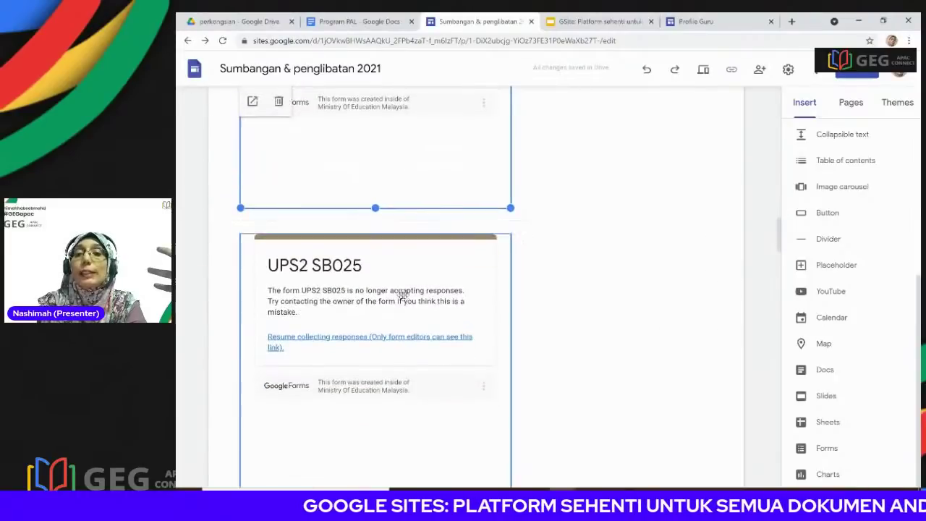
{"action": "left_click", "coordinate": [403, 295]}
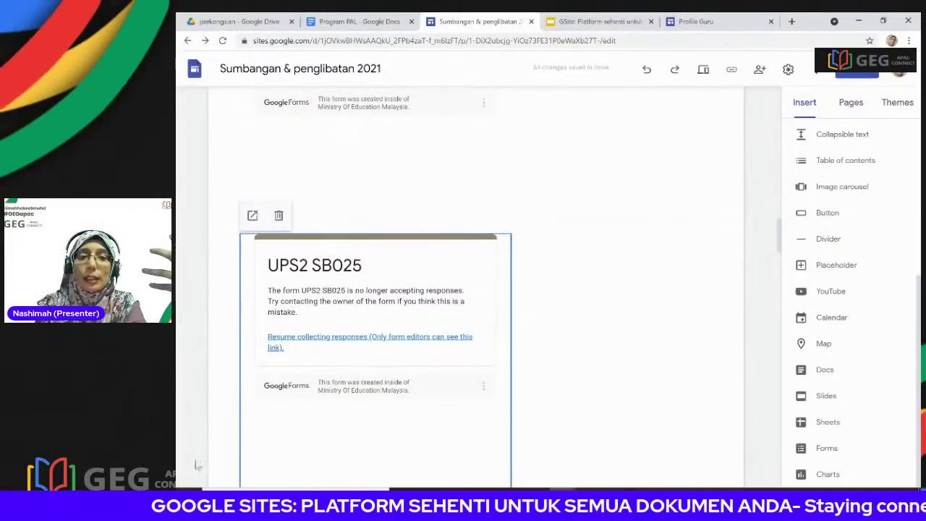
{"action": "left_click", "coordinate": [279, 215]}
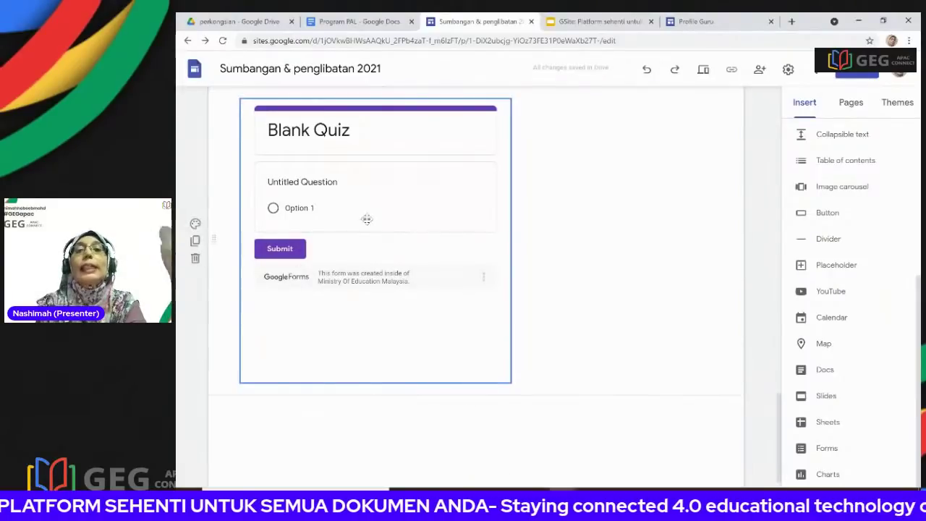
{"action": "scroll", "coordinate": [375, 419], "scroll_direction": "down", "scroll_amount": 1}
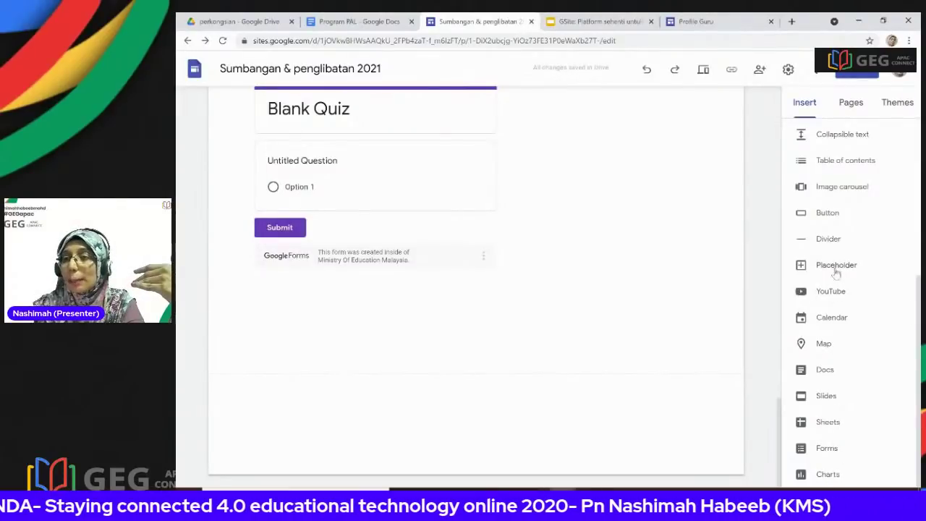
- Insert the Conference Session Schedule spreadsheet, narrowed to fit beside the Blank Quiz form
{"action": "left_click", "coordinate": [826, 425]}
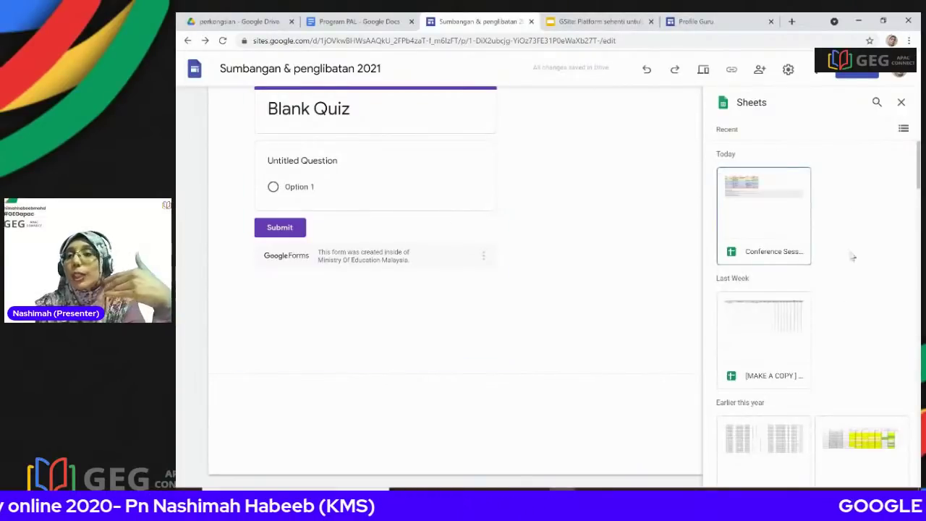
{"action": "left_click", "coordinate": [755, 195]}
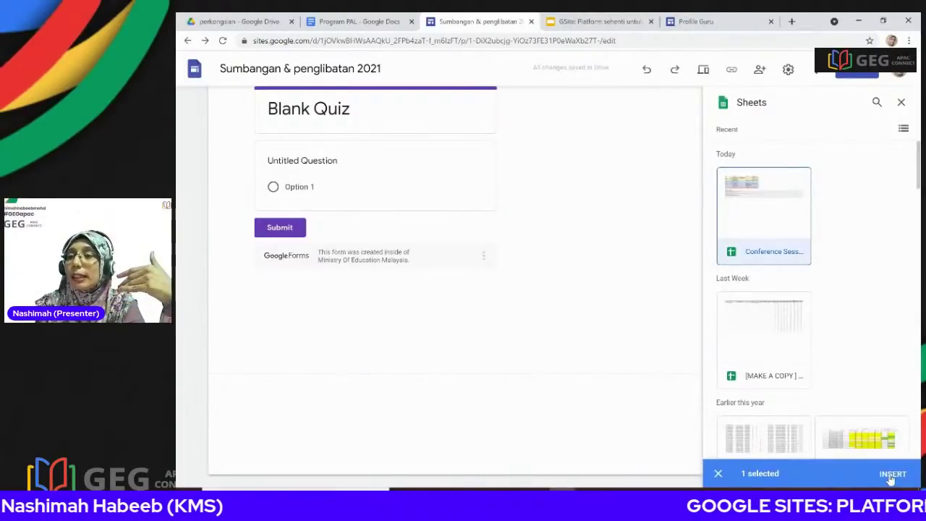
{"action": "left_click", "coordinate": [893, 481]}
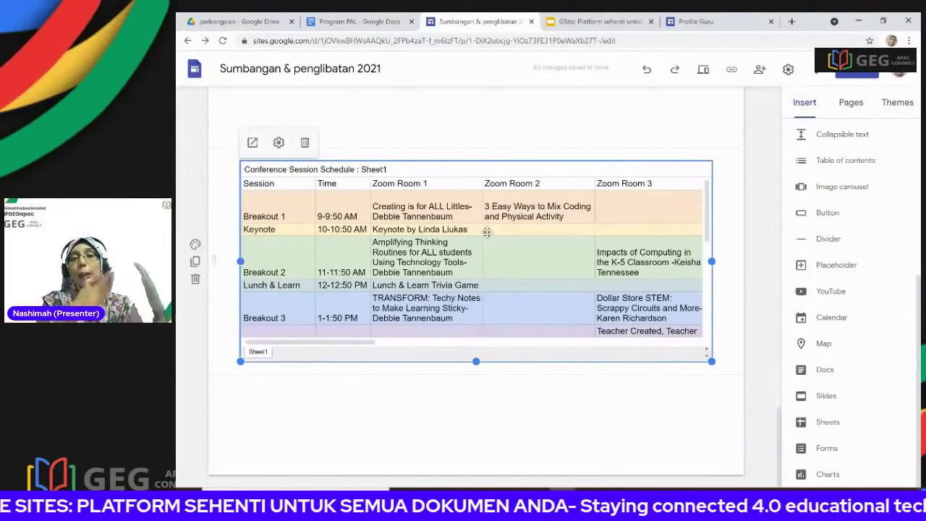
{"action": "left_click_drag", "start_coordinate": [240, 361], "coordinate": [287, 361]}
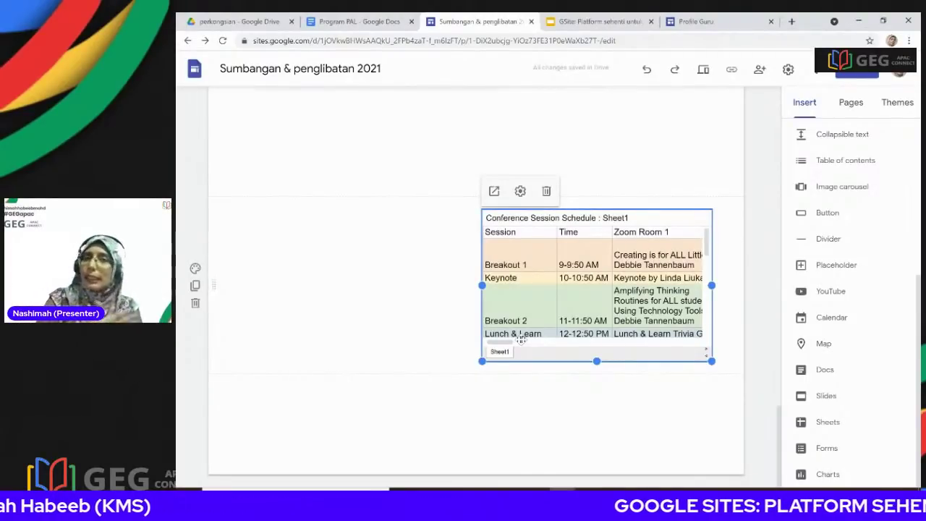
{"action": "mouse_move", "coordinate": [544, 295]}
{"action": "left_mouse_down"}
{"action": "mouse_move", "coordinate": [424, 205]}
{"action": "mouse_move", "coordinate": [529, 174]}
{"action": "mouse_move", "coordinate": [534, 290]}
{"action": "mouse_move", "coordinate": [547, 289]}
{"action": "left_mouse_up"}
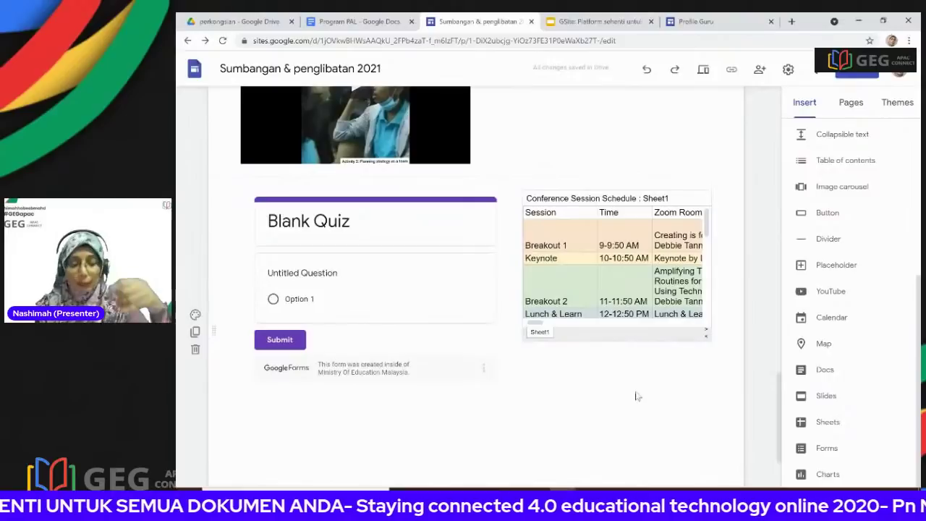
- Open the SEKOLAH subpage of PENCERAMAH for editing
{"action": "scroll", "coordinate": [637, 397], "scroll_direction": "up", "scroll_amount": 20}
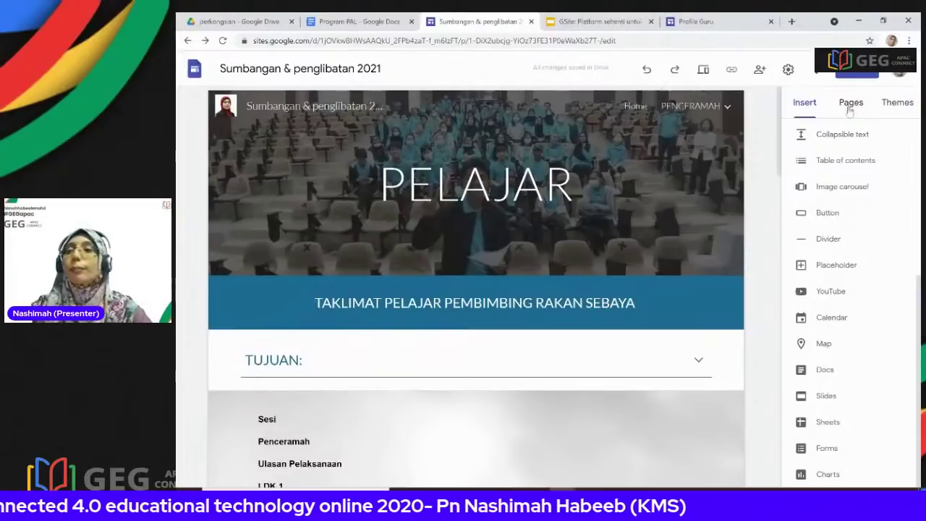
{"action": "mouse_move", "coordinate": [707, 108]}
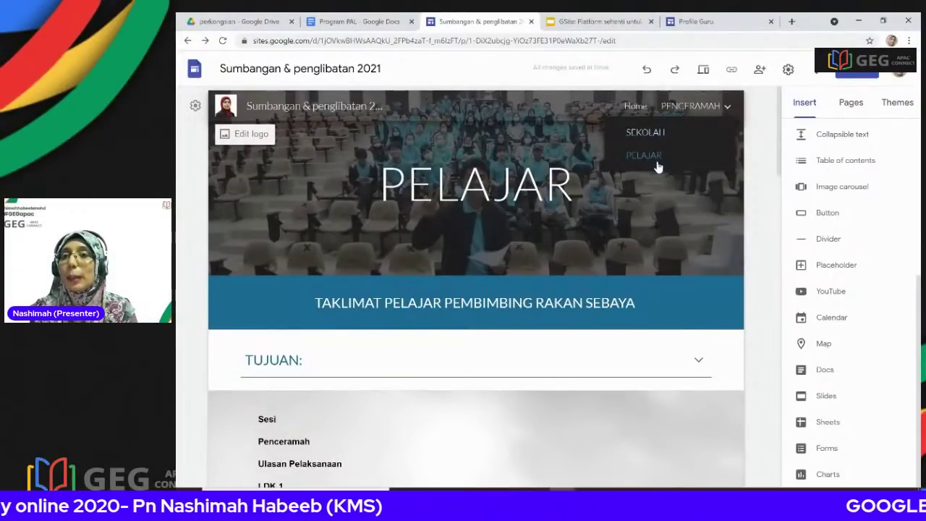
{"action": "left_click", "coordinate": [648, 134]}
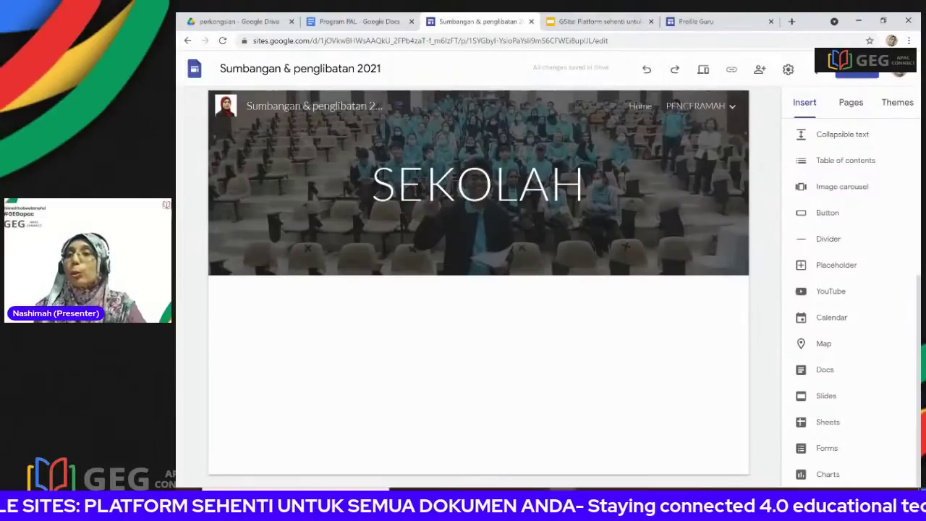
- Add a text box below the SEKOLAH header reading "PERKONGSIAN ILMU- EDPUZZLE"
{"action": "scroll", "coordinate": [838, 199], "scroll_direction": "up", "scroll_amount": 3}
{"action": "left_click", "coordinate": [816, 144]}
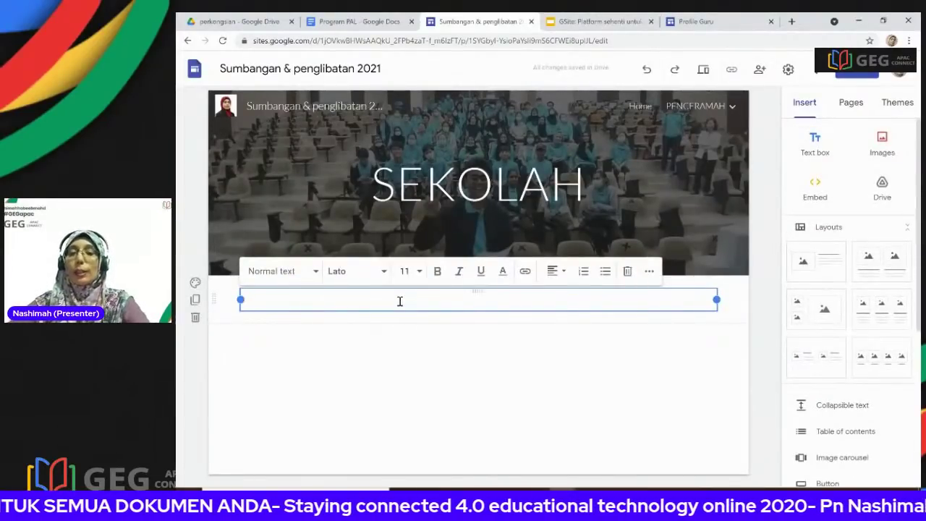
{"action": "type", "text": "PERKONGSIAN ILMU"}
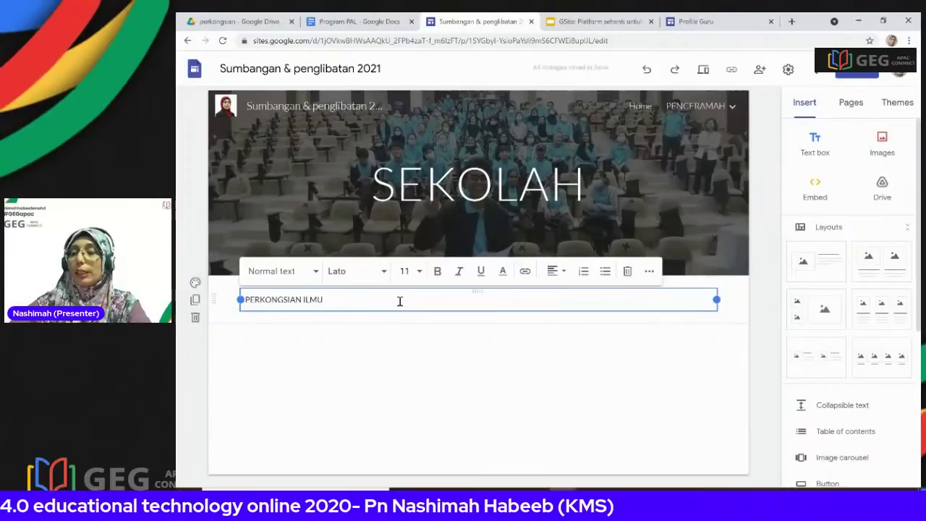
{"action": "type", "text": "F"}
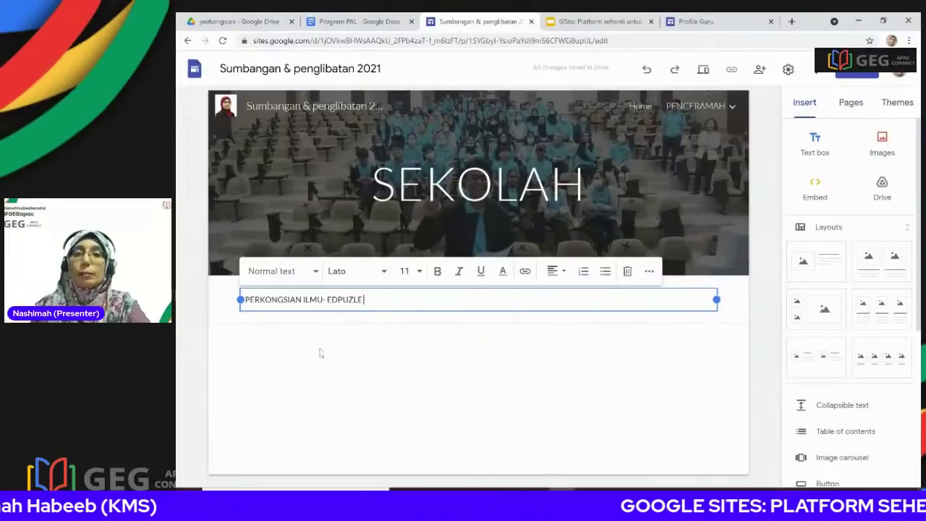
{"action": "type", "text": "Z"}
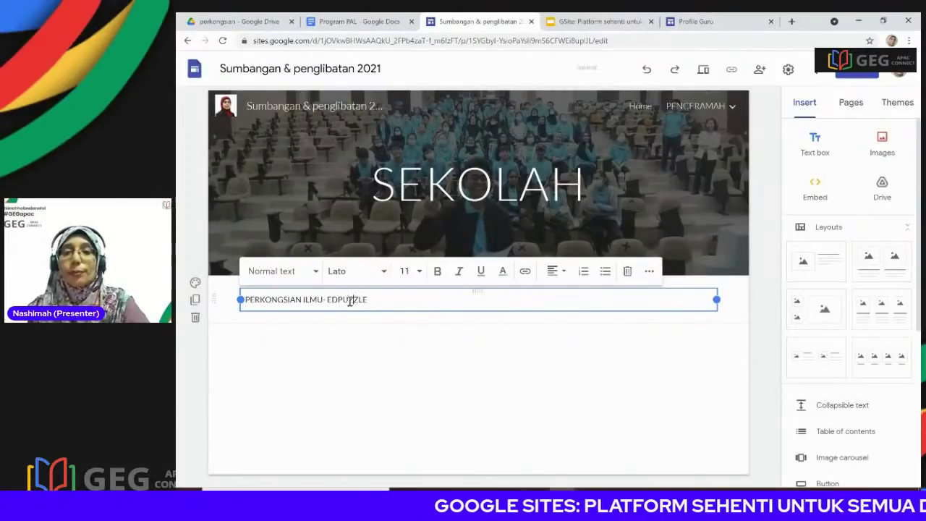
- Apply the Heading style to the PERKONGSIAN ILMU- EDPUZZLE text and centre it
{"action": "left_click", "coordinate": [313, 274]}
{"action": "left_click", "coordinate": [289, 330]}
{"action": "left_click", "coordinate": [557, 277]}
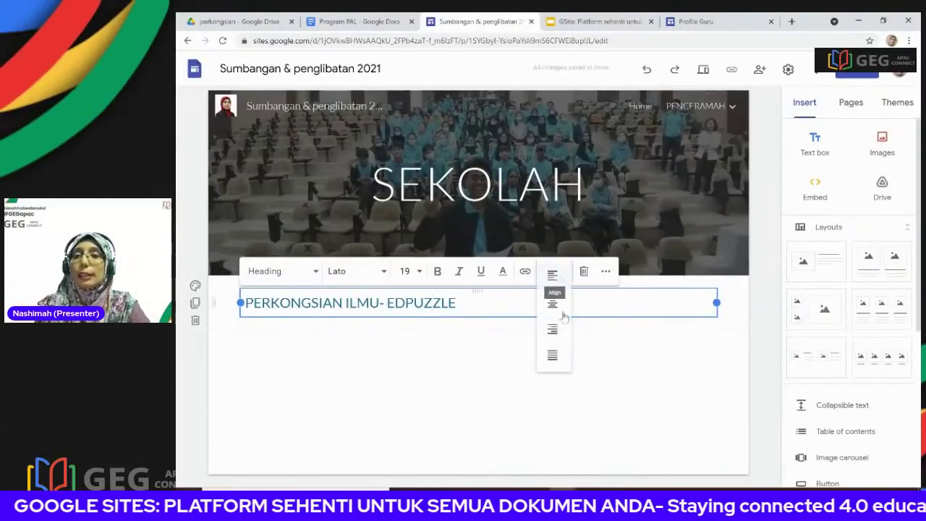
{"action": "left_click", "coordinate": [553, 304]}
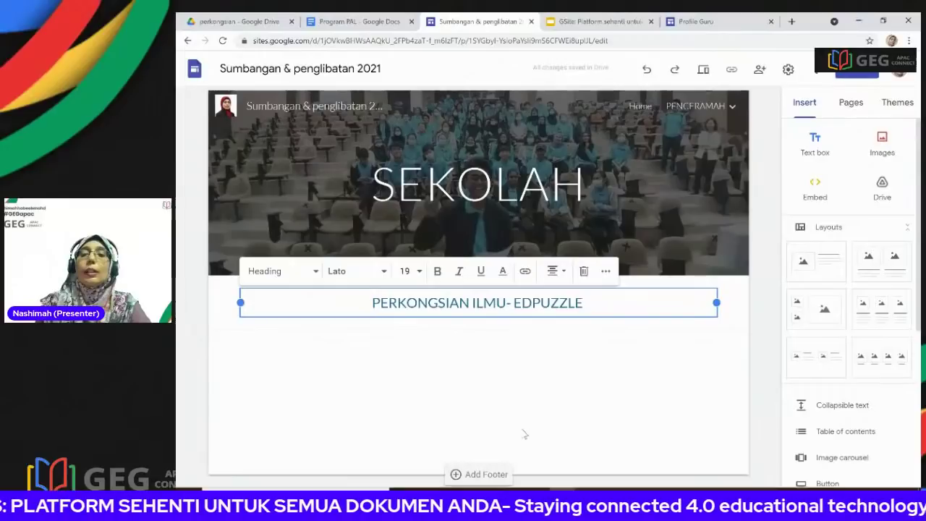
{"action": "left_click", "coordinate": [572, 354]}
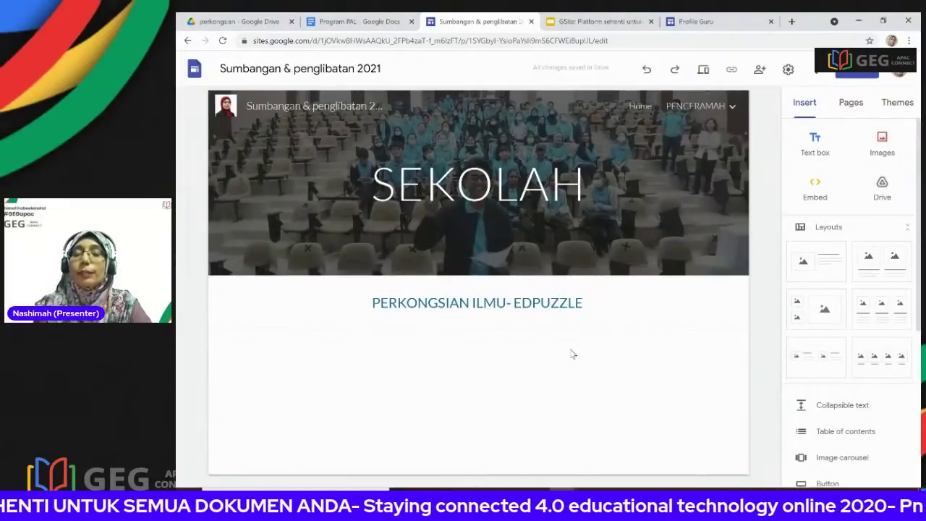
- Add a text box below the heading with "TARIKH:", "MASA", "LOKASI" and "TUJUAN" on separate lines
{"action": "left_click", "coordinate": [812, 148]}
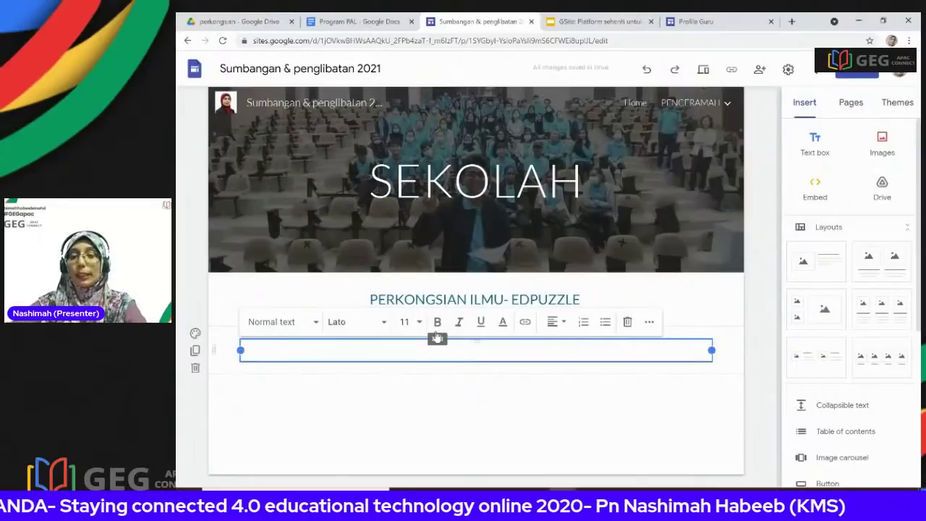
{"action": "type", "text": "TAR"}
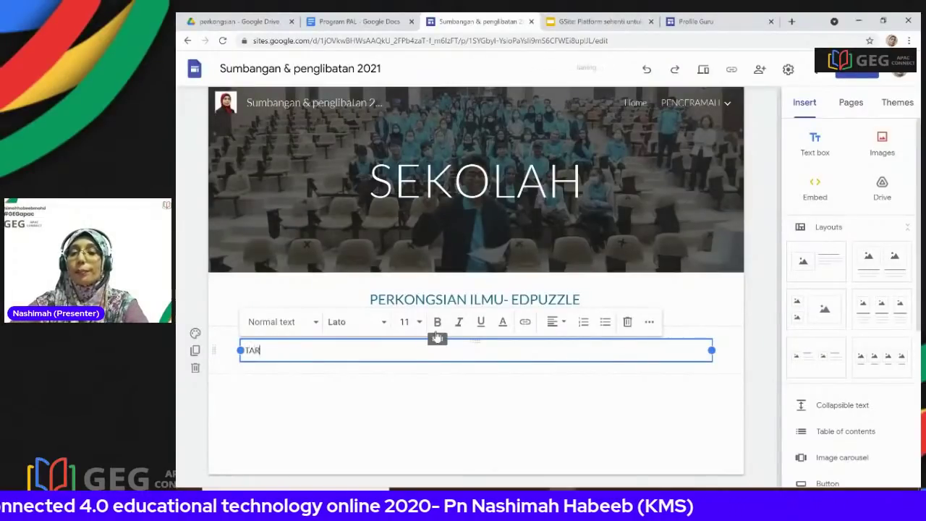
{"action": "type", "text": "IKH:"}
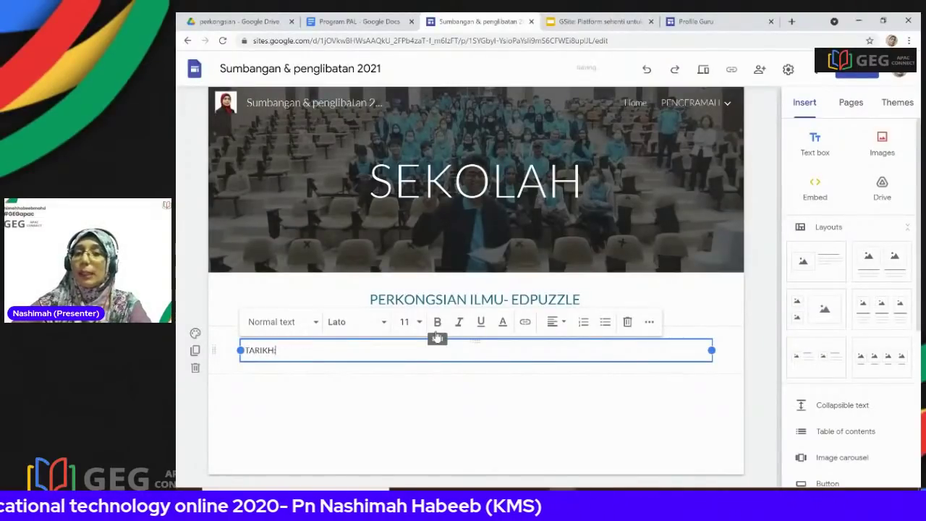
{"action": "key", "text": "Return"}
{"action": "type", "text": "MASA"}
{"action": "key", "text": "Return"}
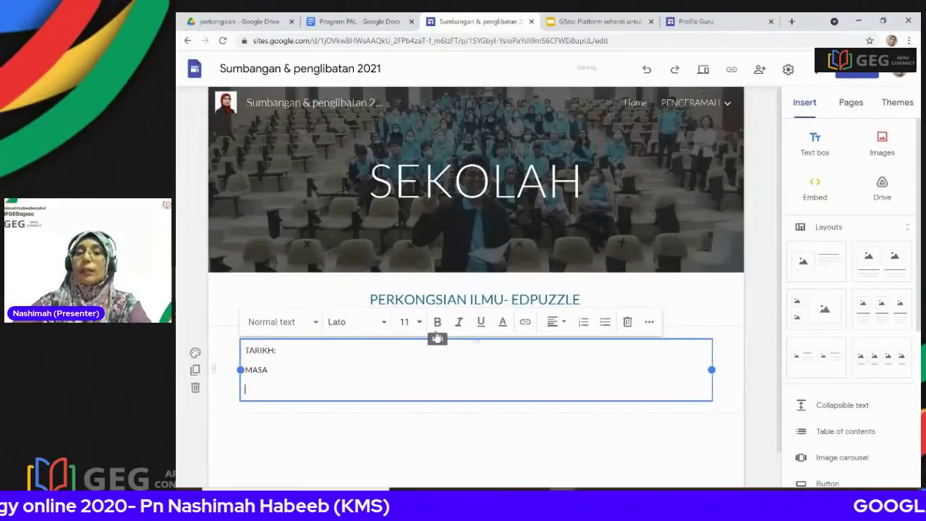
{"action": "type", "text": "LOKASI"}
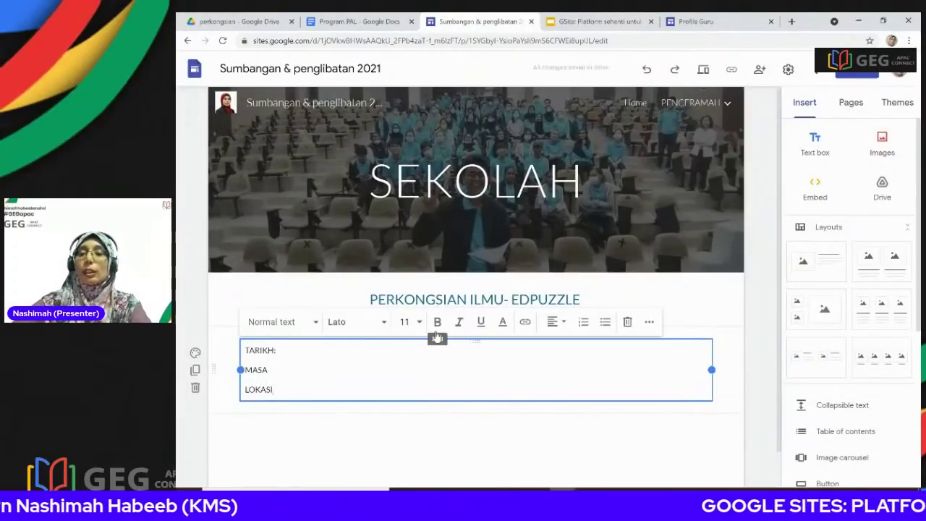
{"action": "key", "text": "Return"}
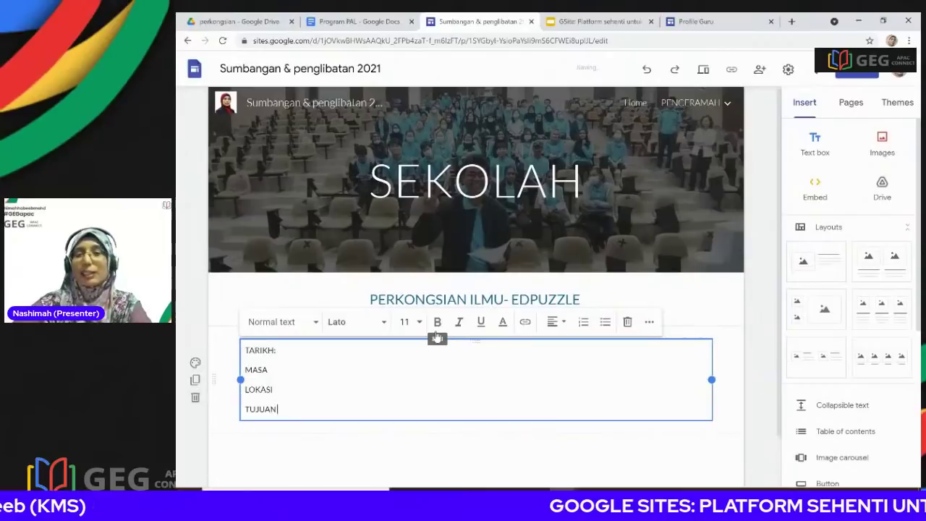
{"action": "left_click", "coordinate": [563, 450]}
{"action": "scroll", "coordinate": [579, 407], "scroll_direction": "down", "scroll_amount": 1}
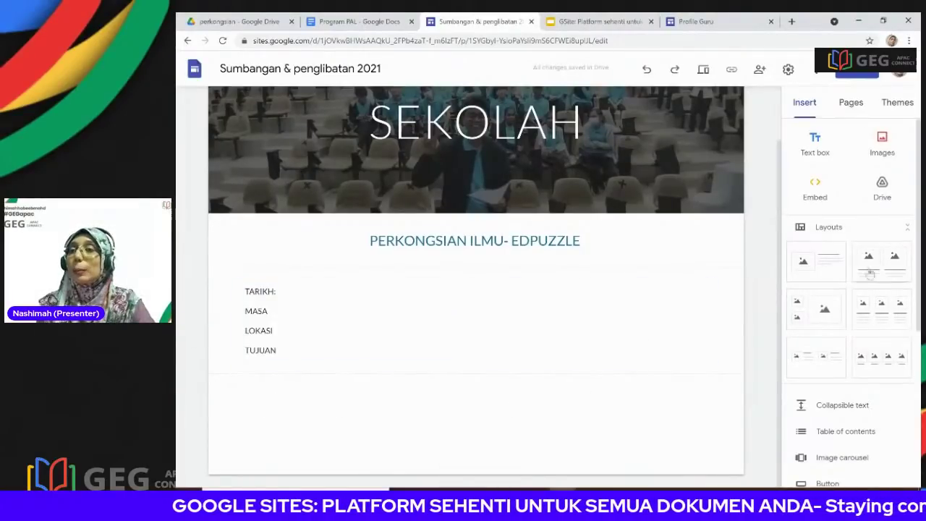
{"action": "scroll", "coordinate": [876, 283], "scroll_direction": "down", "scroll_amount": 4}
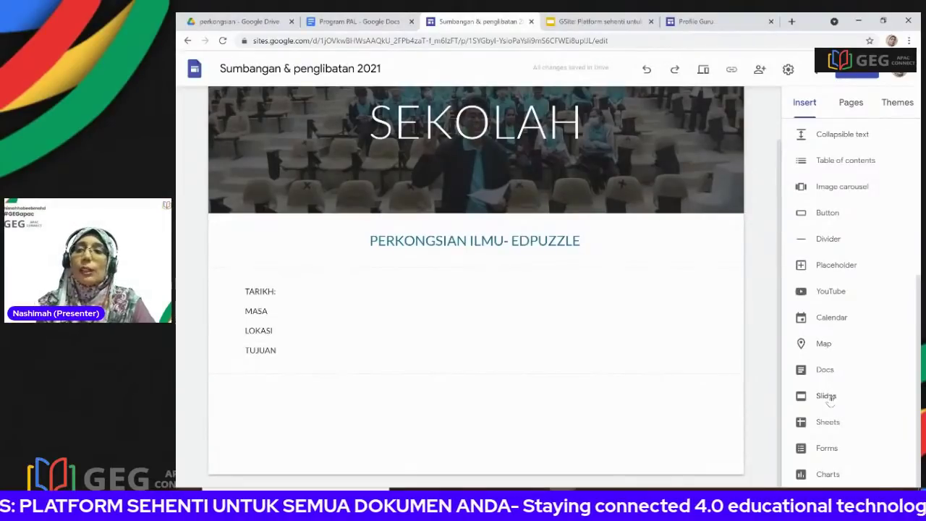
- Insert the tatacara edpuzzle presentation from Slides below the TARIKH, MASA, LOKASI and TUJUAN text
{"action": "left_click", "coordinate": [827, 397]}
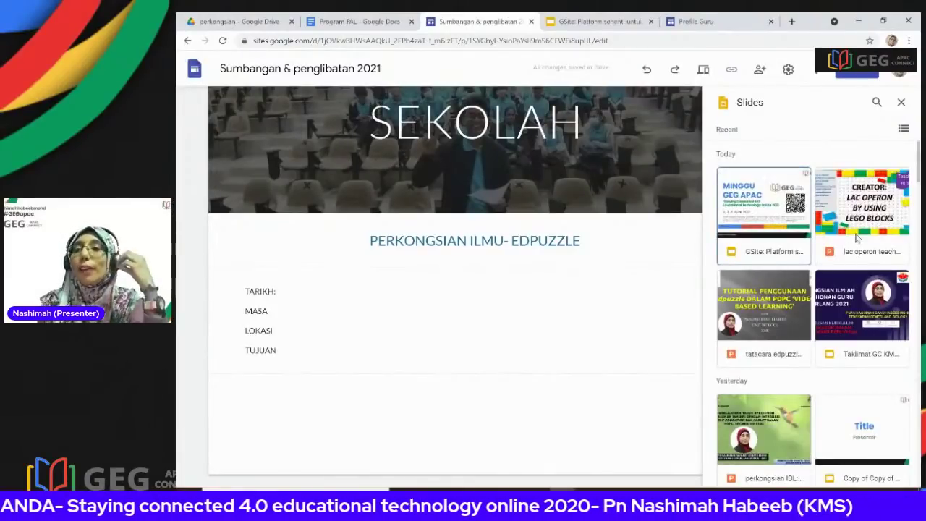
{"action": "left_click", "coordinate": [760, 304]}
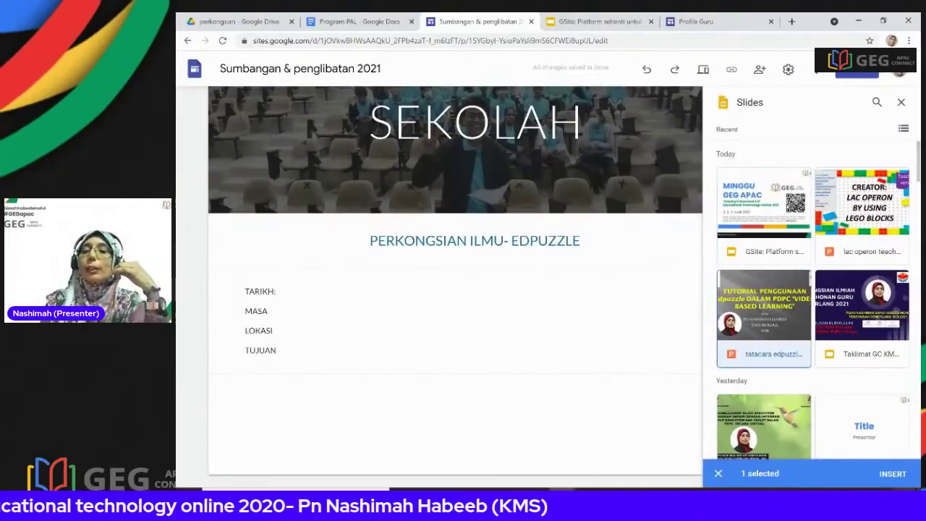
{"action": "left_click", "coordinate": [893, 474]}
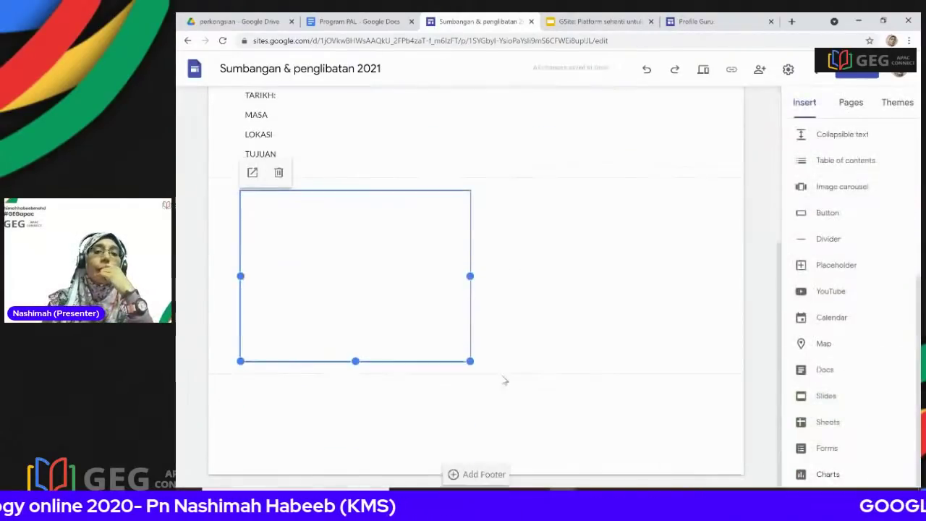
- Add a text box below the presentation reading "SLIDE PEMBENTANGAN" and narrow it to fit the text
{"action": "scroll", "coordinate": [827, 158], "scroll_direction": "up", "scroll_amount": 5}
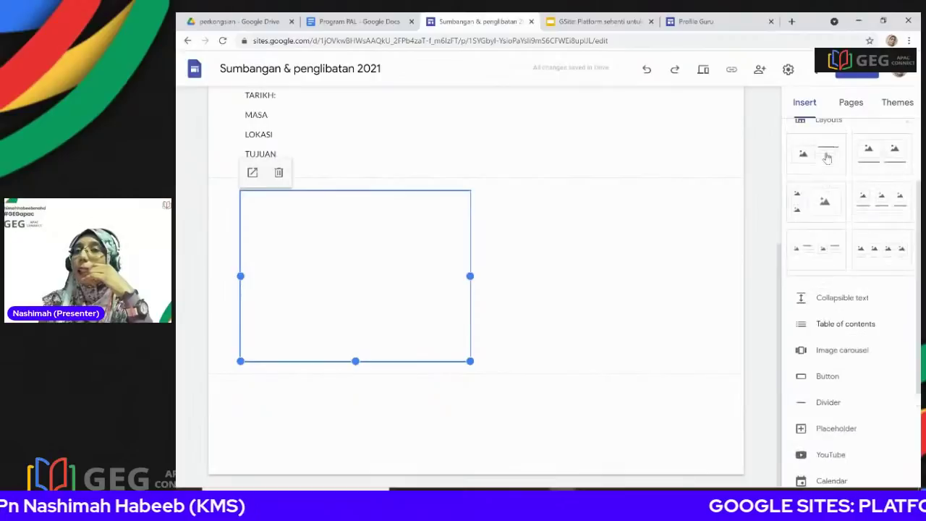
{"action": "left_click", "coordinate": [828, 158]}
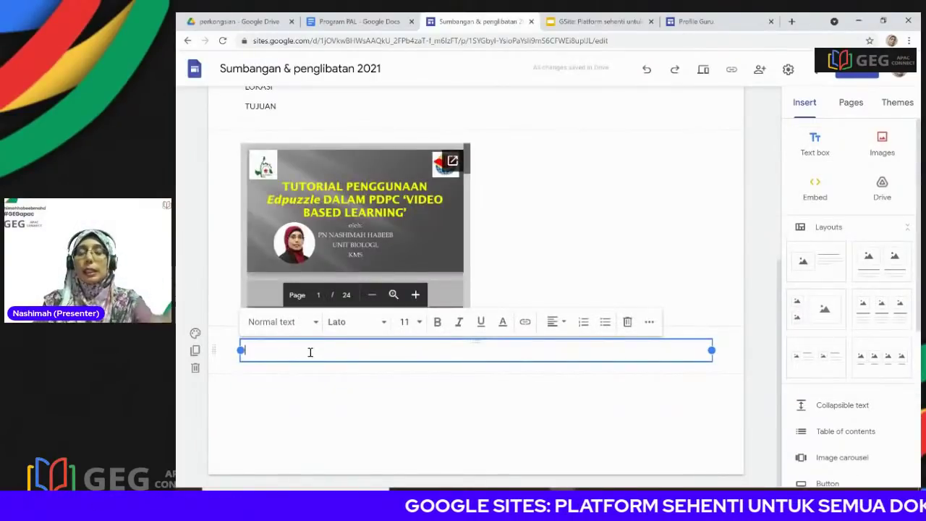
{"action": "type", "text": "s"}
{"action": "key", "text": "BackSpace"}
{"action": "type", "text": "sLIDE PEMBENTANGAN"}
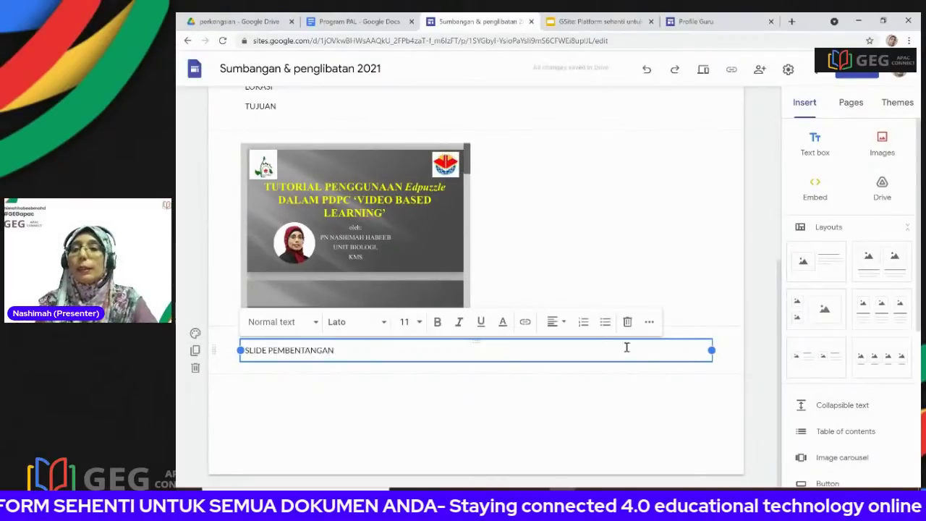
{"action": "left_click_drag", "start_coordinate": [711, 350], "coordinate": [349, 350]}
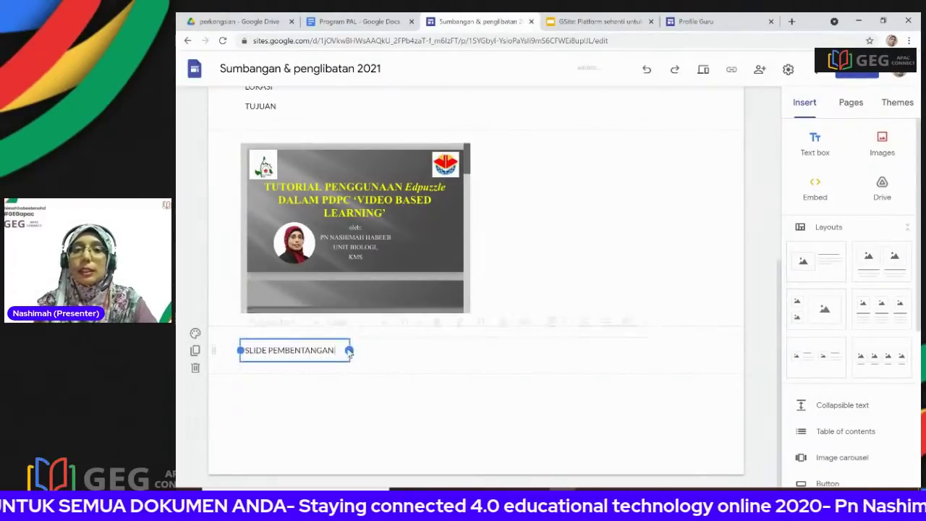
{"action": "left_click", "coordinate": [307, 387]}
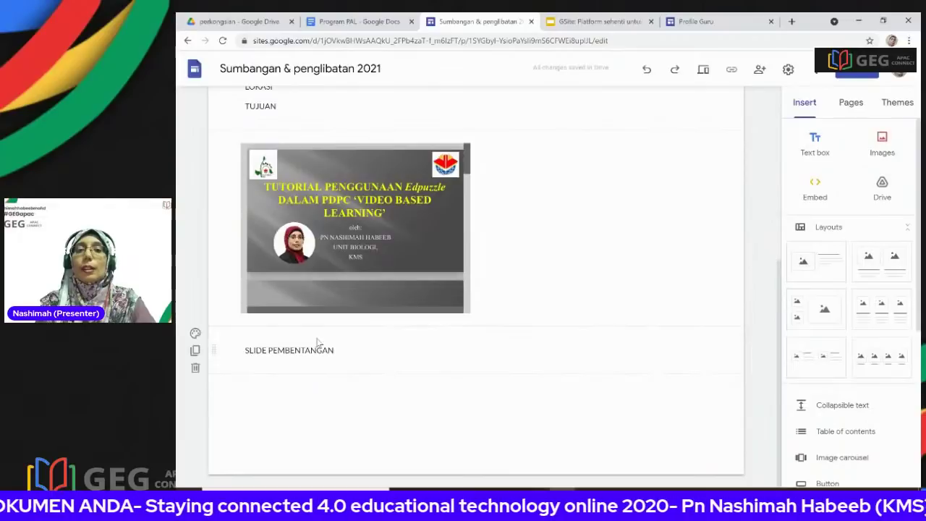
- Move the SLIDE PEMBENTANGAN text directly above the embedded presentation, into the same section
{"action": "left_click", "coordinate": [317, 345]}
{"action": "left_click_drag", "start_coordinate": [316, 346], "coordinate": [308, 180]}
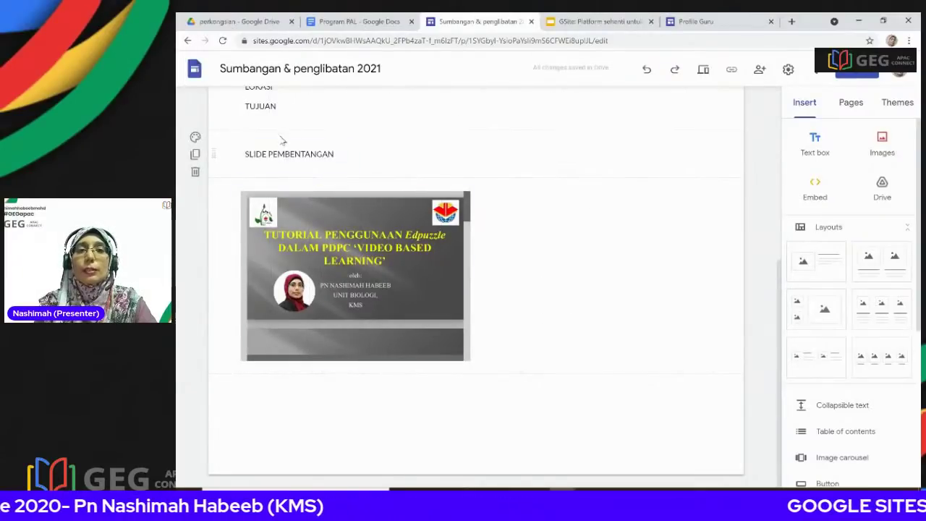
{"action": "left_click_drag", "start_coordinate": [292, 149], "coordinate": [303, 183]}
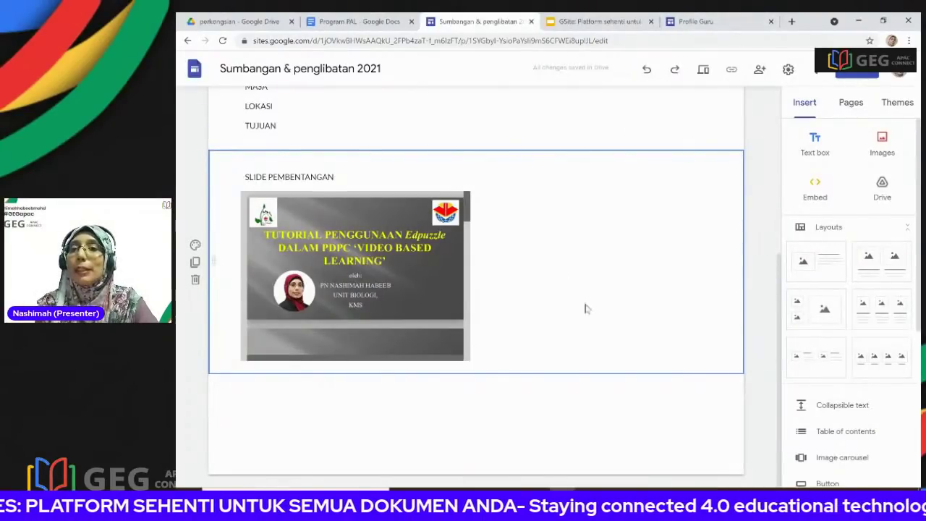
{"action": "scroll", "coordinate": [865, 302], "scroll_direction": "down", "scroll_amount": 4}
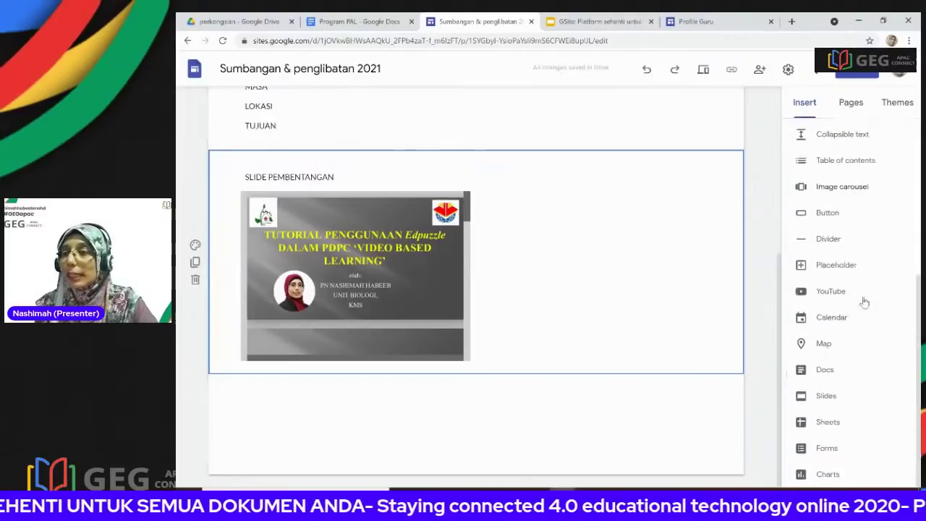
{"action": "scroll", "coordinate": [836, 402], "scroll_direction": "up", "scroll_amount": 4}
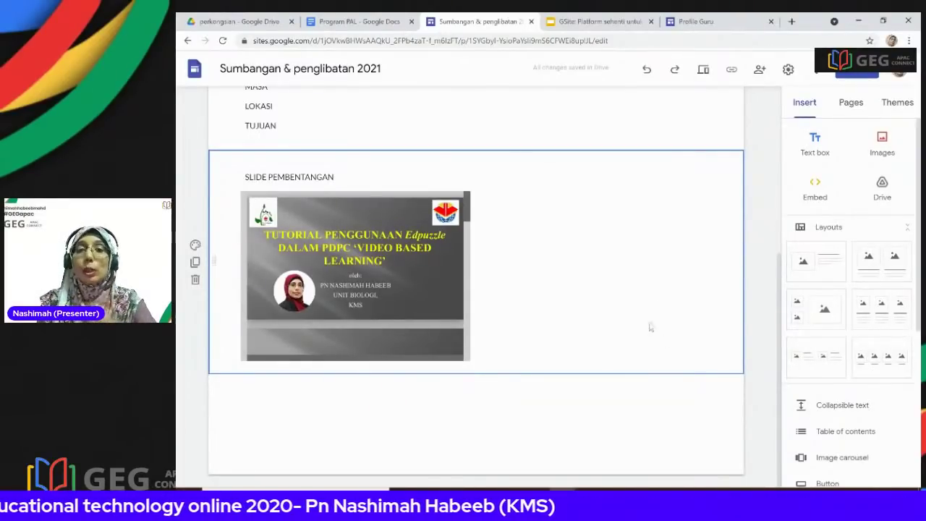
{"action": "left_click", "coordinate": [817, 197]}
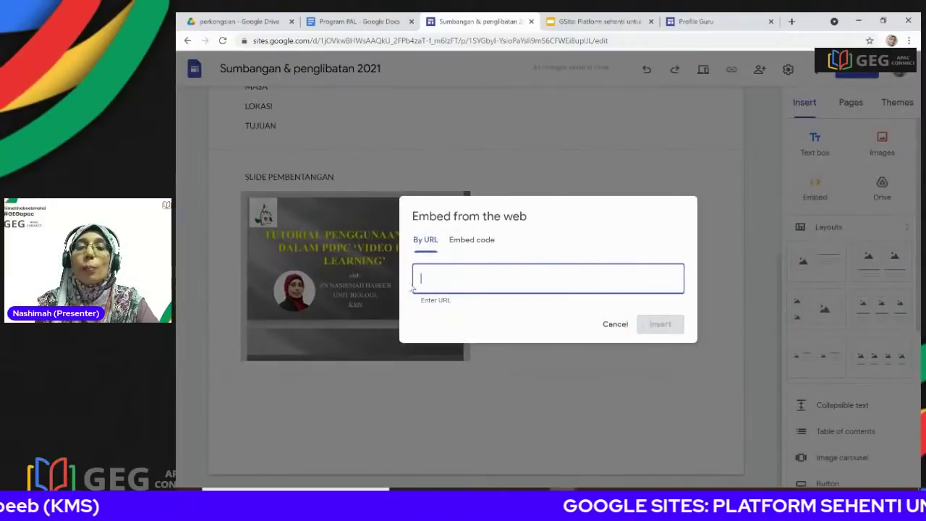
{"action": "left_click", "coordinate": [615, 324]}
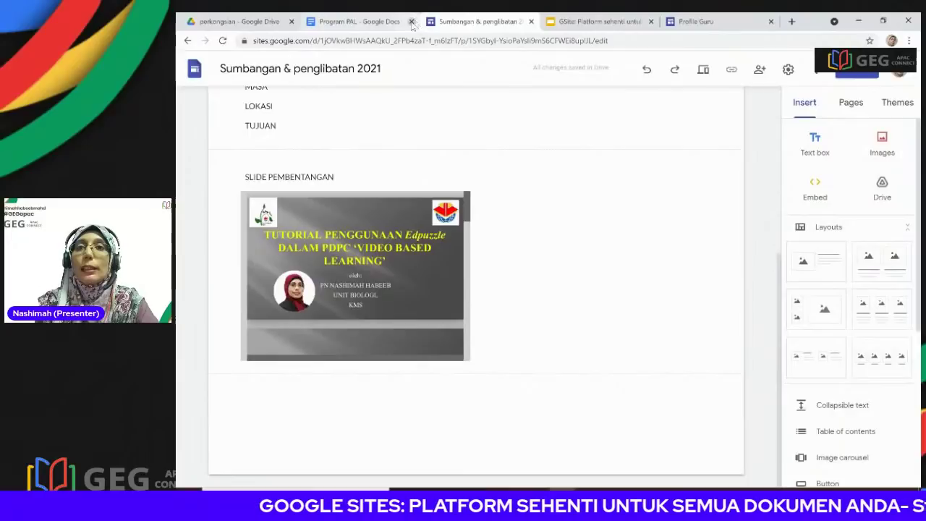
- Close the Program PAL document, switch to Google Drive, copy the AnyFlip URL from the link anyflip document and close that document
{"action": "left_click", "coordinate": [411, 22]}
{"action": "left_click", "coordinate": [246, 22]}
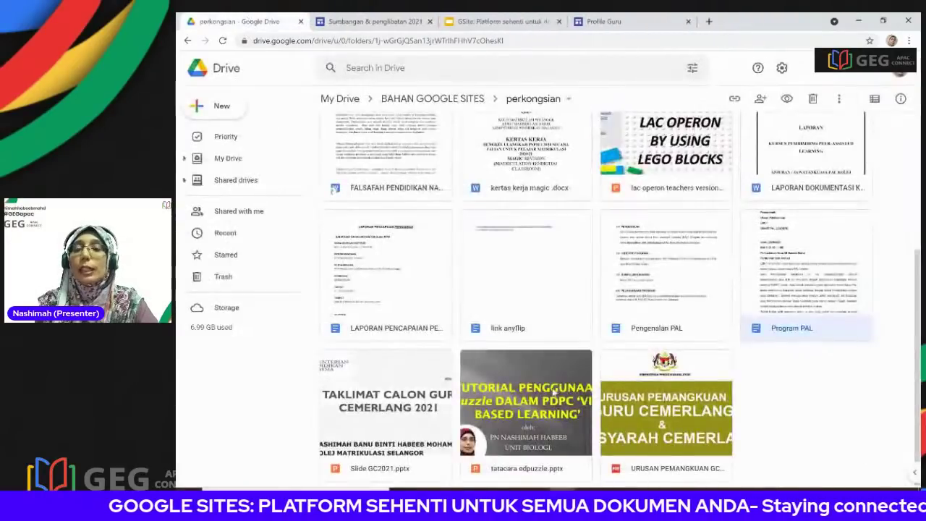
{"action": "double_click", "coordinate": [529, 300]}
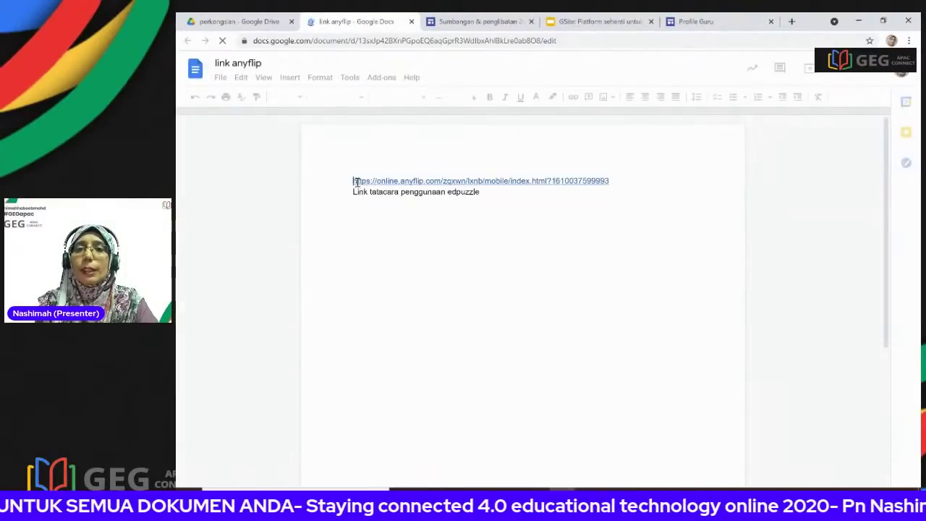
{"action": "left_click", "coordinate": [474, 182]}
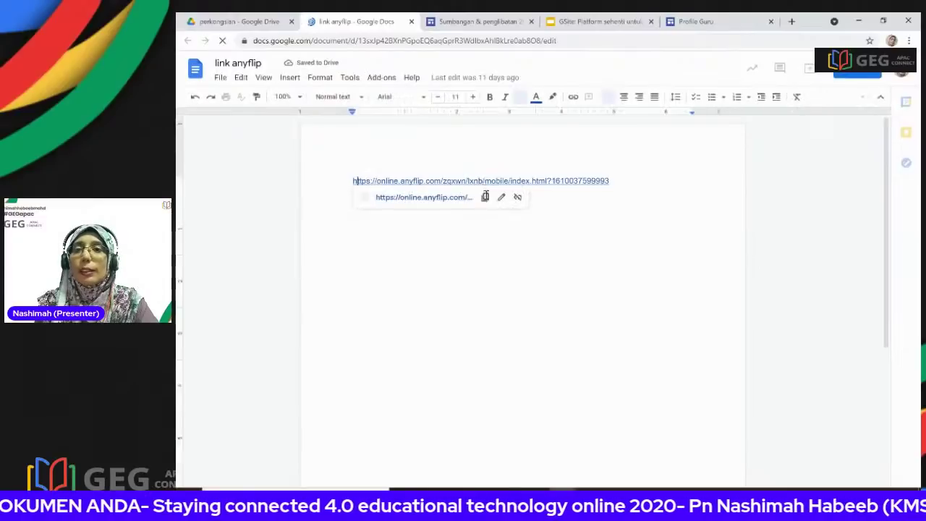
{"action": "left_click", "coordinate": [411, 21]}
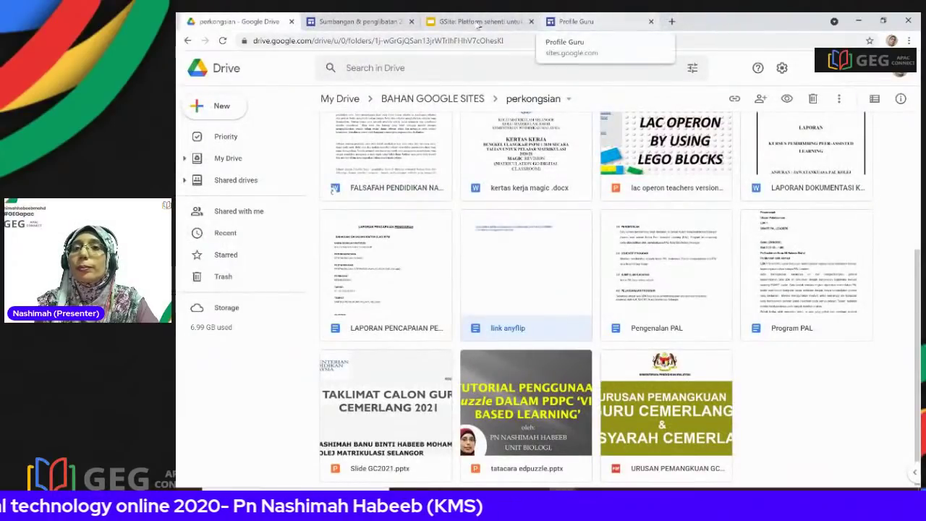
- Return to the Sumbangan & penglibatan 2021 site and embed the copied AnyFlip URL on the SEKOLAH page as a whole page
{"action": "left_click", "coordinate": [348, 22]}
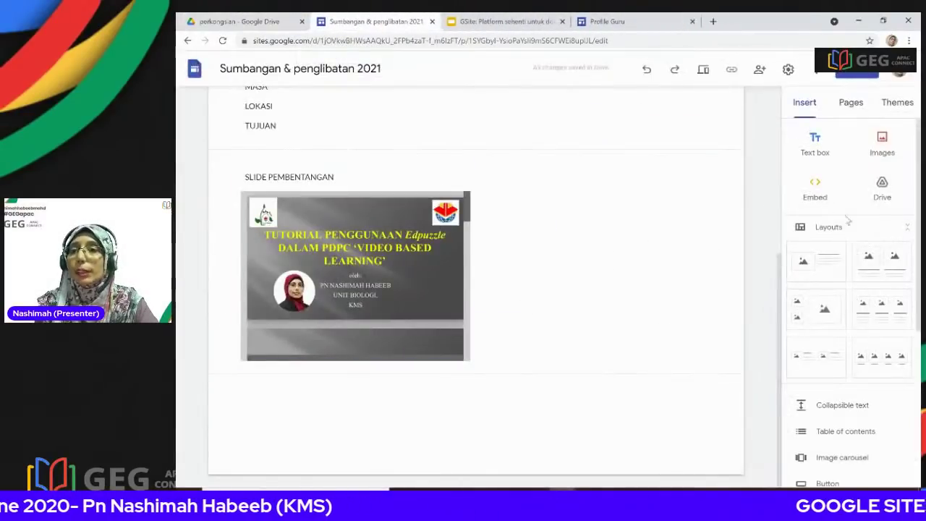
{"action": "left_click", "coordinate": [802, 203]}
{"action": "right_click", "coordinate": [461, 283]}
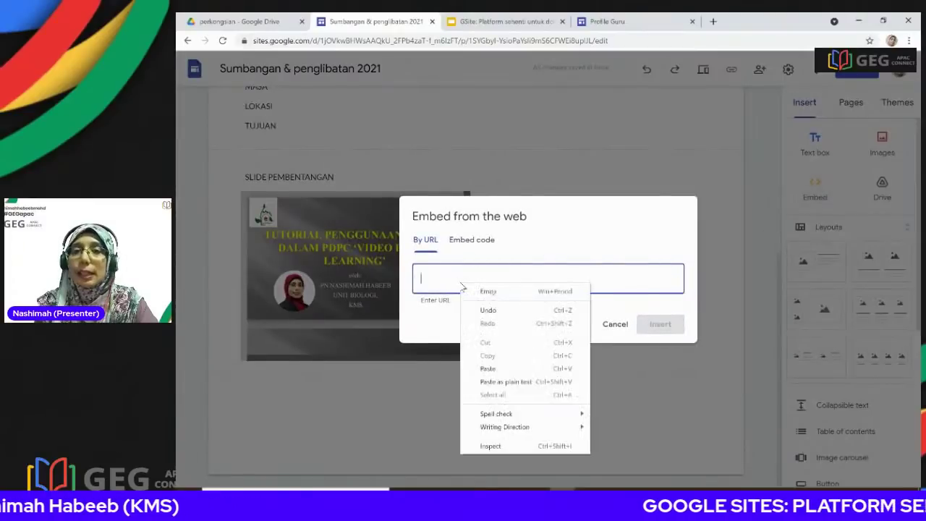
{"action": "left_click", "coordinate": [489, 369]}
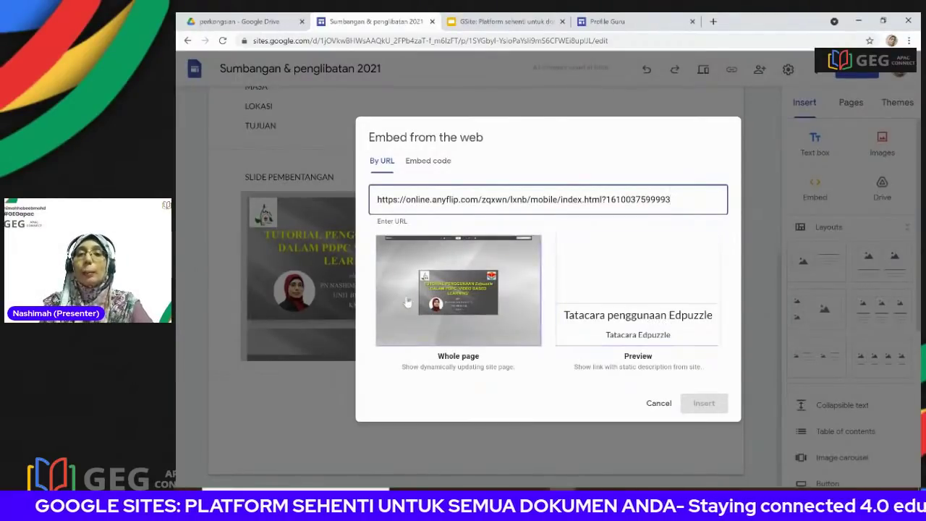
{"action": "left_click", "coordinate": [459, 284]}
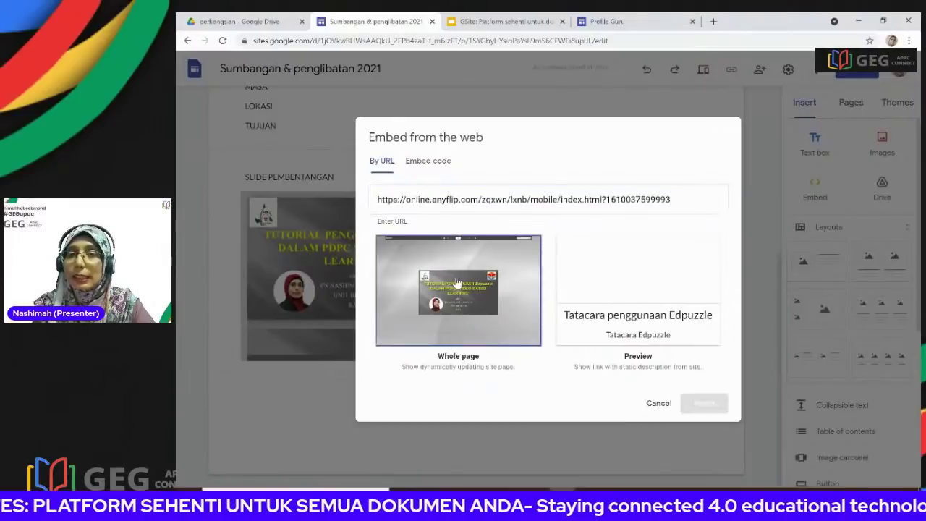
{"action": "left_click", "coordinate": [703, 403]}
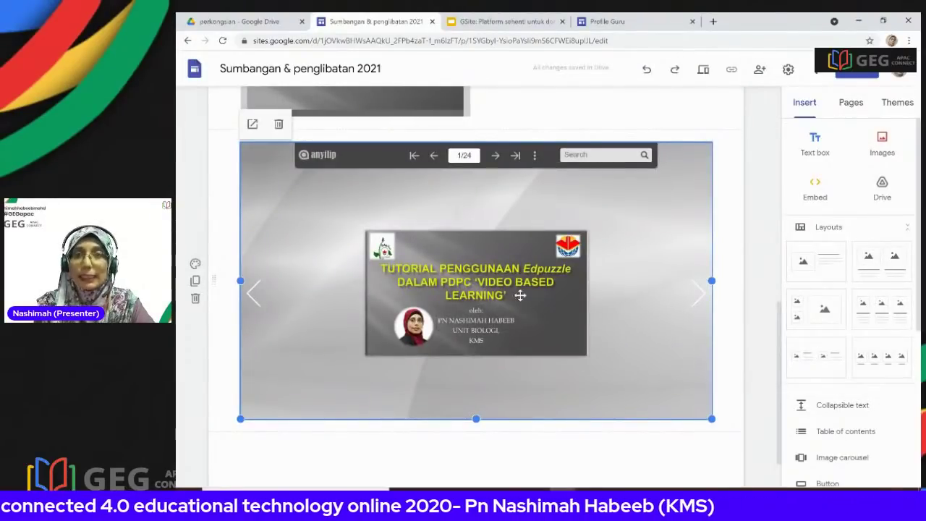
- Preview the SEKOLAH page and look through its layout and the embedded Edpuzzle presentation slides
{"action": "left_click", "coordinate": [703, 69]}
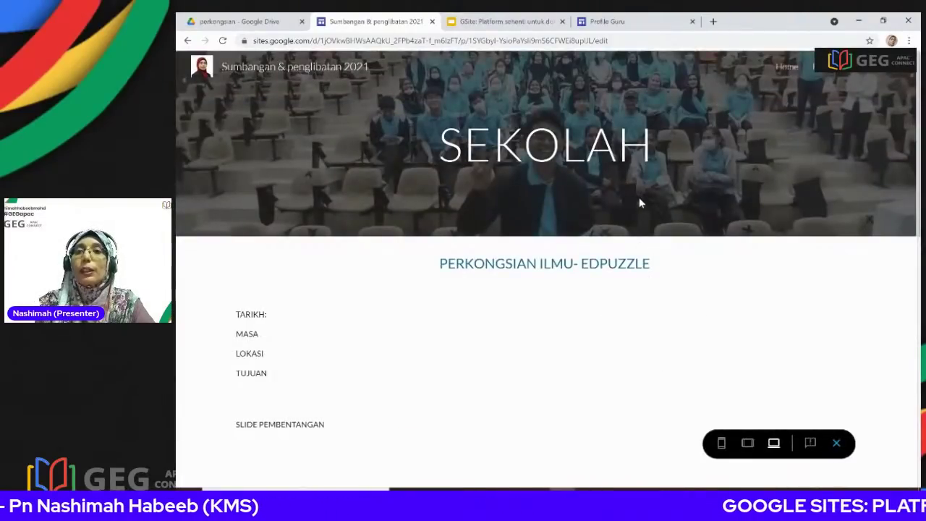
{"action": "scroll", "coordinate": [640, 203], "scroll_direction": "down", "scroll_amount": 3}
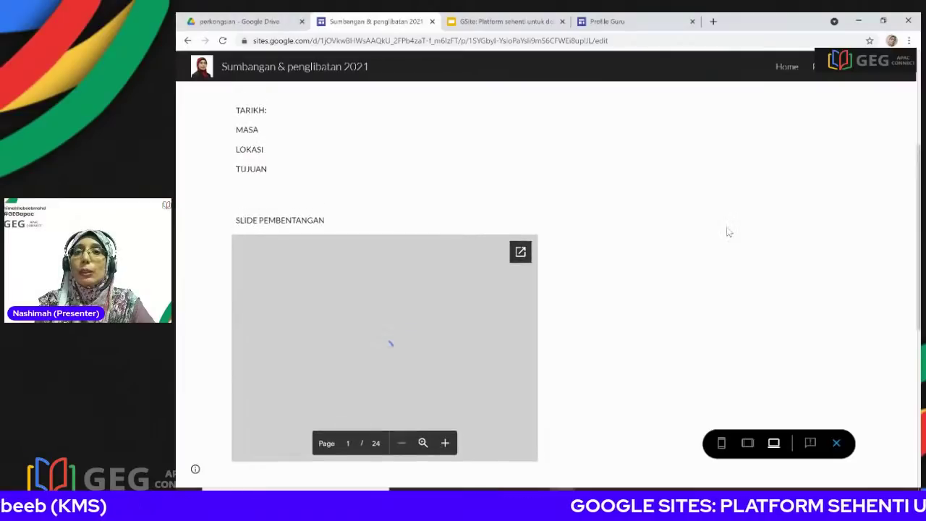
{"action": "scroll", "coordinate": [729, 231], "scroll_direction": "up", "scroll_amount": 3}
{"action": "scroll", "coordinate": [730, 231], "scroll_direction": "down", "scroll_amount": 4}
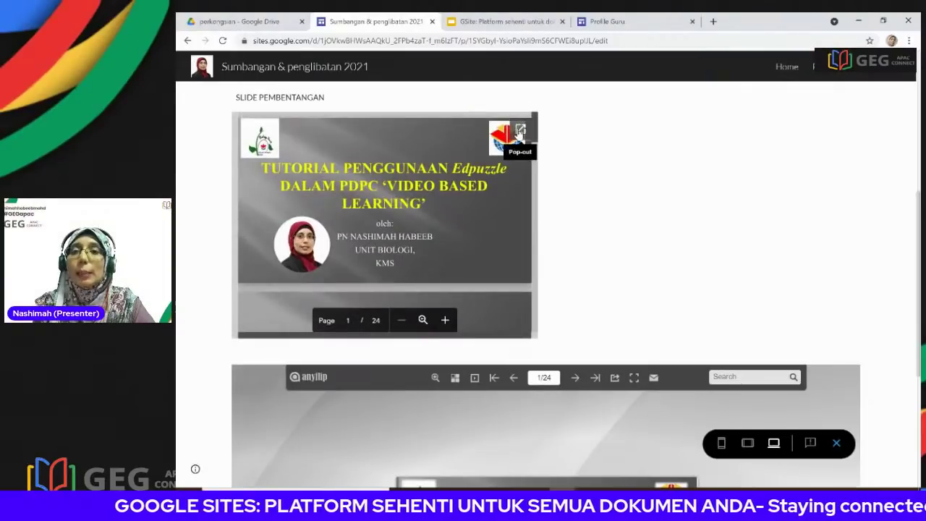
{"action": "scroll", "coordinate": [383, 232], "scroll_direction": "down", "scroll_amount": 5}
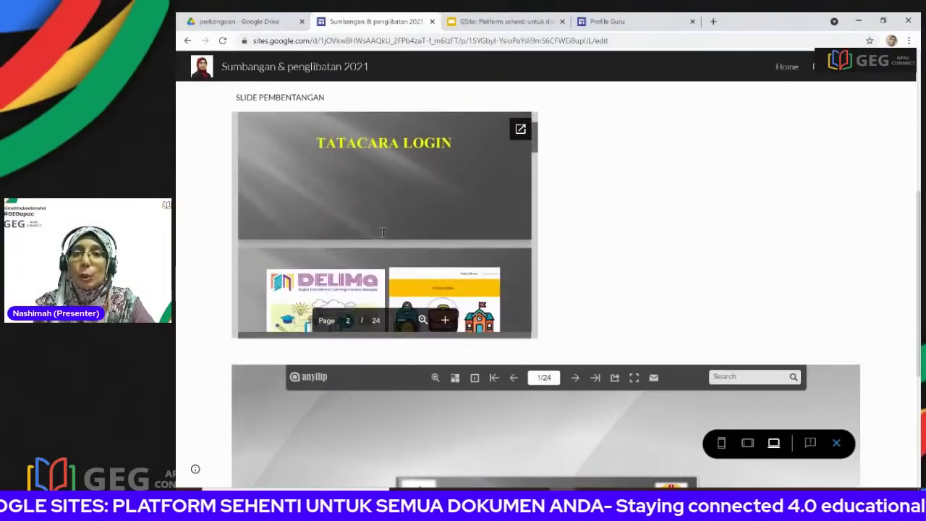
{"action": "scroll", "coordinate": [382, 232], "scroll_direction": "up", "scroll_amount": 4}
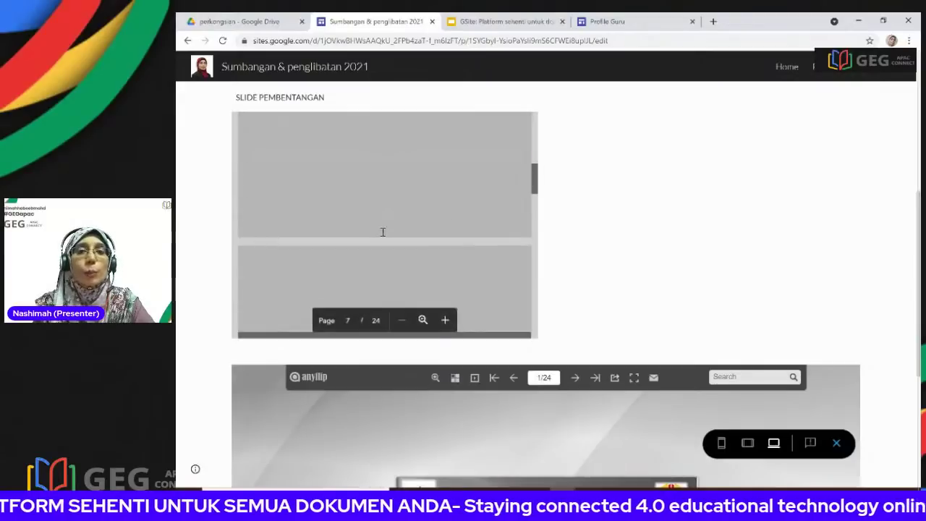
{"action": "scroll", "coordinate": [383, 232], "scroll_direction": "up", "scroll_amount": 2}
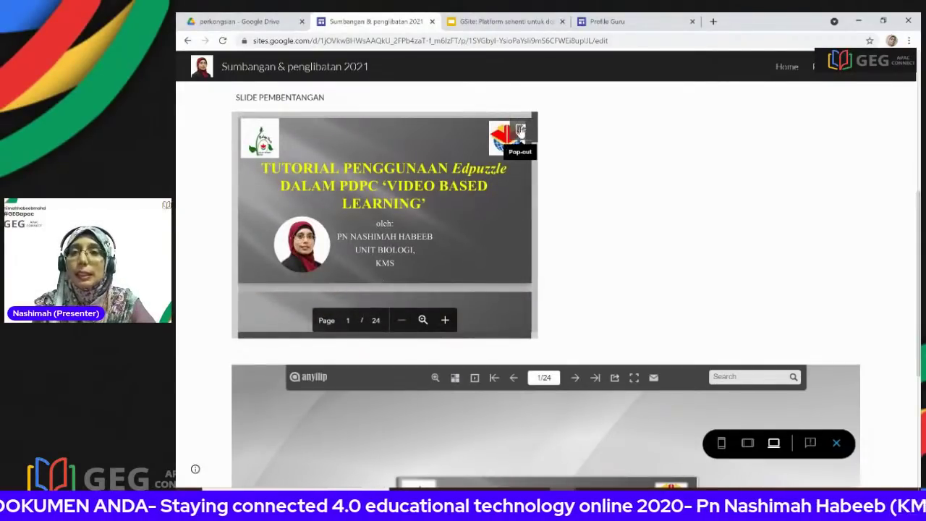
- Flip forward through the embedded AnyFlip book in the preview, and return to the site editor
{"action": "scroll", "coordinate": [738, 244], "scroll_direction": "down", "scroll_amount": 3}
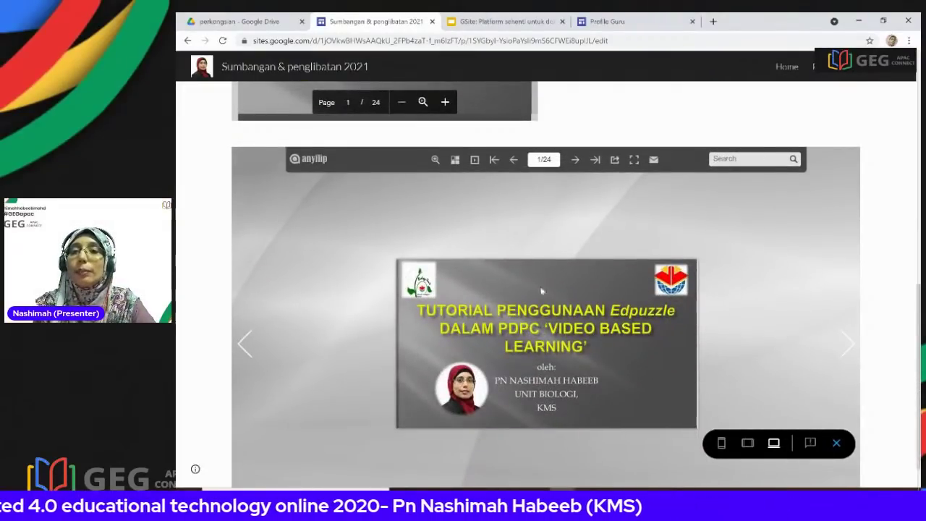
{"action": "left_click", "coordinate": [850, 350]}
{"action": "left_click", "coordinate": [850, 351]}
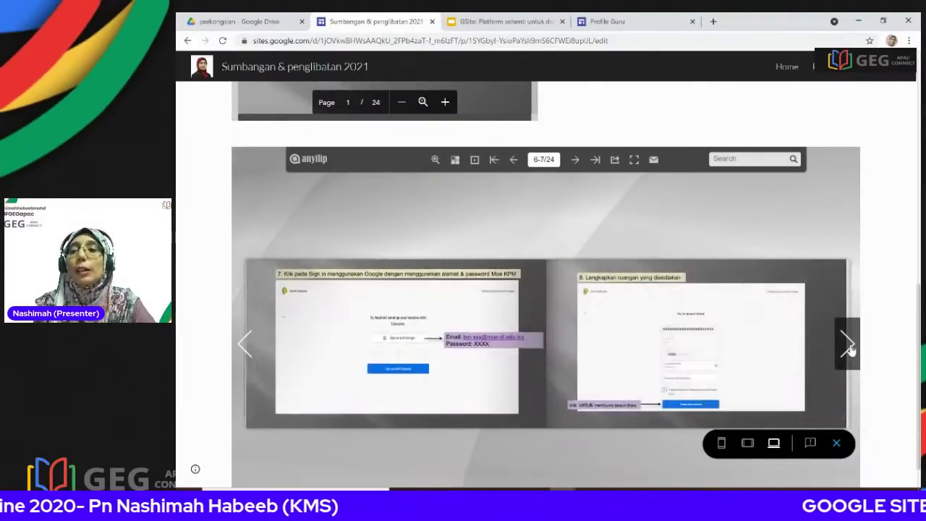
{"action": "left_click", "coordinate": [837, 443]}
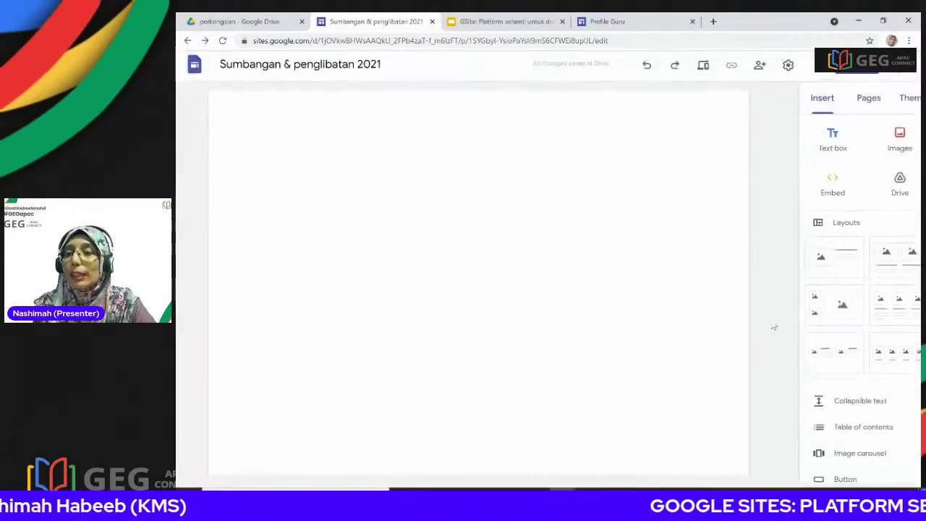
{"action": "scroll", "coordinate": [655, 311], "scroll_direction": "down", "scroll_amount": 2}
{"action": "scroll", "coordinate": [659, 308], "scroll_direction": "down", "scroll_amount": 4}
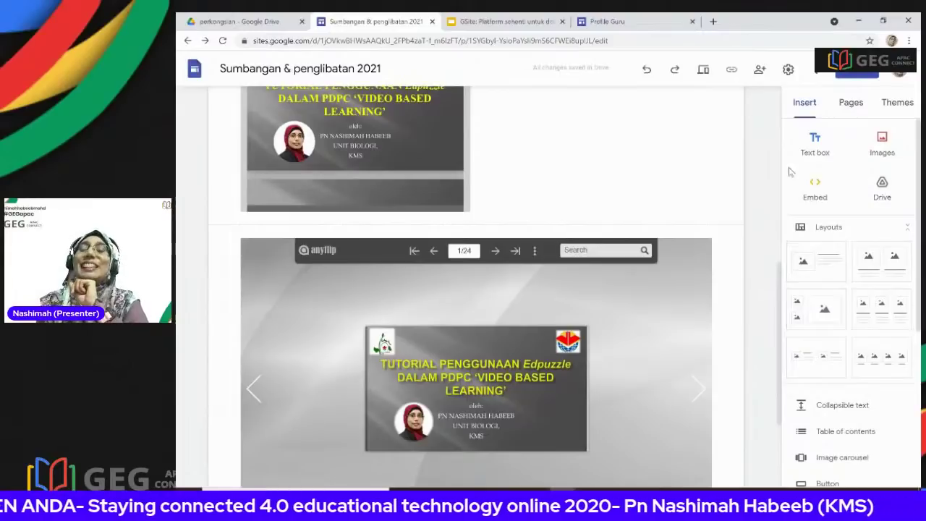
{"action": "scroll", "coordinate": [727, 250], "scroll_direction": "down", "scroll_amount": 2}
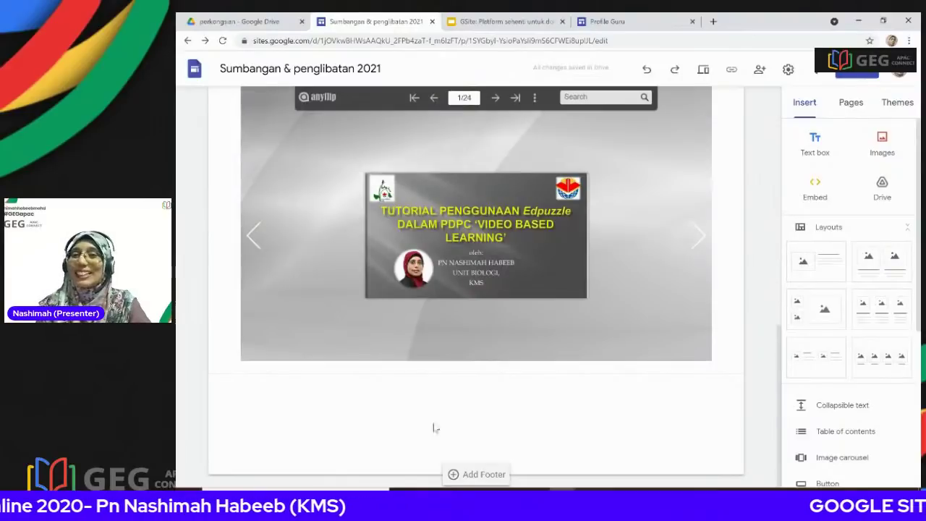
{"action": "scroll", "coordinate": [854, 311], "scroll_direction": "down", "scroll_amount": 2}
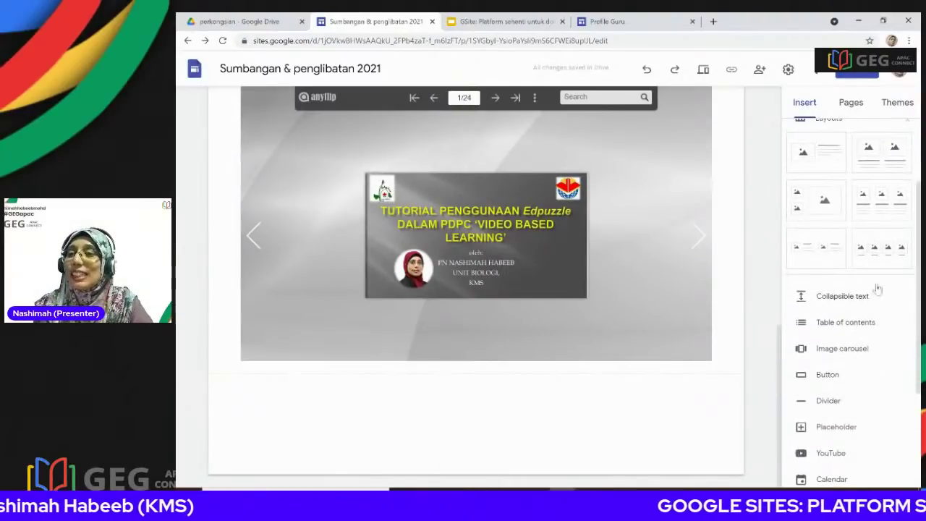
- Start an image carousel on the SEKOLAH page and browse My Drive to BAHAN GOOGLE SITES > picture > pic perkongsian > Edpuzzle
{"action": "left_click", "coordinate": [843, 349]}
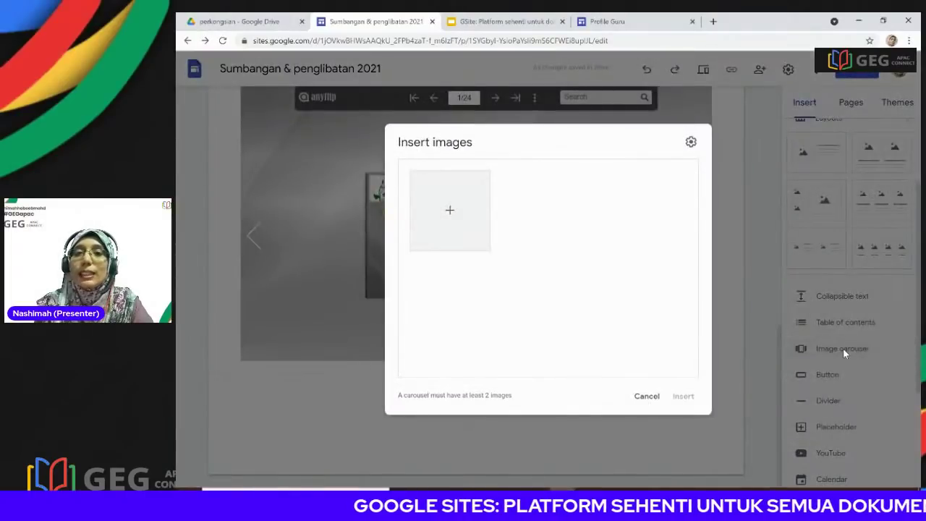
{"action": "left_click", "coordinate": [450, 211]}
{"action": "left_click", "coordinate": [471, 266]}
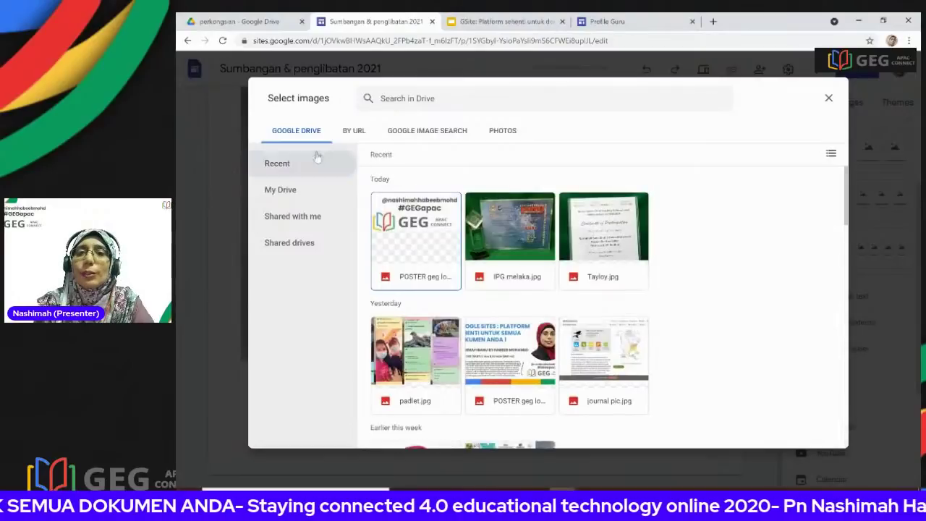
{"action": "left_click", "coordinate": [278, 192]}
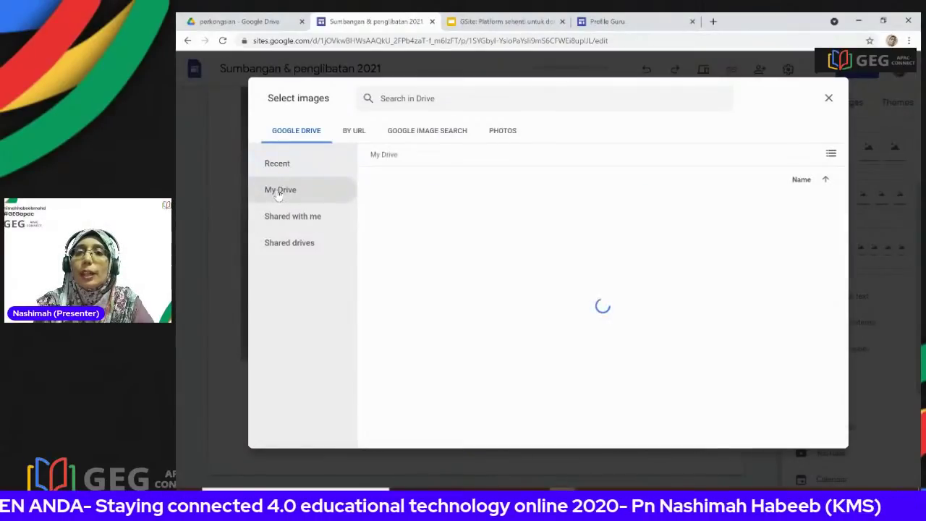
{"action": "double_click", "coordinate": [442, 209]}
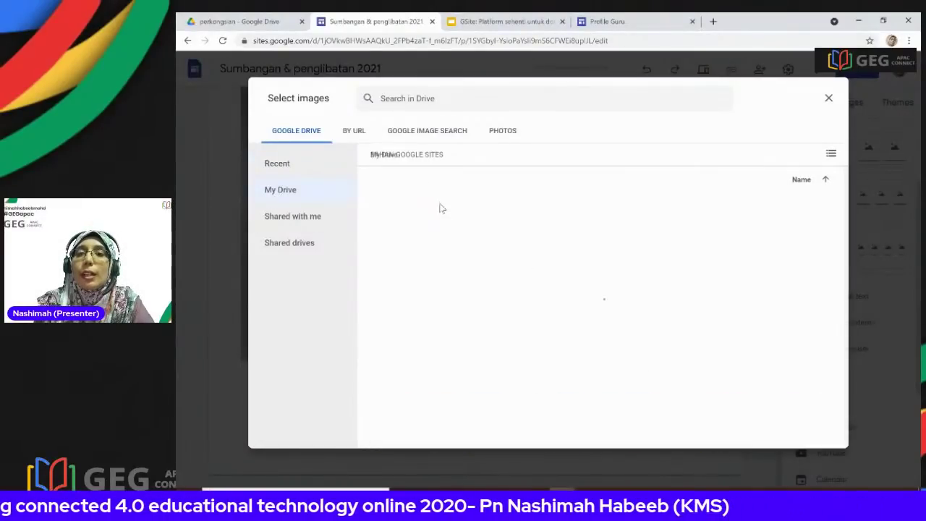
{"action": "double_click", "coordinate": [506, 206]}
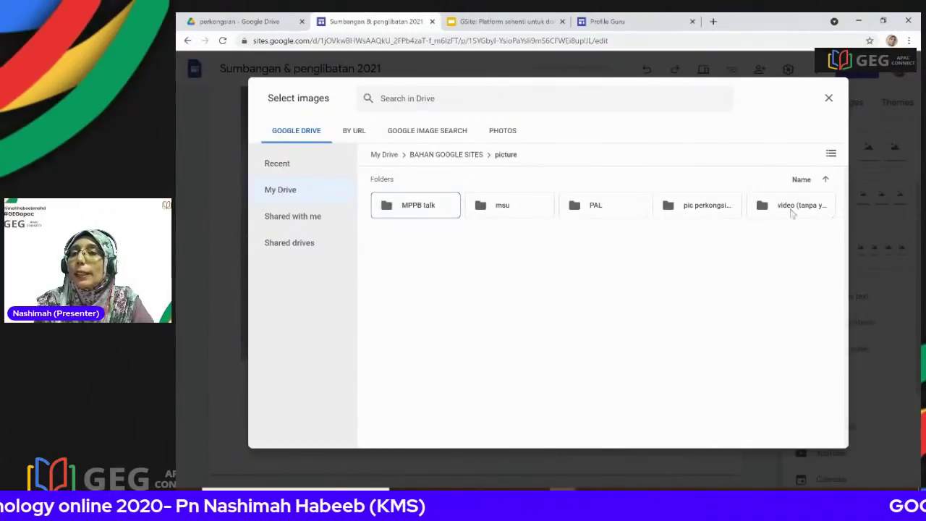
{"action": "double_click", "coordinate": [724, 208]}
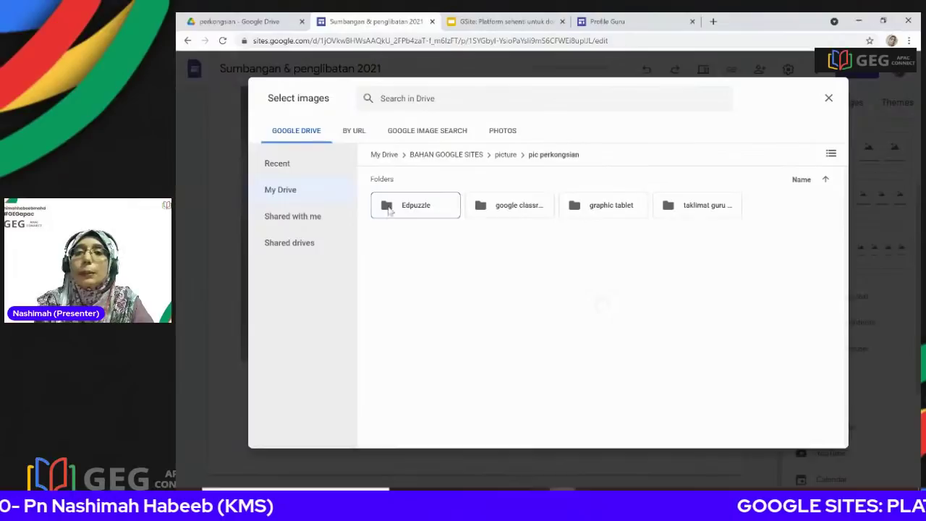
{"action": "double_click", "coordinate": [438, 209]}
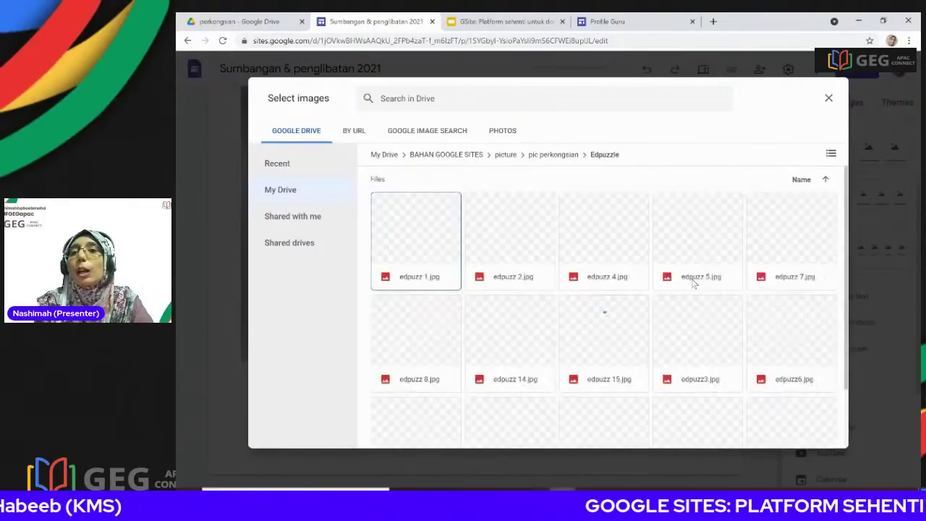
- Add the images edpuzz 1, 2, 4, 5, 7, 8, 14 and 15 from the Edpuzzle folder to the carousel
{"action": "scroll", "coordinate": [691, 285], "scroll_direction": "down", "scroll_amount": 2}
{"action": "scroll", "coordinate": [721, 277], "scroll_direction": "up", "scroll_amount": 1}
{"action": "scroll", "coordinate": [721, 277], "scroll_direction": "up", "scroll_amount": 1}
{"action": "scroll", "coordinate": [635, 235], "scroll_direction": "down", "scroll_amount": 1}
{"action": "scroll", "coordinate": [778, 246], "scroll_direction": "up", "scroll_amount": 1}
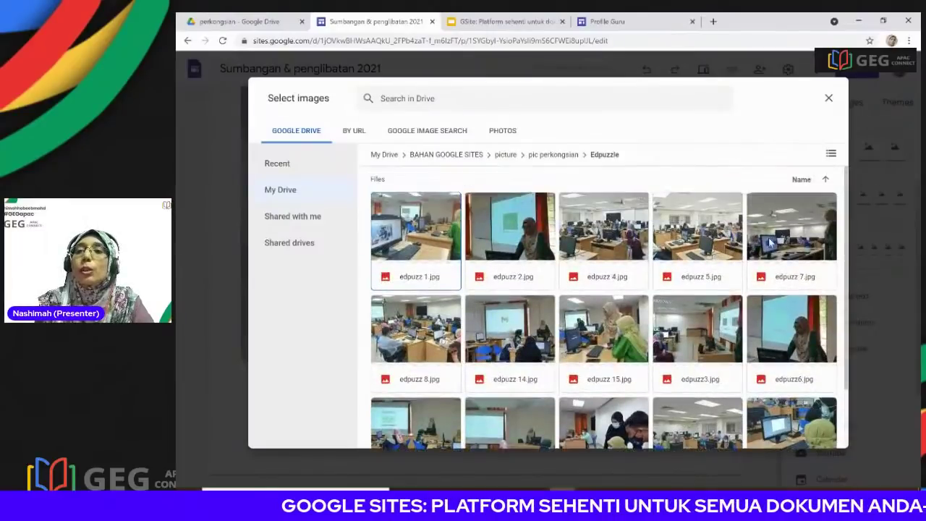
{"action": "left_click", "coordinate": [412, 232]}
{"action": "left_click", "coordinate": [507, 228]}
{"action": "left_click", "coordinate": [592, 223]}
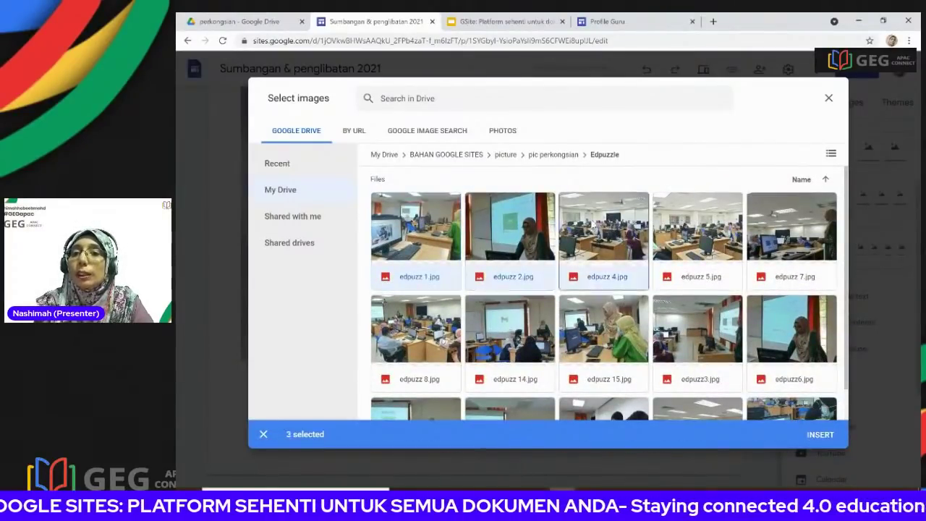
{"action": "left_click", "coordinate": [717, 255]}
{"action": "left_click", "coordinate": [790, 257]}
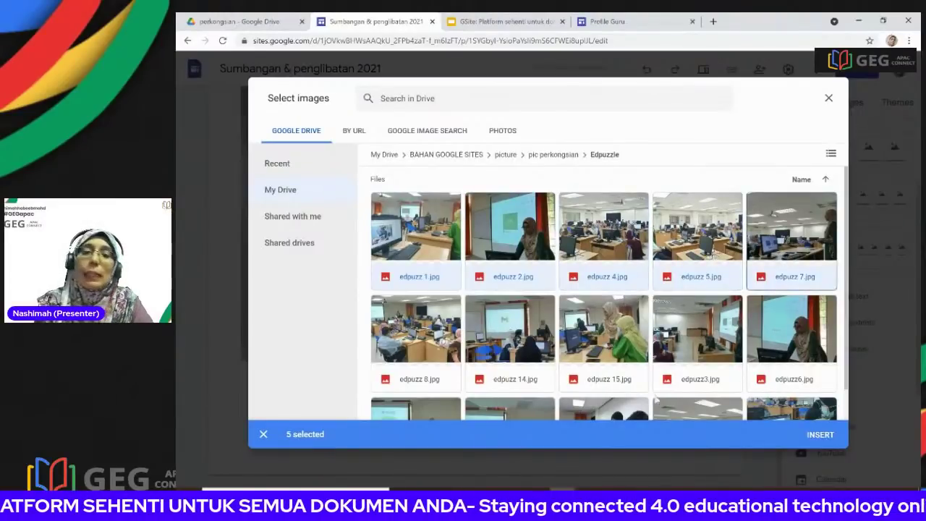
{"action": "left_click", "coordinate": [413, 340]}
{"action": "left_click", "coordinate": [507, 333]}
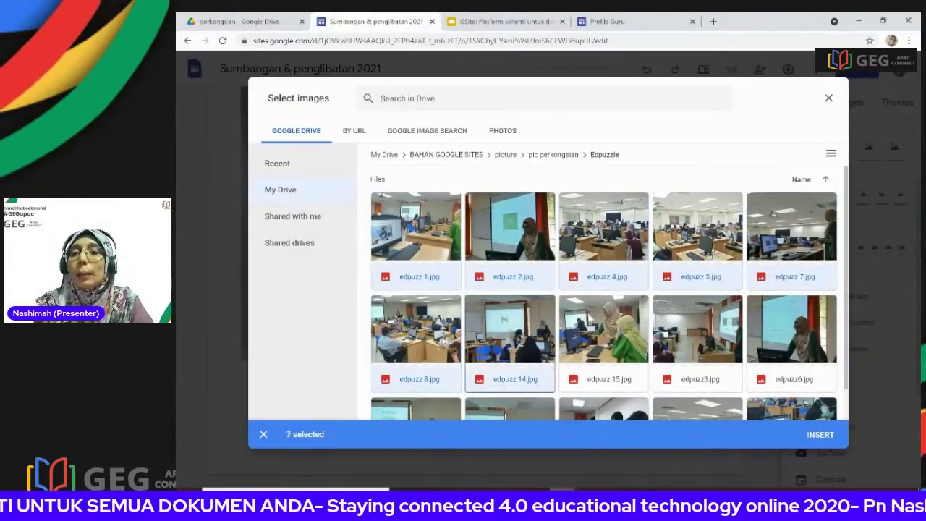
{"action": "left_click", "coordinate": [591, 319]}
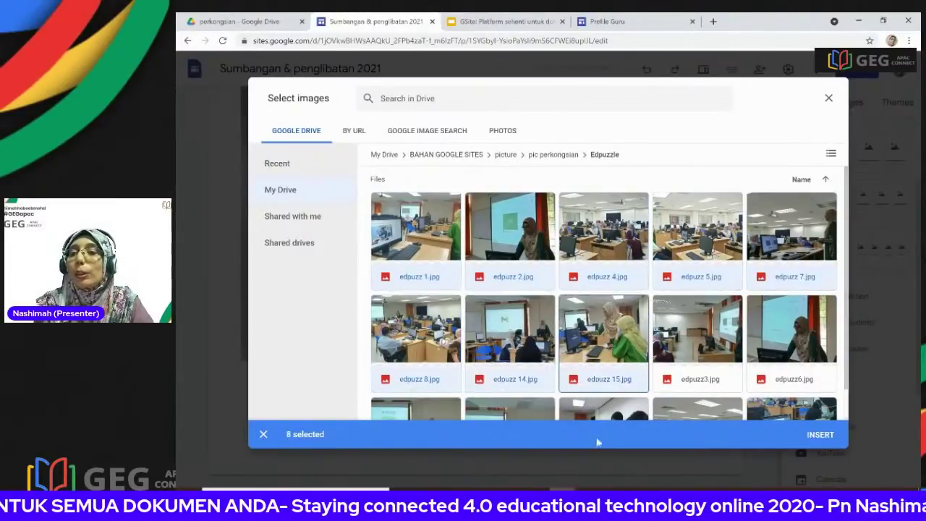
{"action": "left_click", "coordinate": [821, 435]}
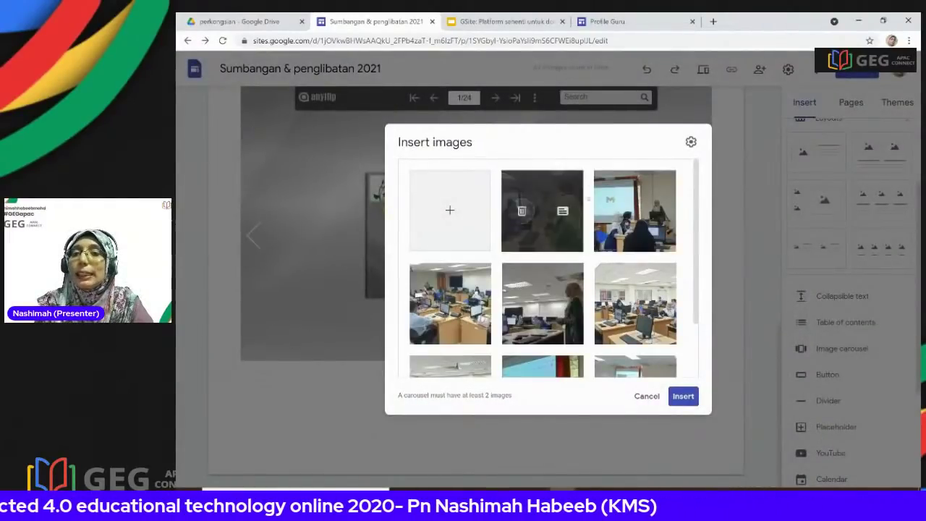
- Add the caption "khusuknya" to the first carousel image
{"action": "left_click", "coordinate": [562, 212]}
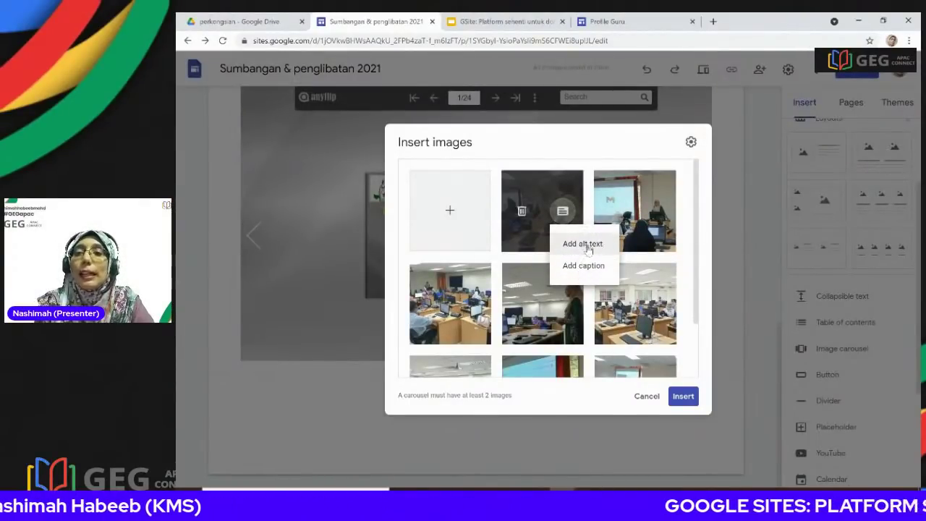
{"action": "left_click", "coordinate": [559, 266]}
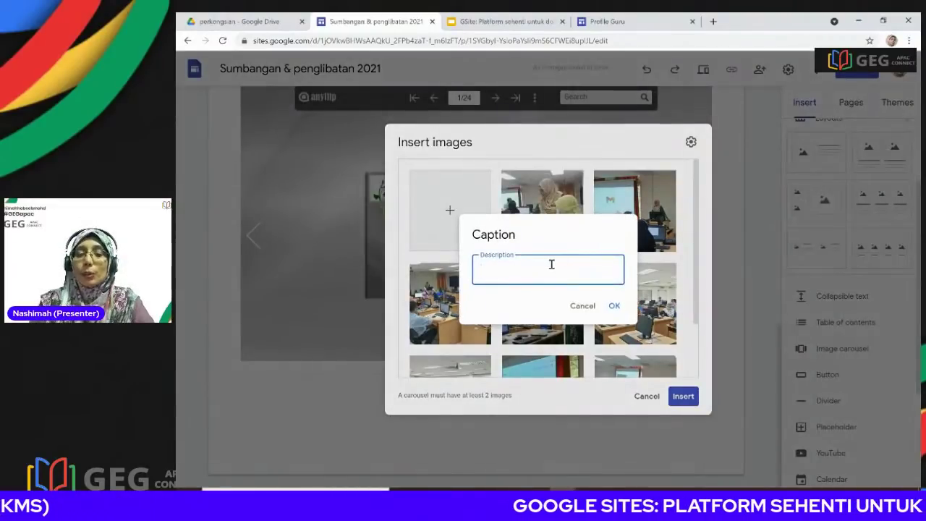
{"action": "type", "text": "kHUSUKNYA"}
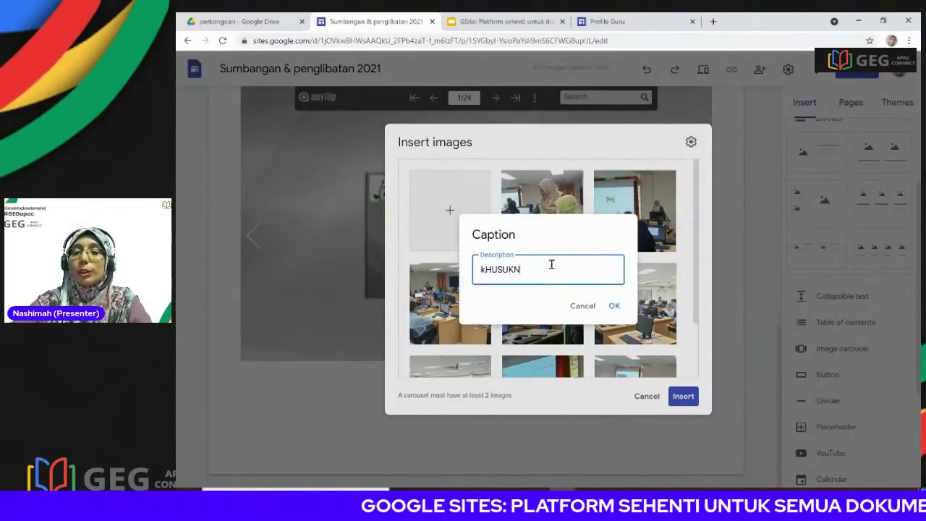
{"action": "key", "text": "ctrl+a"}
{"action": "key", "text": "BackSpace"}
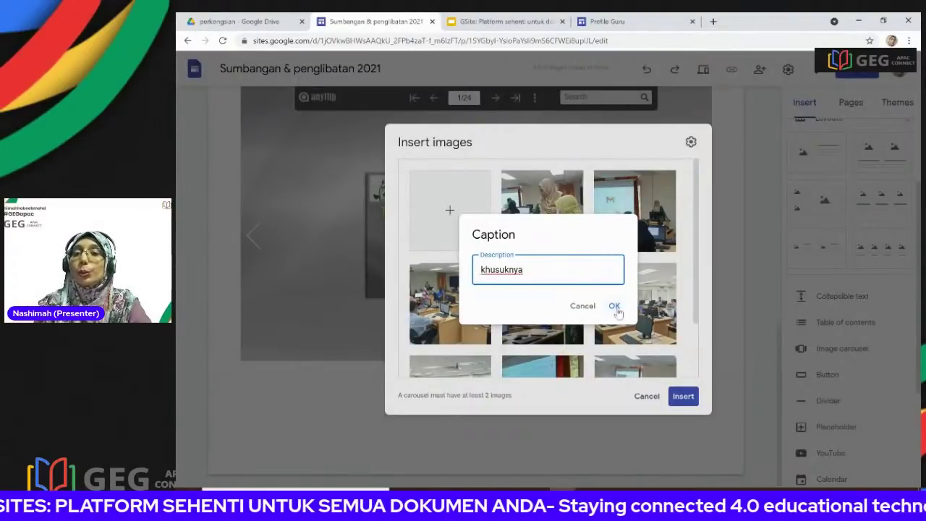
{"action": "left_click", "coordinate": [614, 307]}
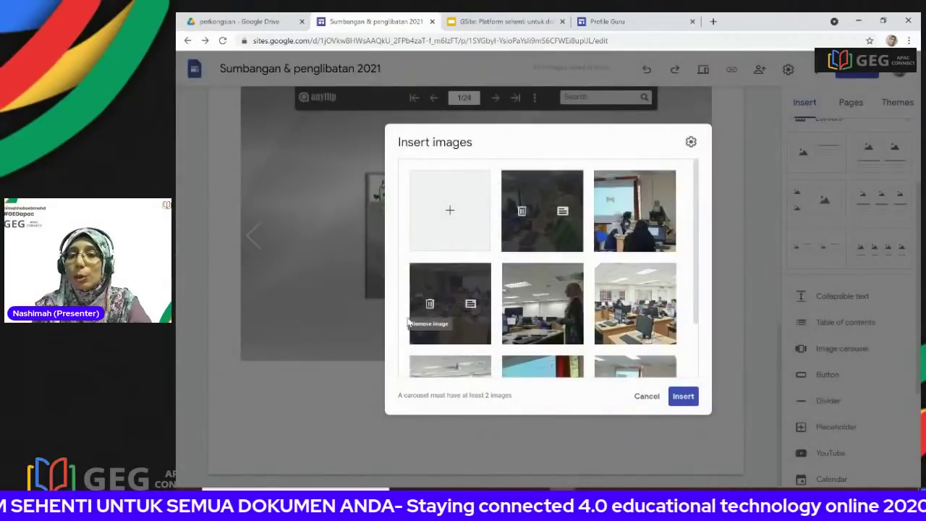
- Insert the image carousel below the AnyFlip book and reduce its height to a landscape format
{"action": "scroll", "coordinate": [622, 307], "scroll_direction": "down", "scroll_amount": 2}
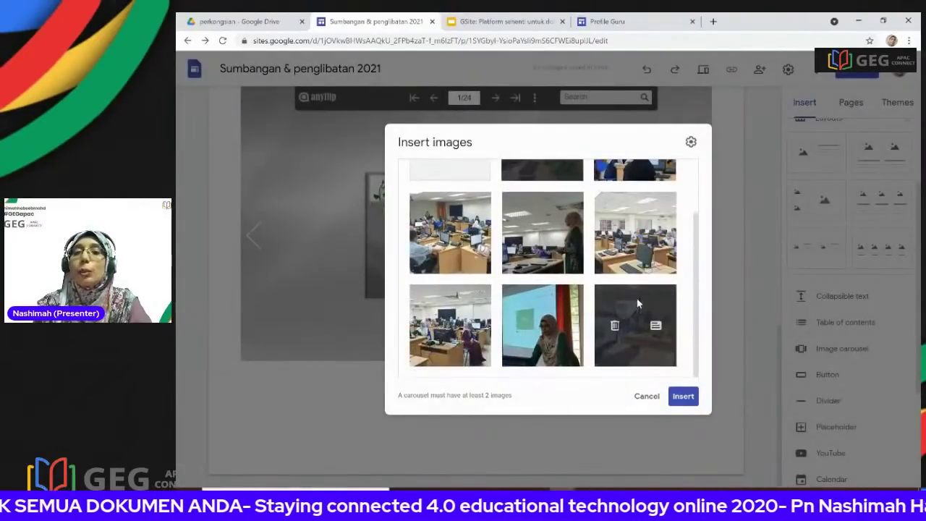
{"action": "scroll", "coordinate": [638, 304], "scroll_direction": "up", "scroll_amount": 2}
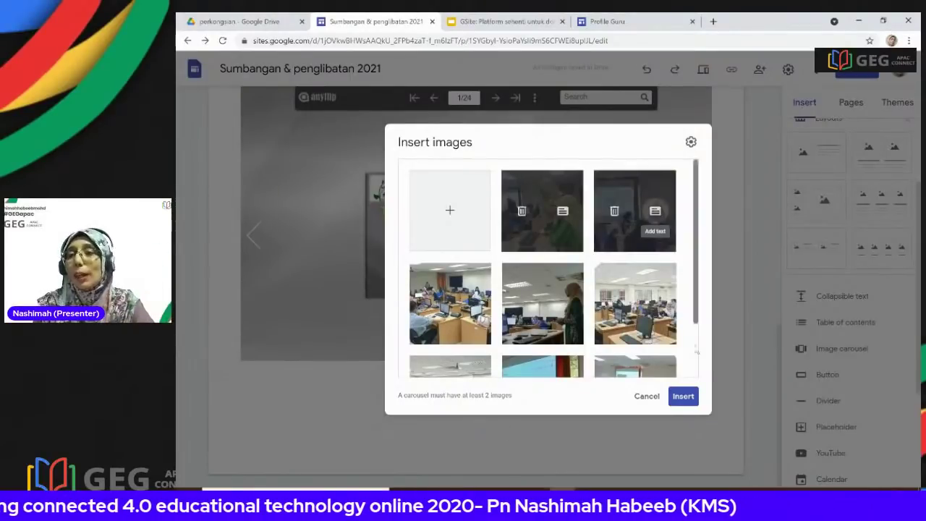
{"action": "left_click", "coordinate": [689, 399]}
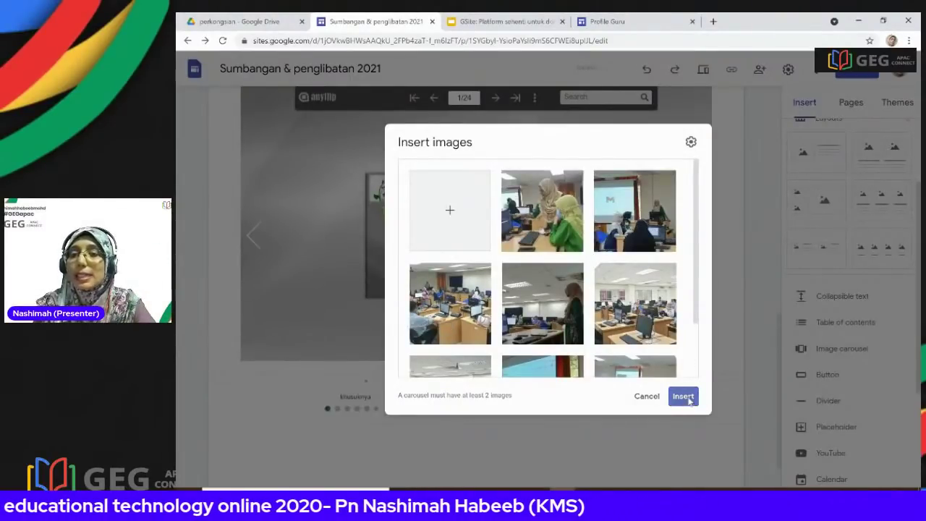
{"action": "scroll", "coordinate": [377, 350], "scroll_direction": "down", "scroll_amount": 2}
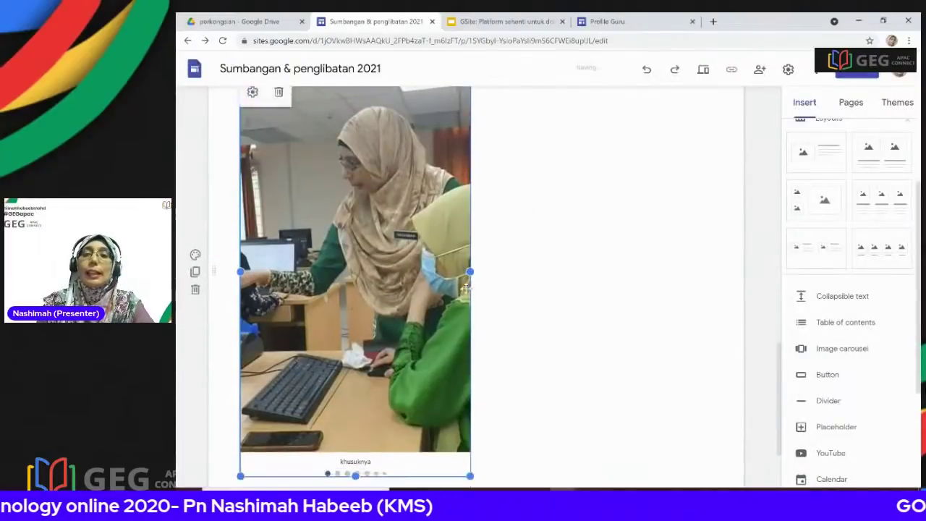
{"action": "left_click_drag", "start_coordinate": [356, 362], "coordinate": [356, 404]}
{"action": "left_click", "coordinate": [558, 289]}
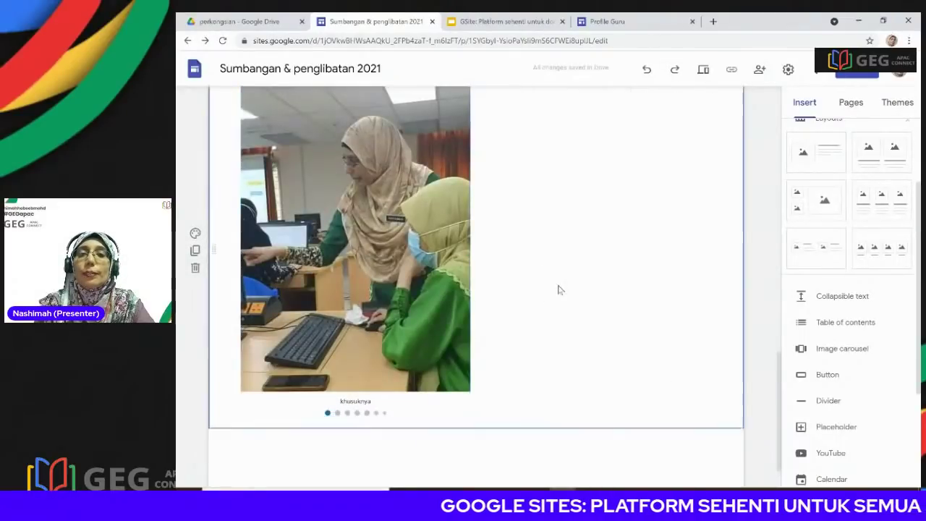
{"action": "left_click", "coordinate": [355, 413]}
{"action": "left_click_drag", "start_coordinate": [356, 414], "coordinate": [510, 357]}
{"action": "left_click", "coordinate": [510, 358]}
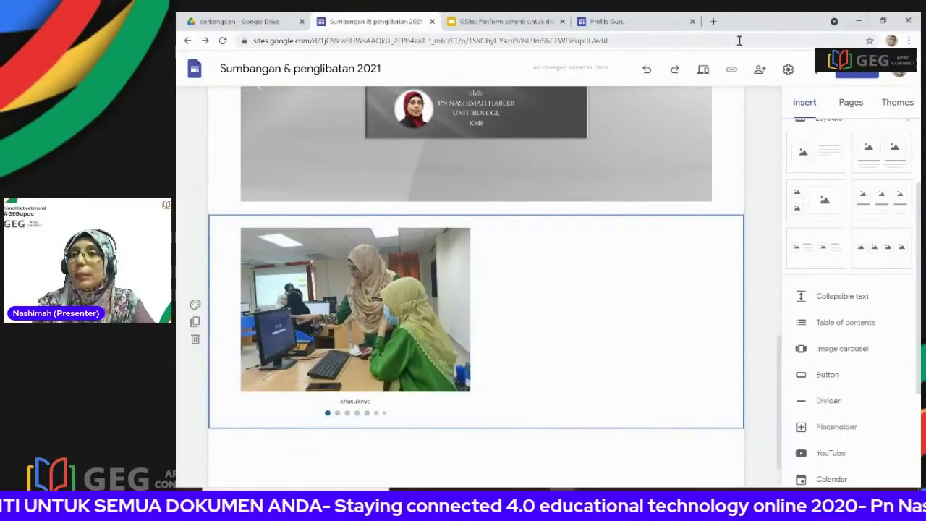
- Preview the SEKOLAH page in tablet view, browse back and forth through the carousel images, and return to the site editor
{"action": "left_click", "coordinate": [704, 69]}
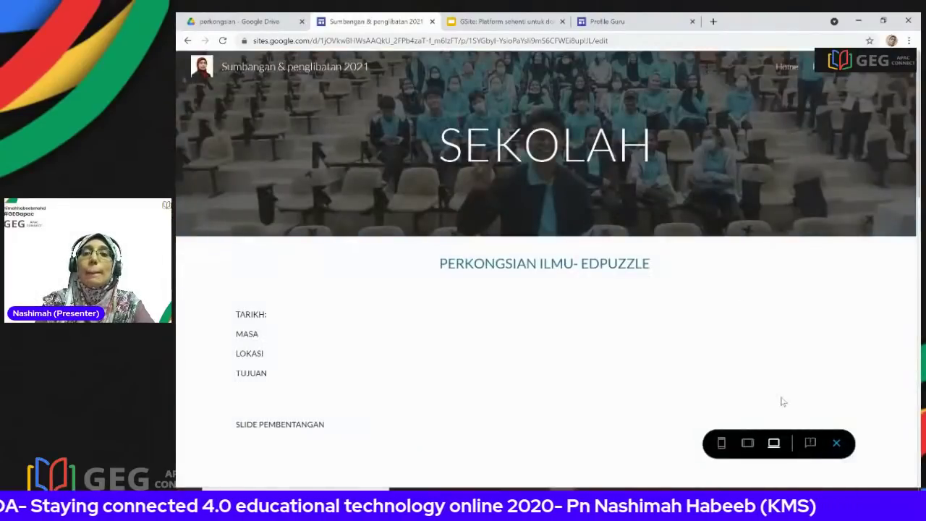
{"action": "left_click", "coordinate": [747, 443]}
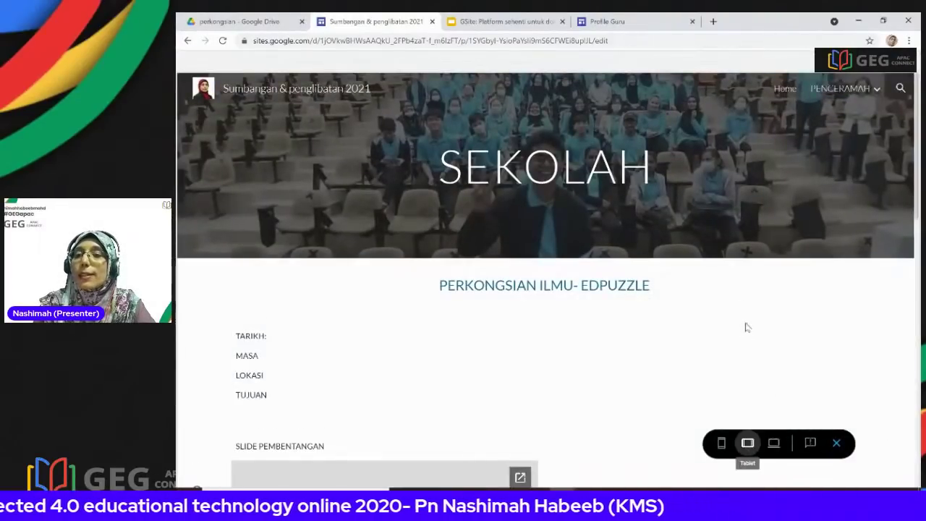
{"action": "scroll", "coordinate": [615, 304], "scroll_direction": "down", "scroll_amount": 5}
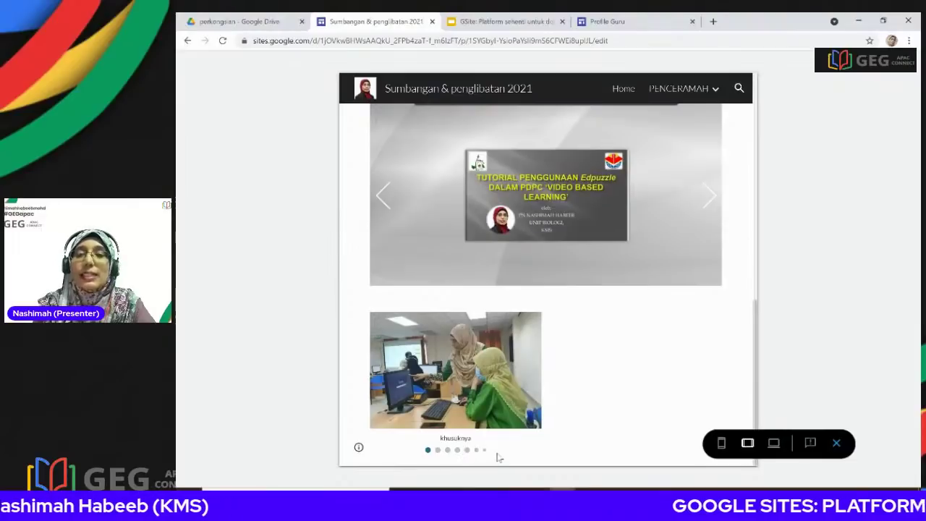
{"action": "left_click", "coordinate": [524, 378]}
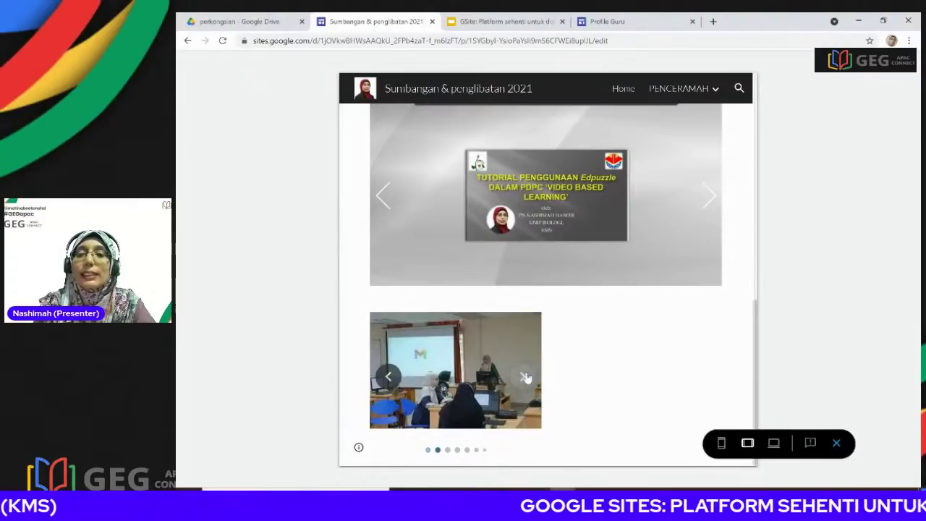
{"action": "left_click", "coordinate": [389, 376]}
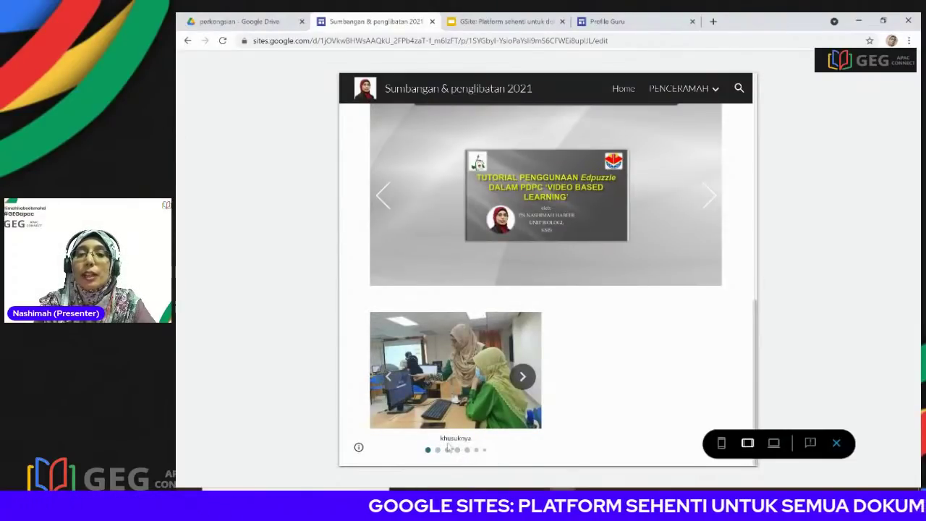
{"action": "left_click", "coordinate": [527, 382]}
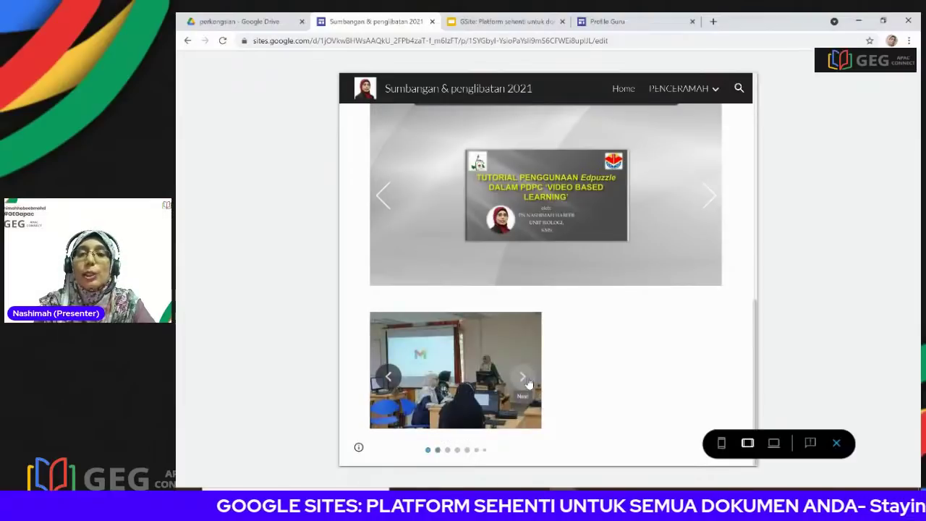
{"action": "left_click", "coordinate": [524, 378]}
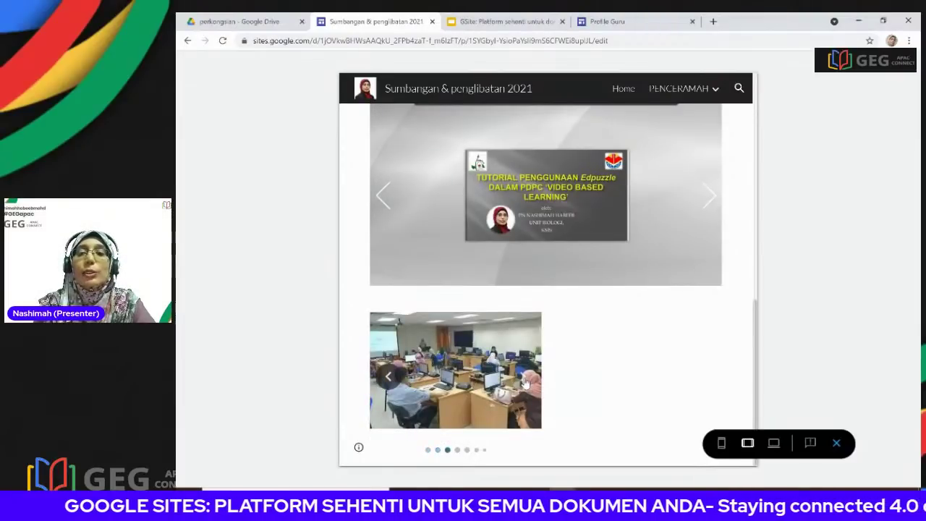
{"action": "left_click", "coordinate": [524, 382]}
{"action": "left_click", "coordinate": [523, 384]}
{"action": "left_click", "coordinate": [522, 383]}
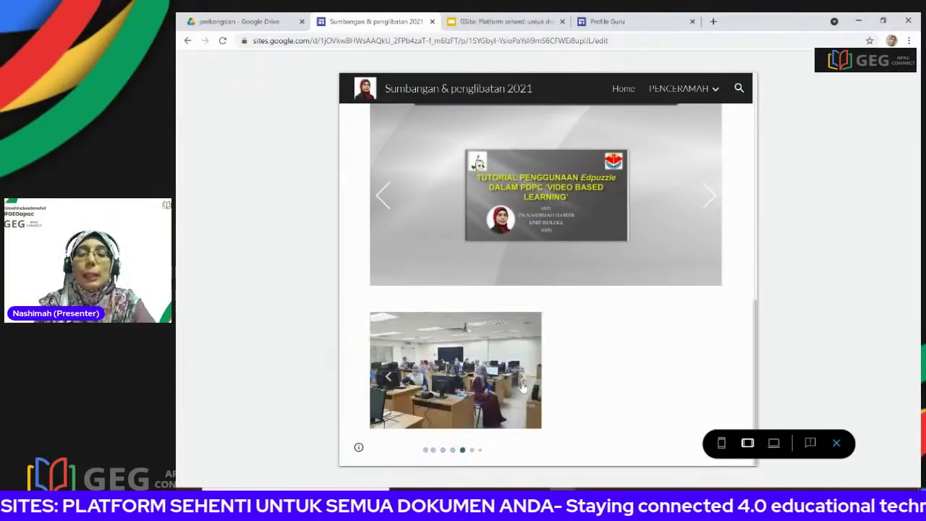
{"action": "left_click", "coordinate": [389, 379]}
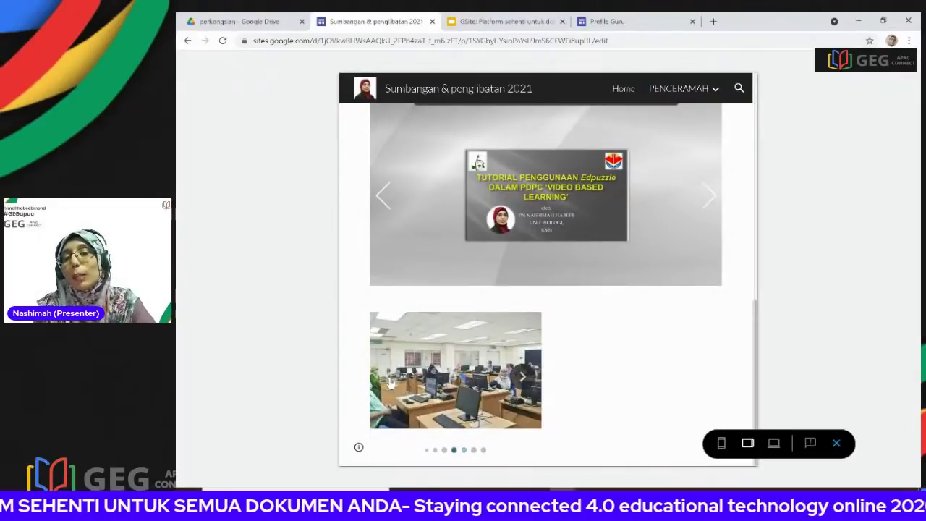
{"action": "left_click", "coordinate": [522, 384]}
{"action": "left_click", "coordinate": [522, 385]}
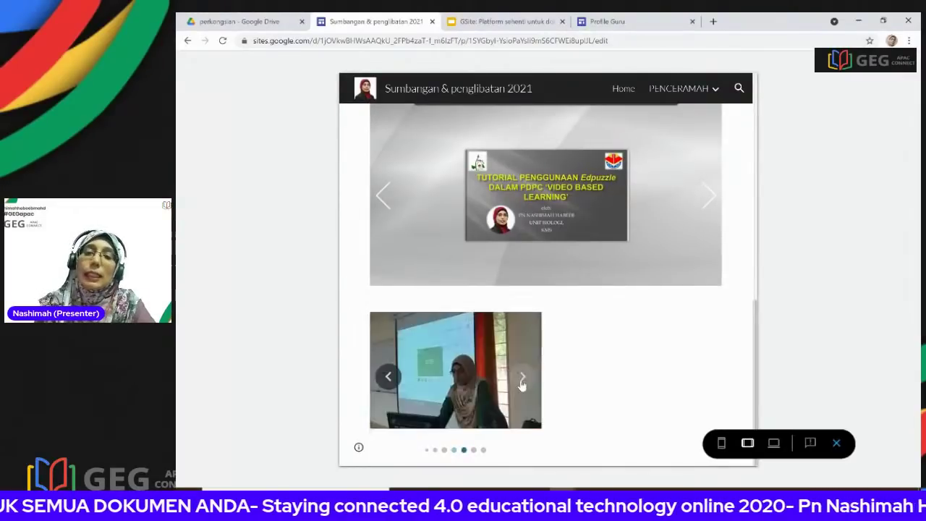
{"action": "left_click", "coordinate": [836, 443]}
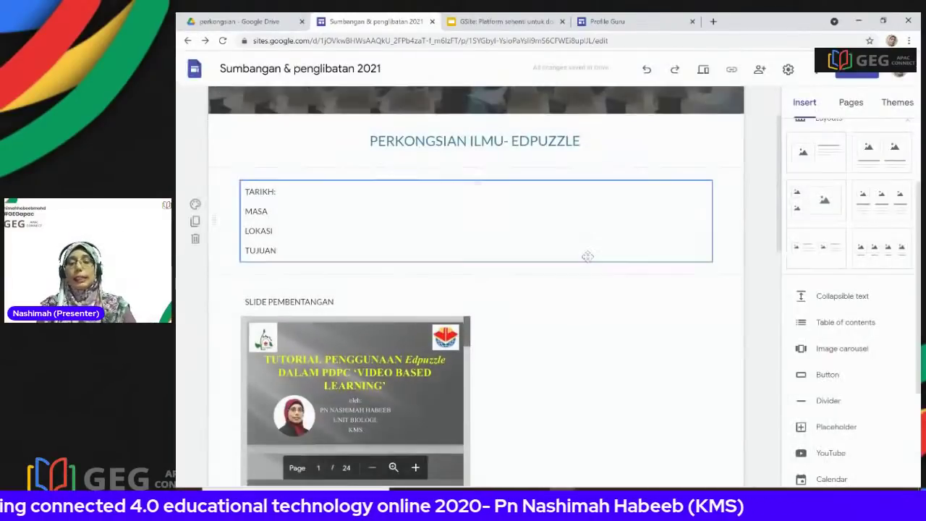
- Add a layout with one media placeholder beside a title and text below the image carousel
{"action": "scroll", "coordinate": [588, 256], "scroll_direction": "down", "scroll_amount": 10}
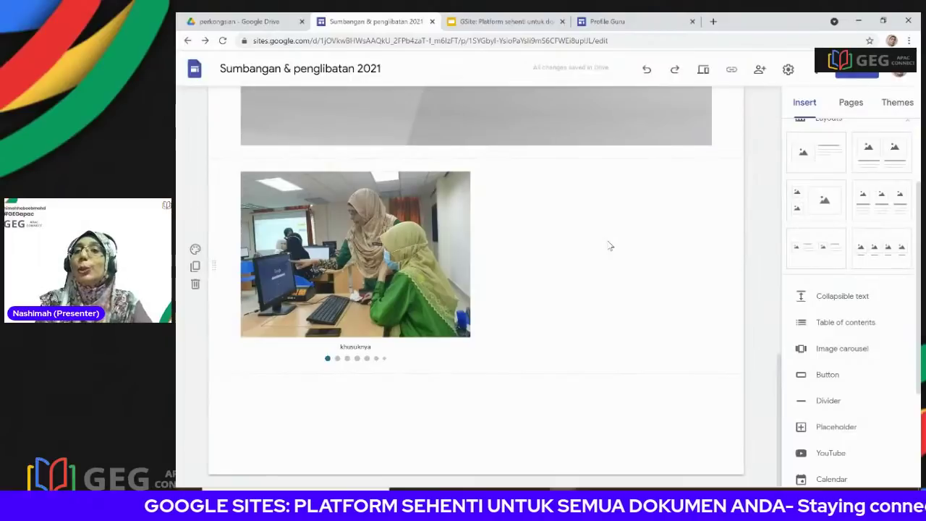
{"action": "scroll", "coordinate": [855, 284], "scroll_direction": "up", "scroll_amount": 3}
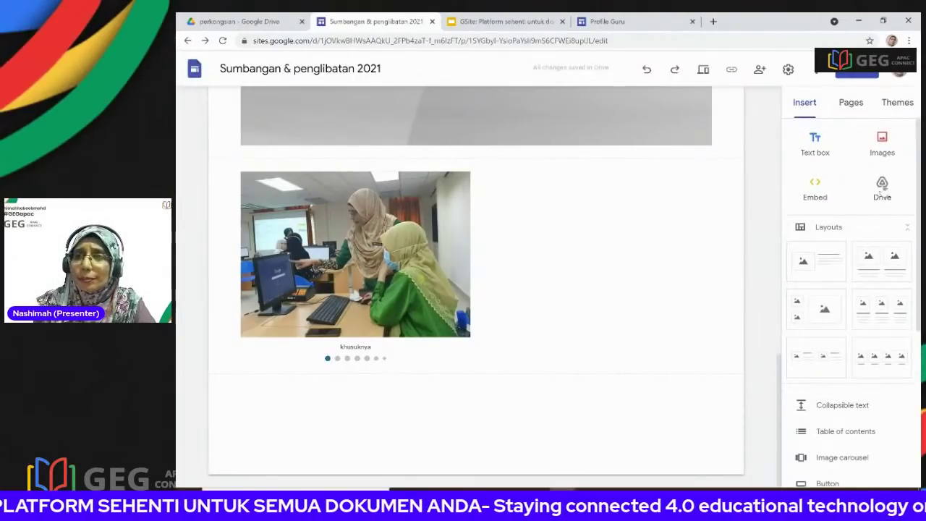
{"action": "left_click", "coordinate": [819, 266]}
- Fill the layout's placeholder with the Edpuzzle video from the BAHAN GOOGLE SITES > picture > video folder in Drive
{"action": "left_click", "coordinate": [333, 312]}
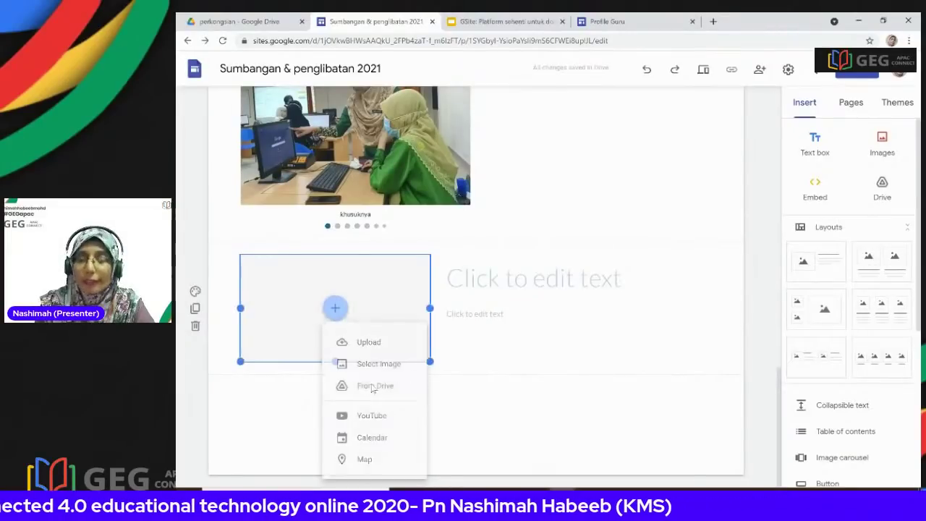
{"action": "left_click", "coordinate": [372, 387]}
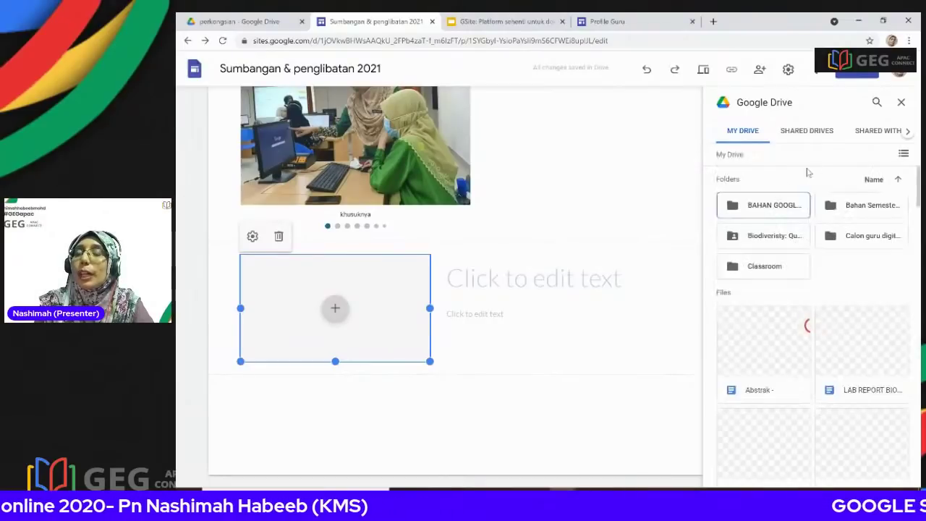
{"action": "double_click", "coordinate": [778, 206]}
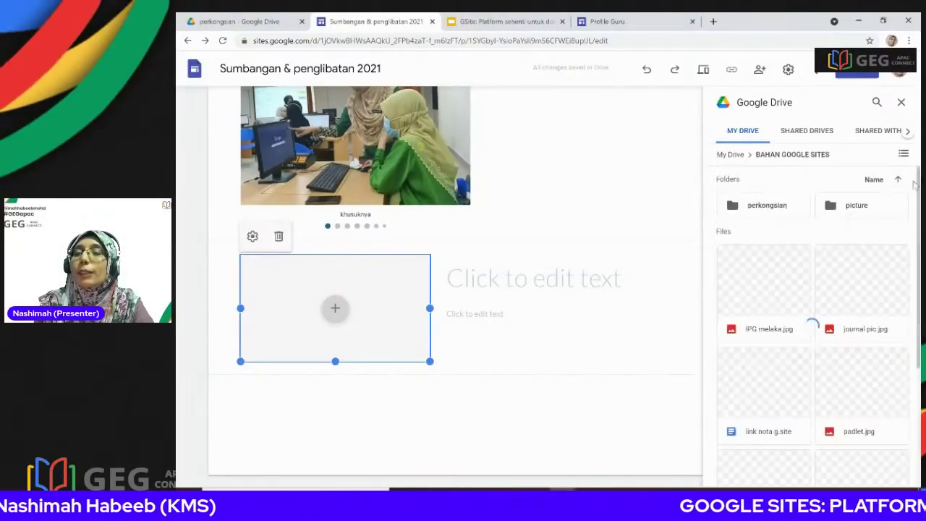
{"action": "double_click", "coordinate": [849, 210]}
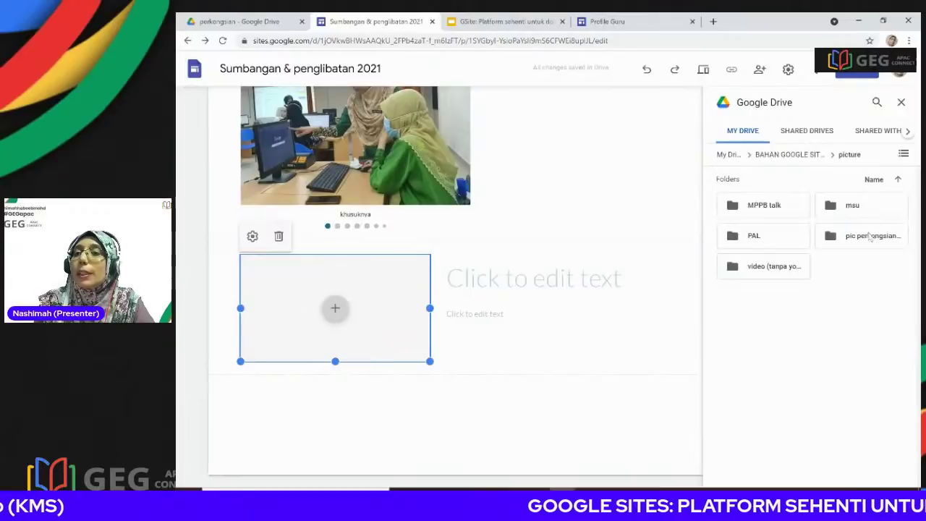
{"action": "left_click", "coordinate": [763, 272]}
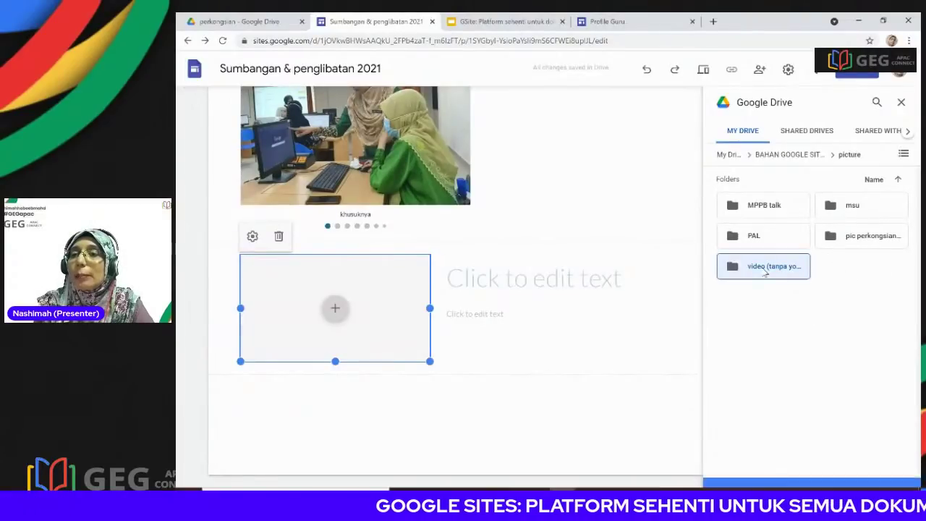
{"action": "double_click", "coordinate": [765, 270]}
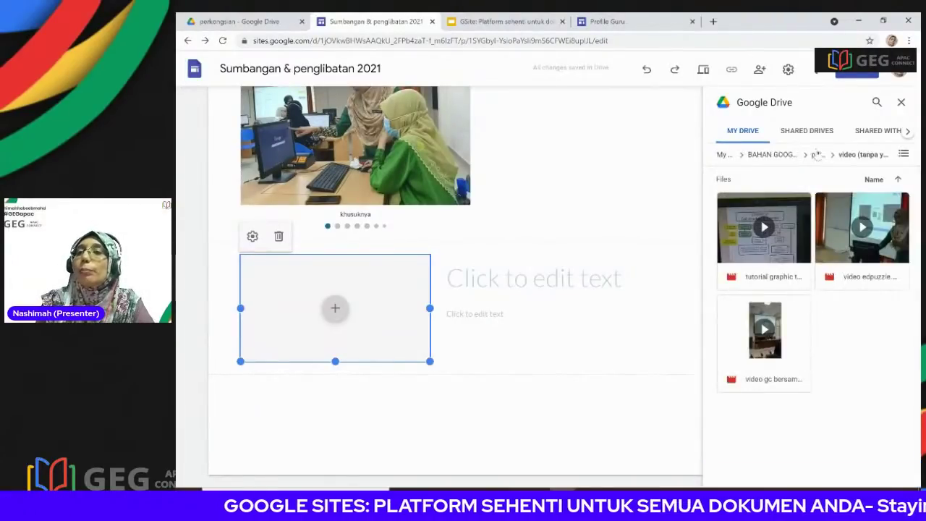
{"action": "left_click", "coordinate": [868, 252]}
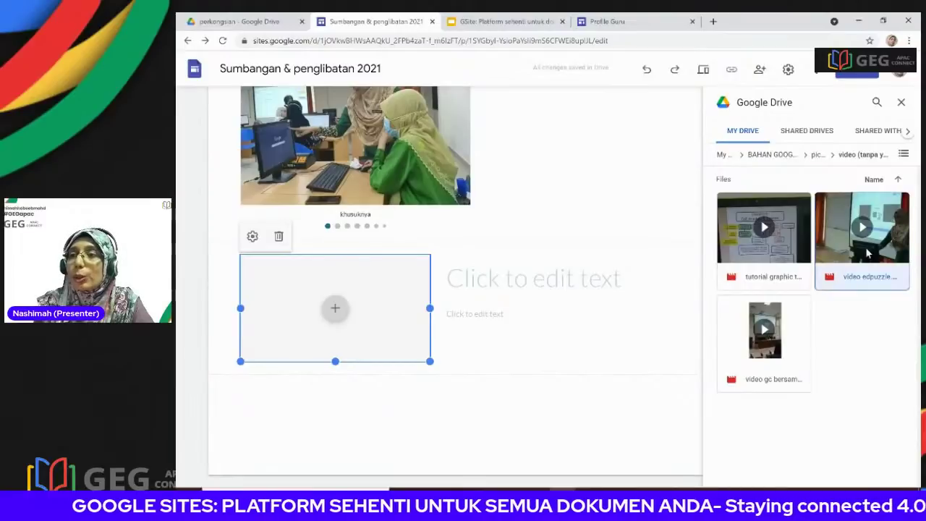
{"action": "left_click", "coordinate": [893, 475]}
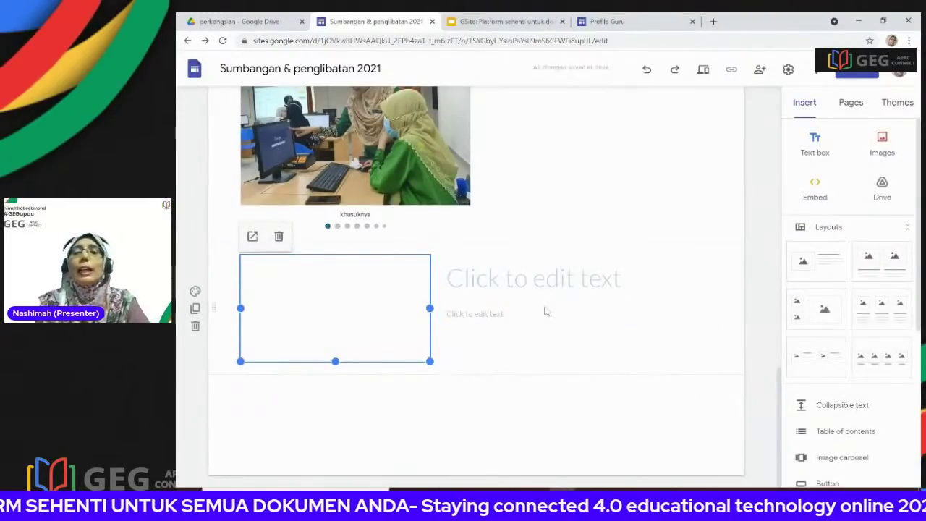
- Enter "Video pembentangan" as the title beside the video
{"action": "left_click", "coordinate": [458, 279]}
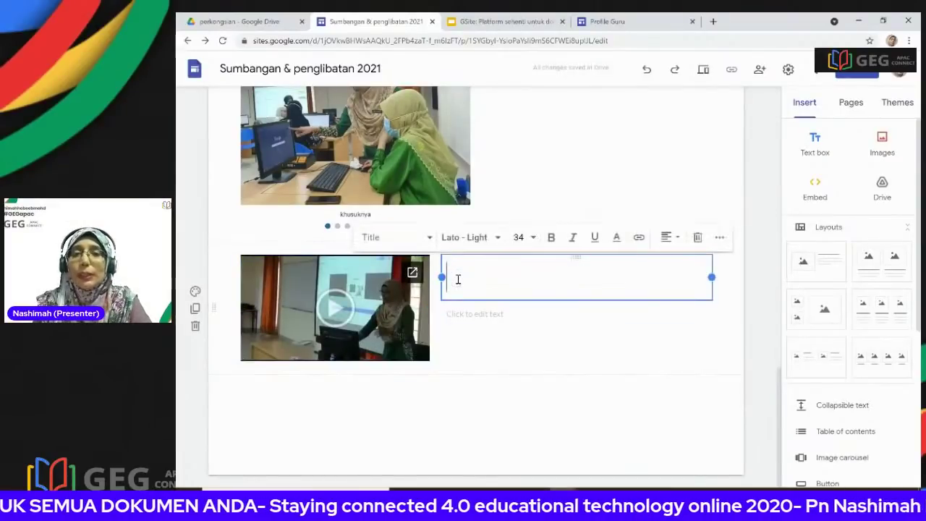
{"action": "type", "text": "Video "}
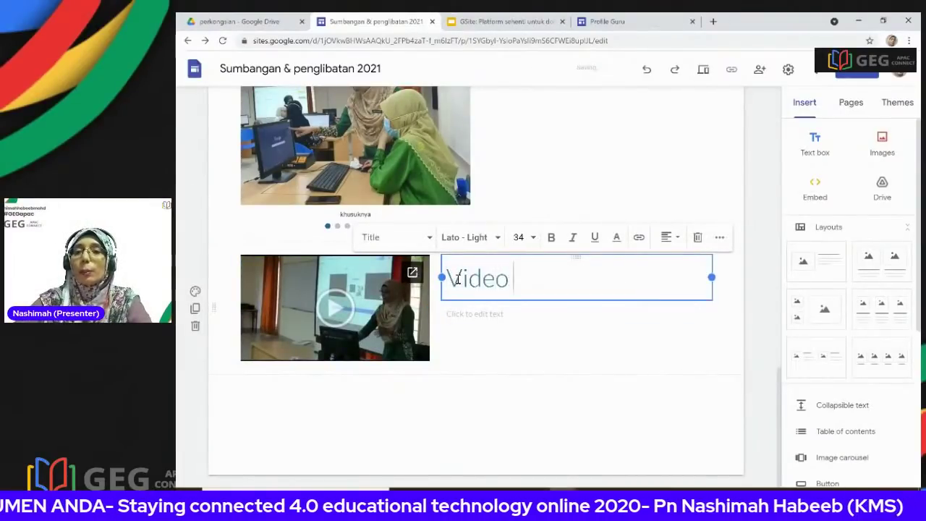
{"action": "type", "text": "pembentangan"}
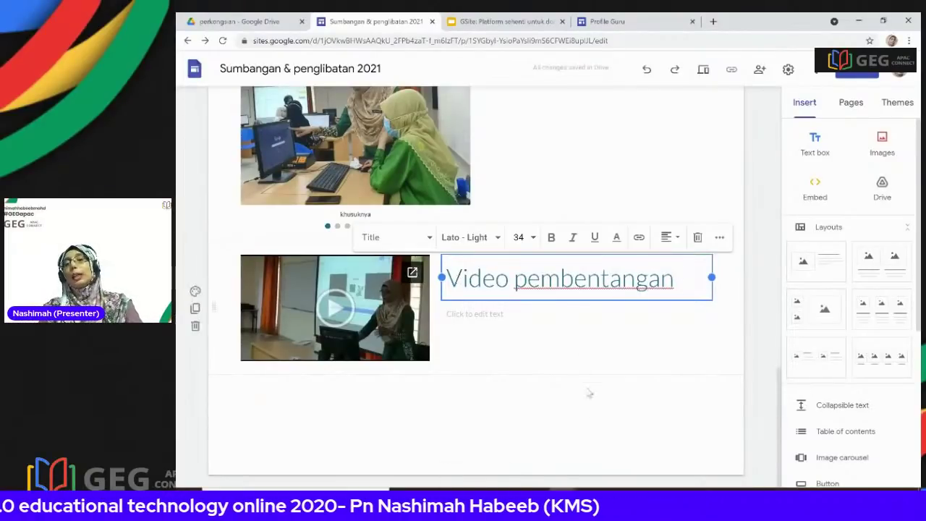
{"action": "left_click", "coordinate": [587, 431]}
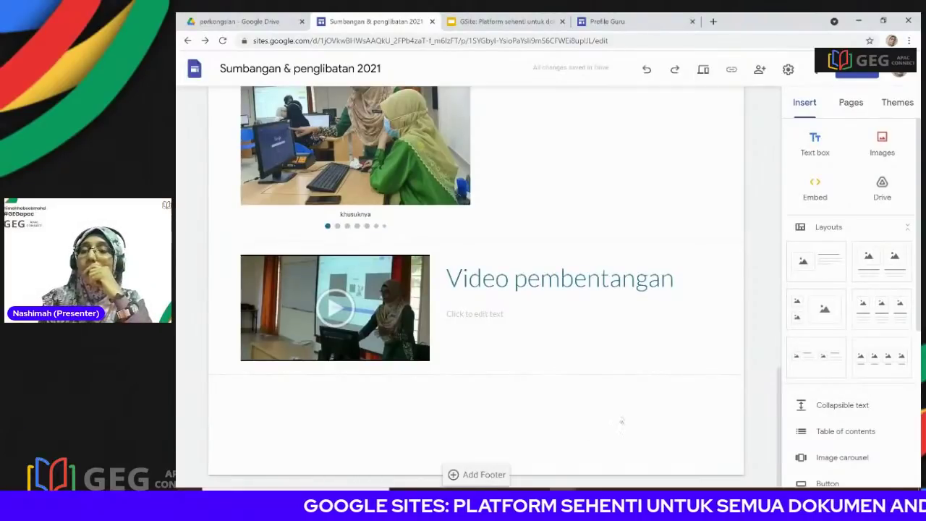
{"action": "scroll", "coordinate": [621, 420], "scroll_direction": "up", "scroll_amount": 5}
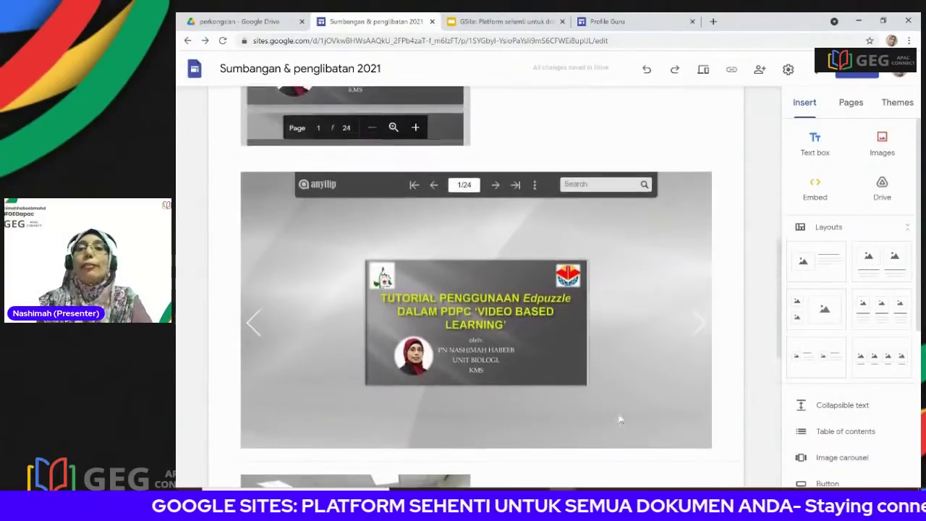
{"action": "scroll", "coordinate": [620, 420], "scroll_direction": "up", "scroll_amount": 5}
{"action": "scroll", "coordinate": [620, 417], "scroll_direction": "down", "scroll_amount": 4}
{"action": "scroll", "coordinate": [621, 414], "scroll_direction": "down", "scroll_amount": 5}
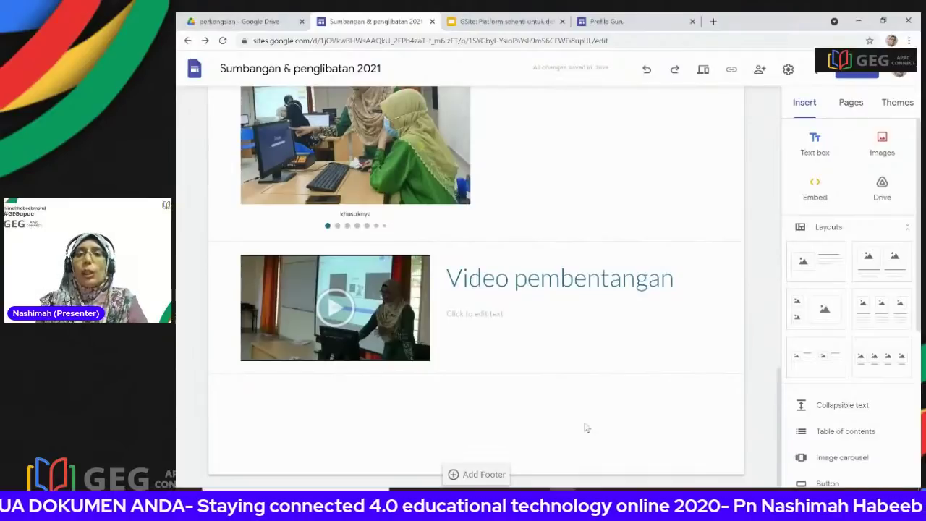
{"action": "scroll", "coordinate": [676, 318], "scroll_direction": "up", "scroll_amount": 10}
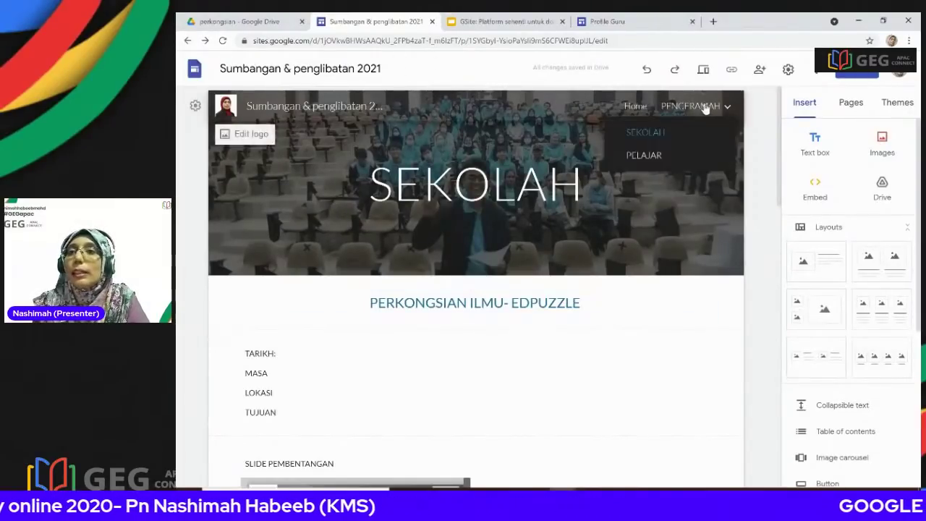
{"action": "mouse_move", "coordinate": [718, 114]}
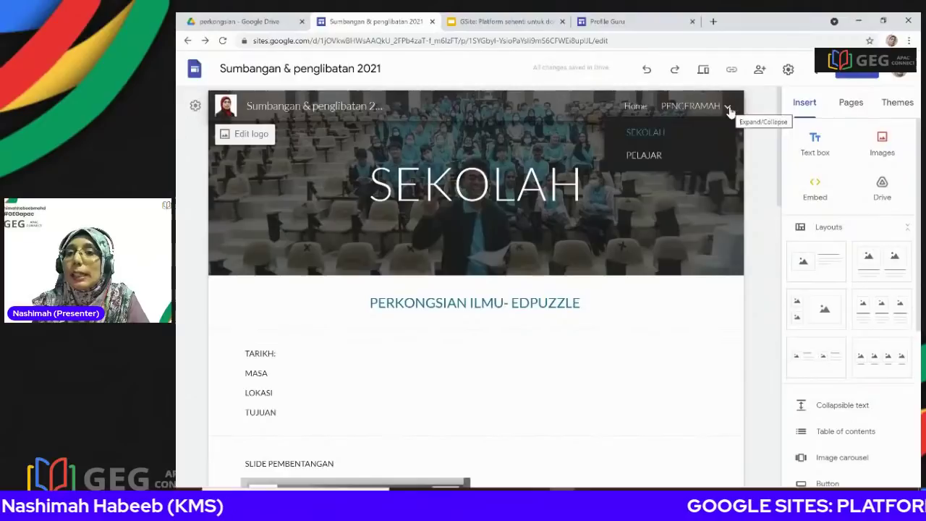
- Add a new top-level page named "Sumbangan & inovasi" to the site
{"action": "left_click", "coordinate": [852, 102]}
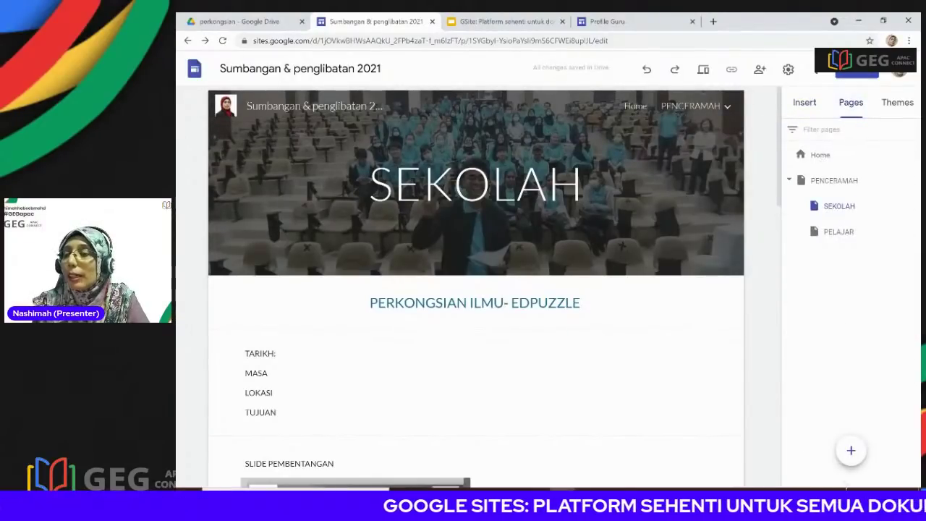
{"action": "left_click", "coordinate": [913, 156]}
{"action": "left_click", "coordinate": [851, 451]}
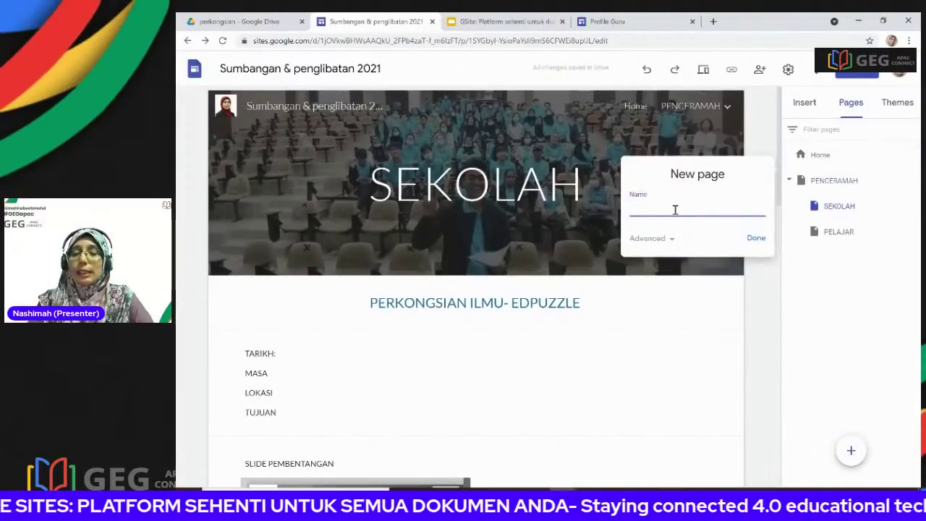
{"action": "type", "text": "Sumbangan & inov"}
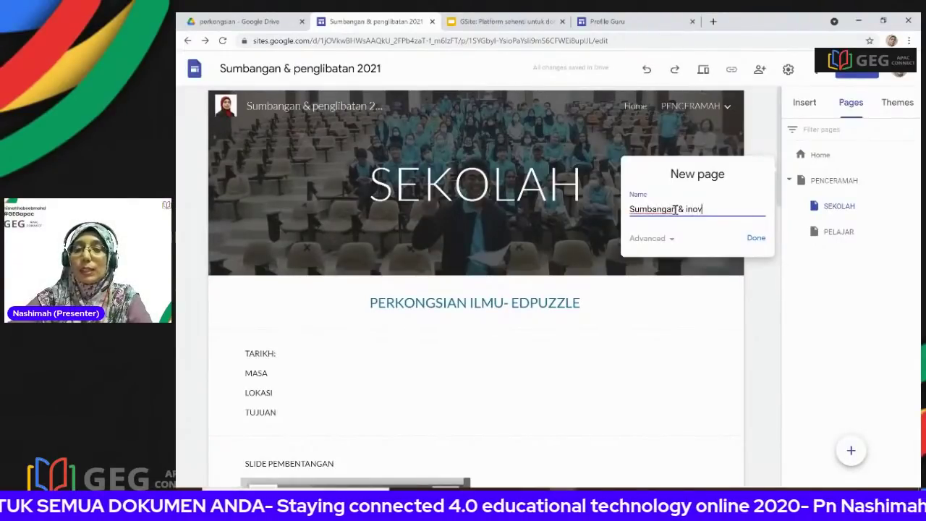
{"action": "type", "text": "asi"}
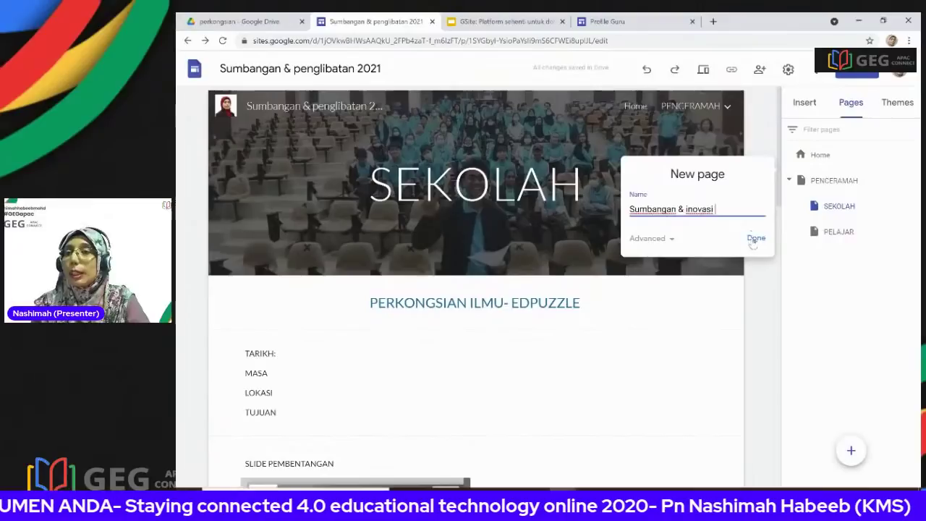
{"action": "left_click", "coordinate": [755, 241]}
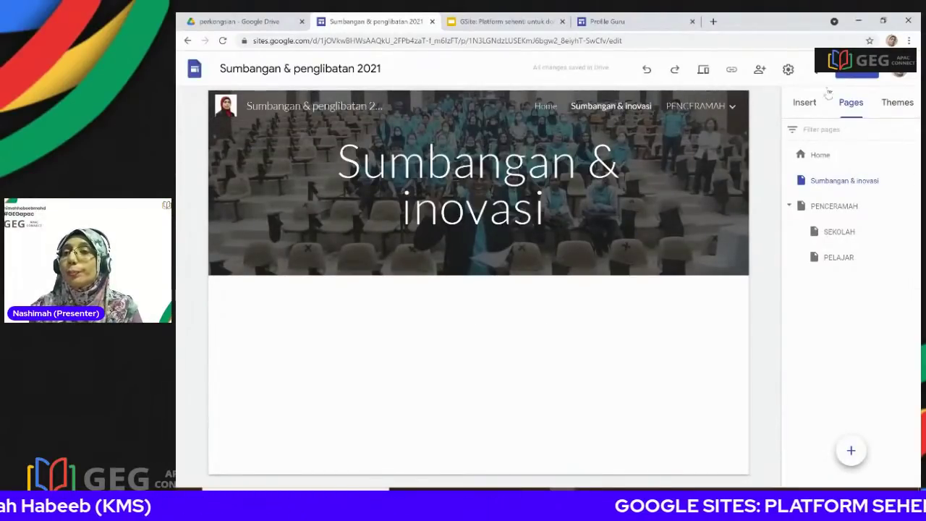
- Add a text box reading "PLC" below the page banner, centre it and apply the Heading style
{"action": "left_click", "coordinate": [809, 103]}
{"action": "left_click", "coordinate": [815, 143]}
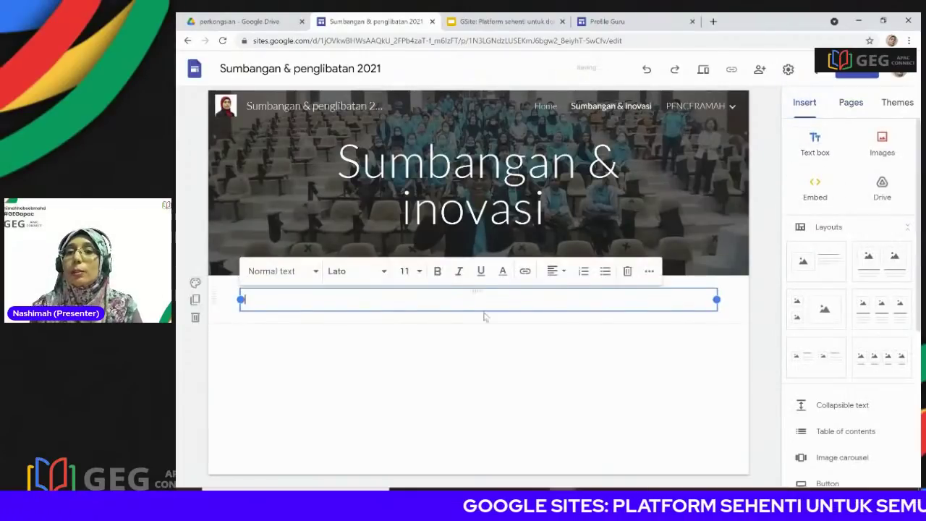
{"action": "type", "text": "Pl"}
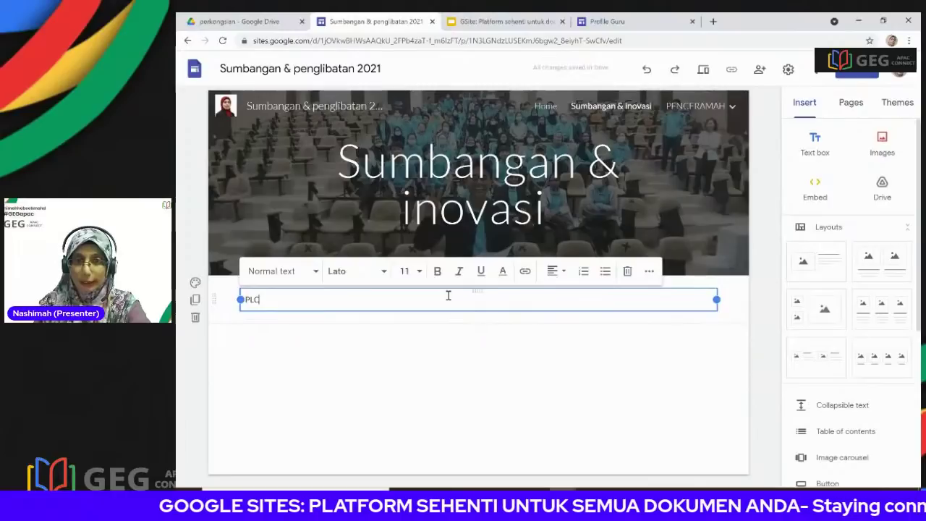
{"action": "left_click_drag", "start_coordinate": [267, 301], "coordinate": [242, 299]}
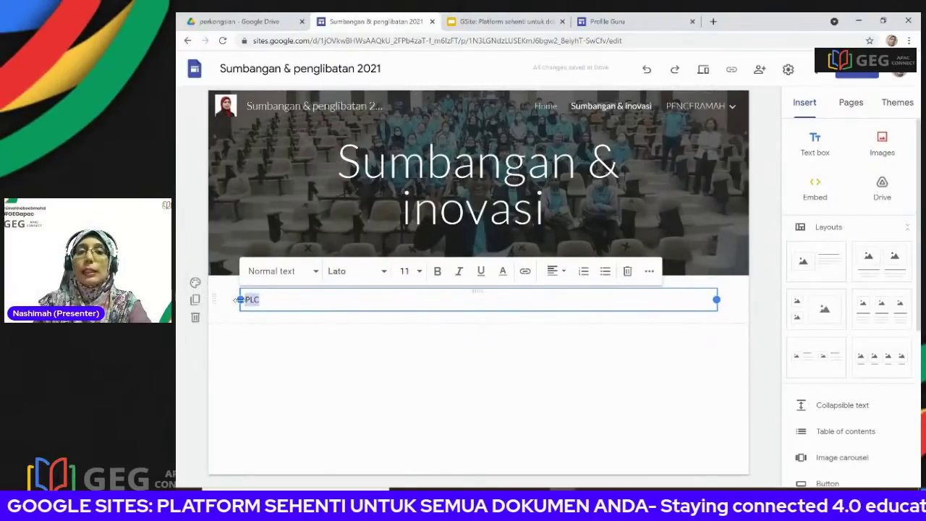
{"action": "left_click", "coordinate": [553, 271]}
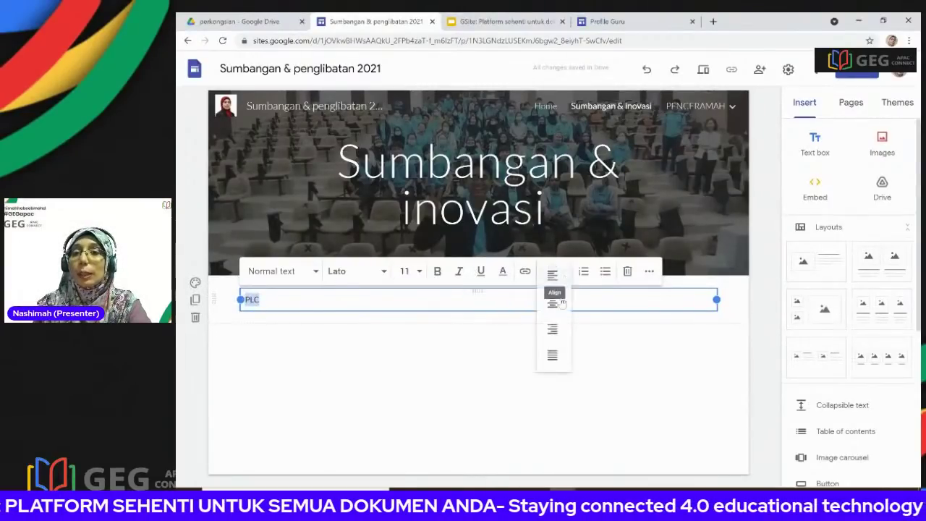
{"action": "left_click", "coordinate": [552, 300]}
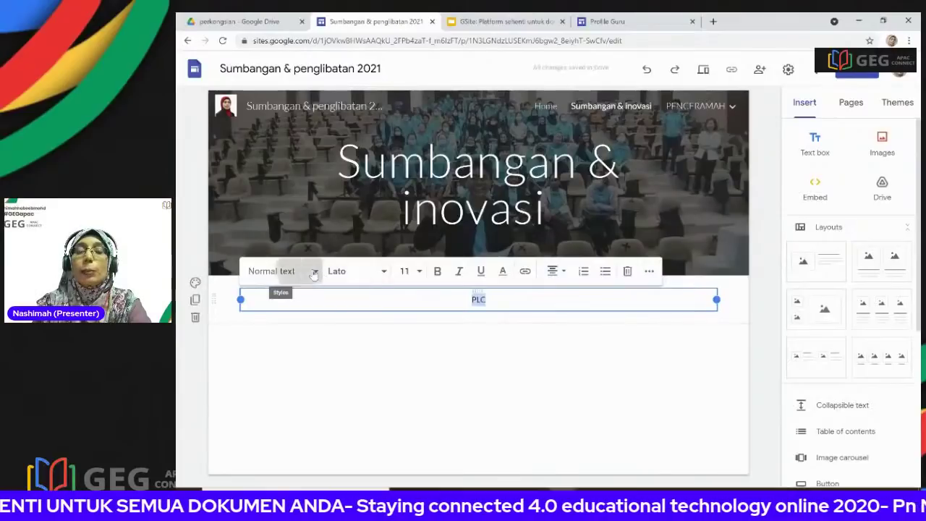
{"action": "left_click", "coordinate": [313, 270]}
{"action": "left_click", "coordinate": [267, 330]}
- Extend the PLC heading to read "PLC: Laporan Teacher Sahring Session"
{"action": "left_click", "coordinate": [502, 309]}
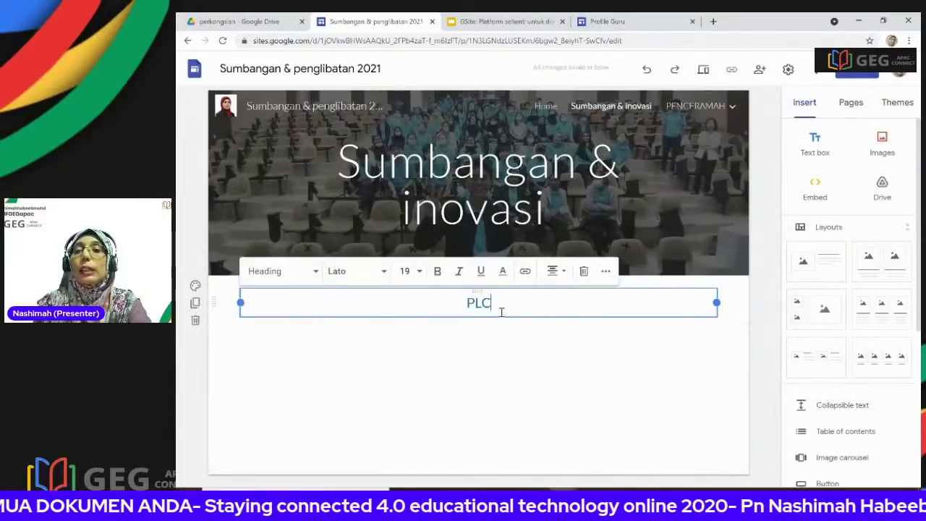
{"action": "type", "text": ": L"}
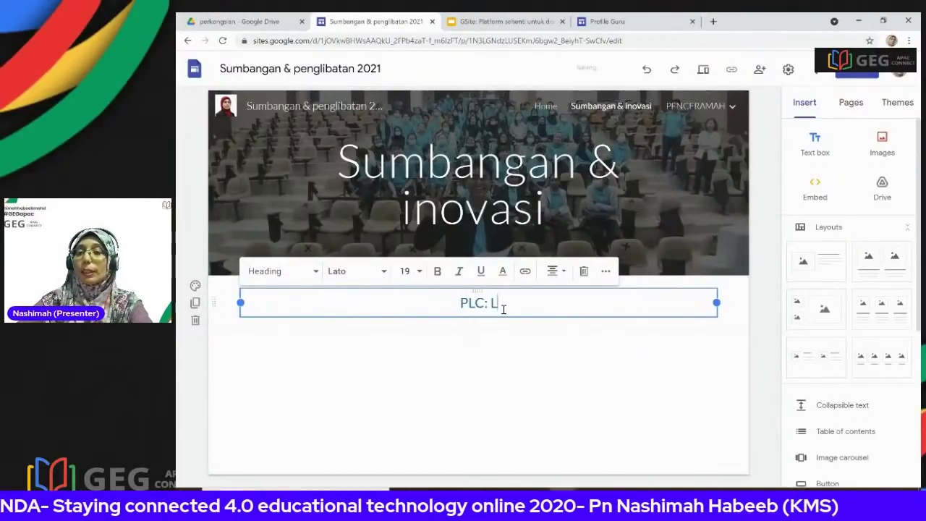
{"action": "type", "text": "aporan T"}
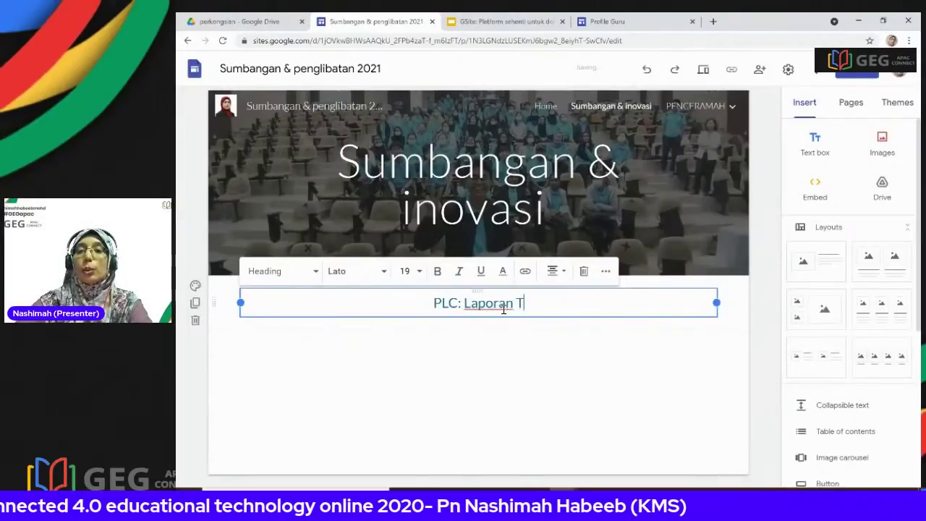
{"action": "type", "text": "eacher"}
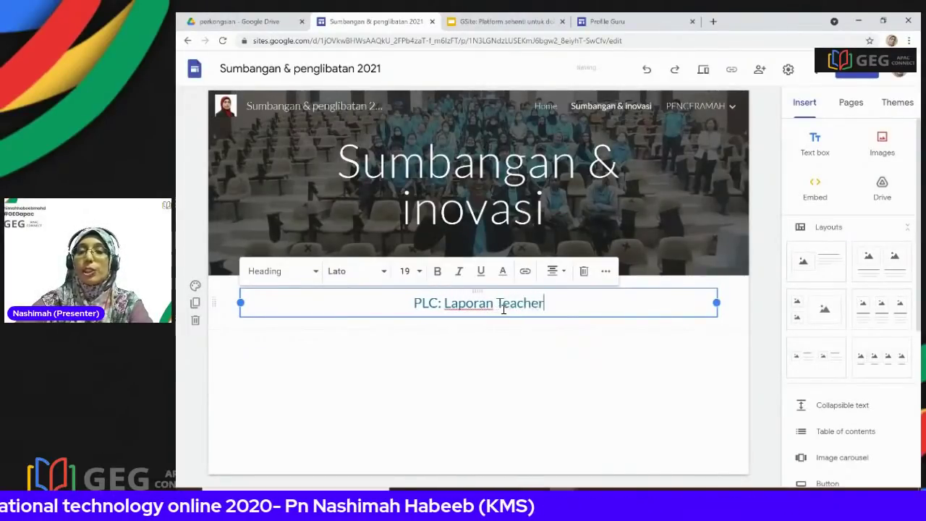
{"action": "type", "text": " Sahring "}
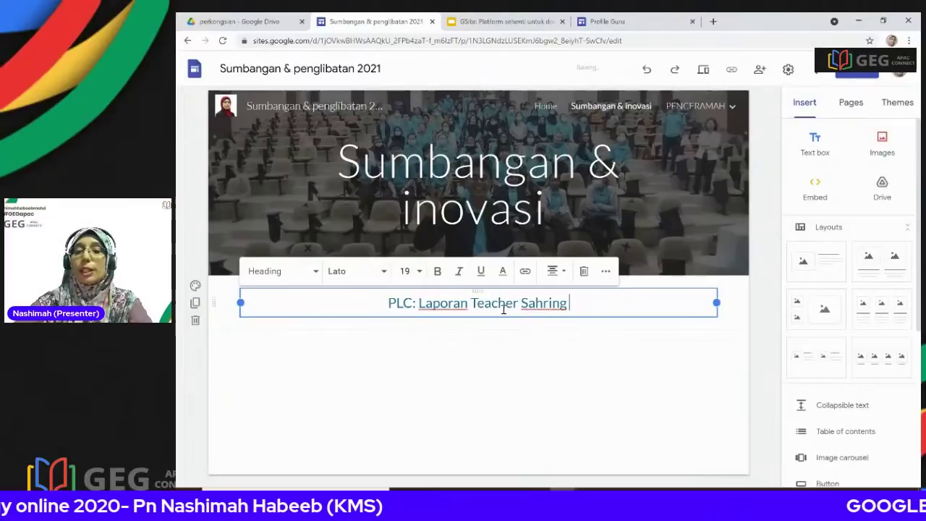
{"action": "type", "text": "Session"}
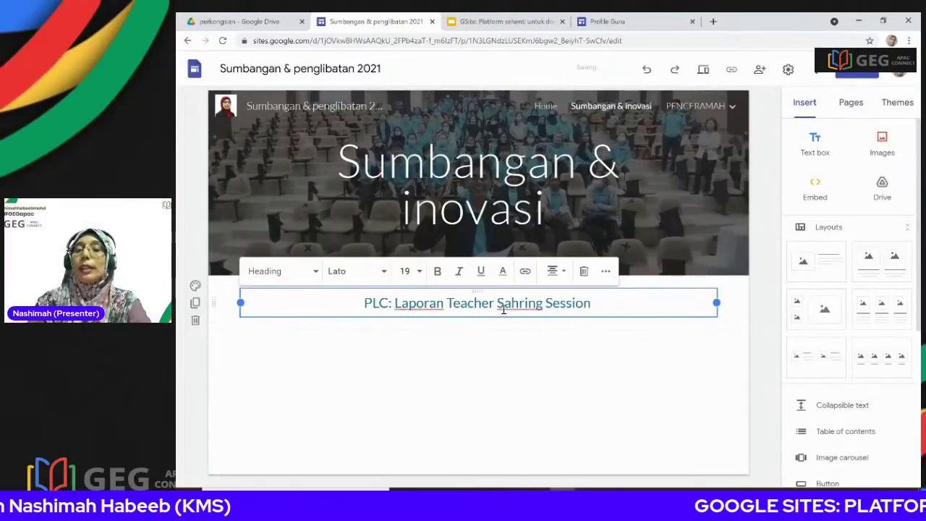
{"action": "left_click", "coordinate": [526, 382]}
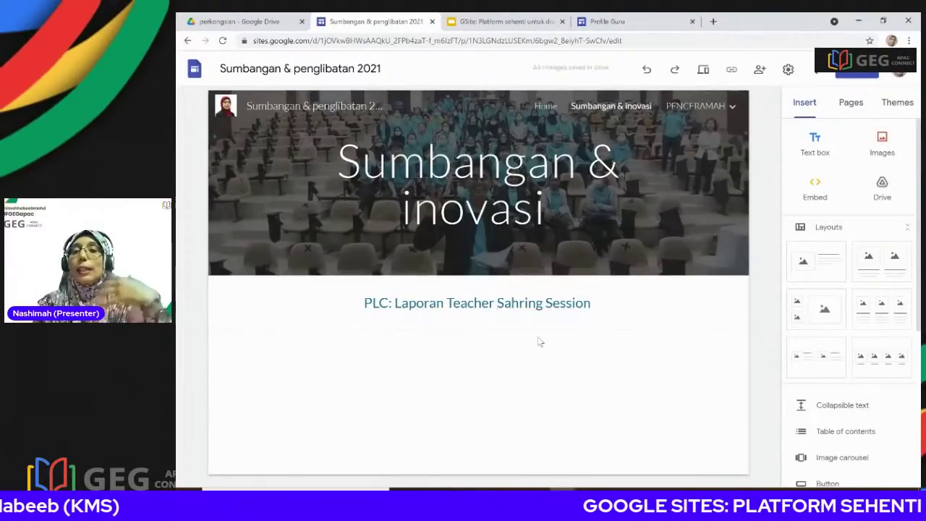
- Correct the misspelled word in the PLC heading so it reads "PLC: Laporan Teacher Sharing Session"
{"action": "left_click", "coordinate": [515, 304]}
{"action": "key", "text": "BackSpace"}
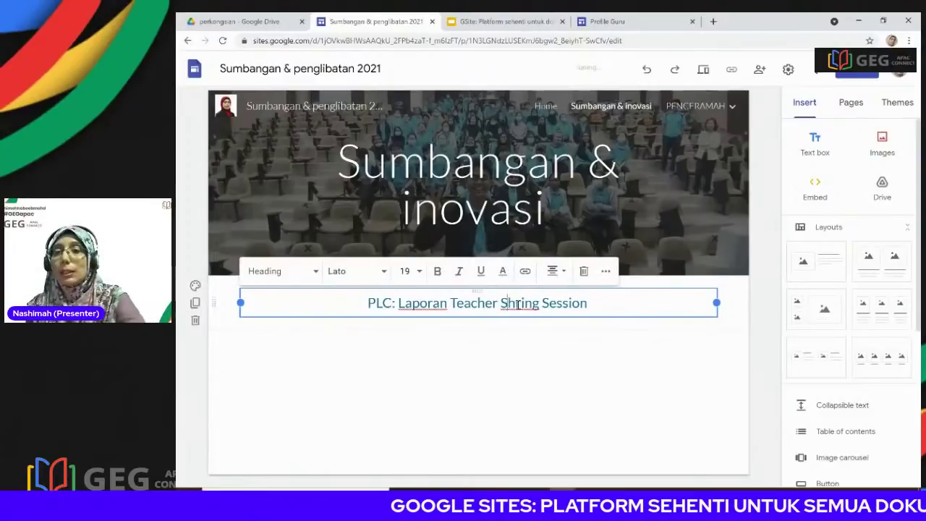
{"action": "type", "text": "a"}
{"action": "left_click", "coordinate": [508, 366]}
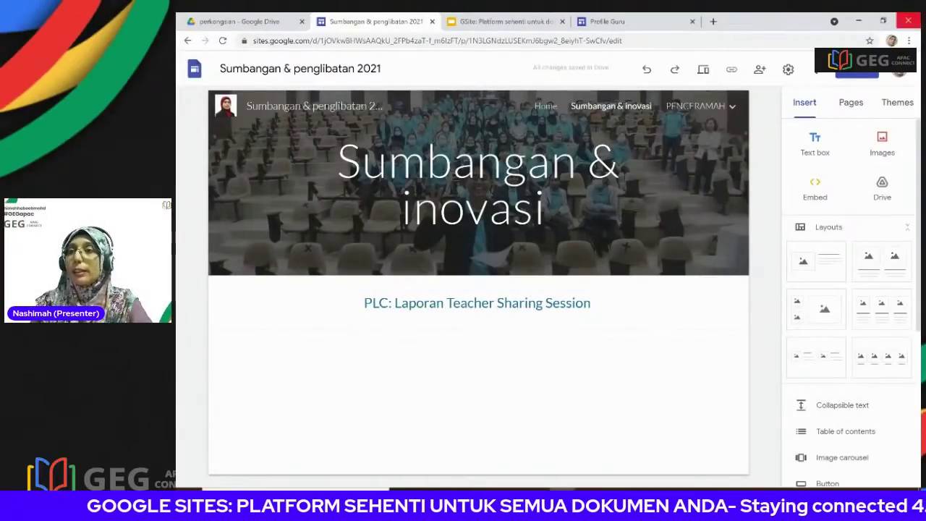
- Open the Abtrak PLC document from the perkongsian Drive folder and copy its text from the title through the Kata kunci paragraph
{"action": "left_click", "coordinate": [282, 21]}
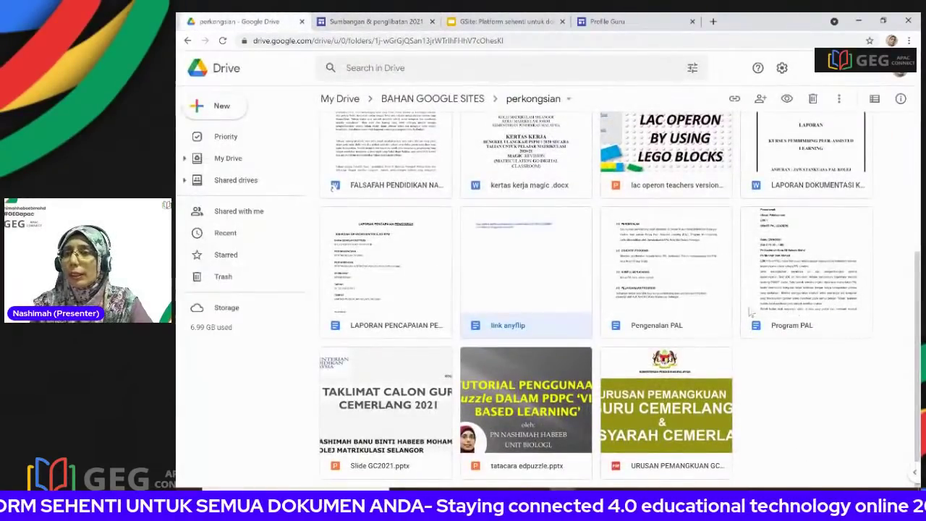
{"action": "scroll", "coordinate": [709, 310], "scroll_direction": "up", "scroll_amount": 3}
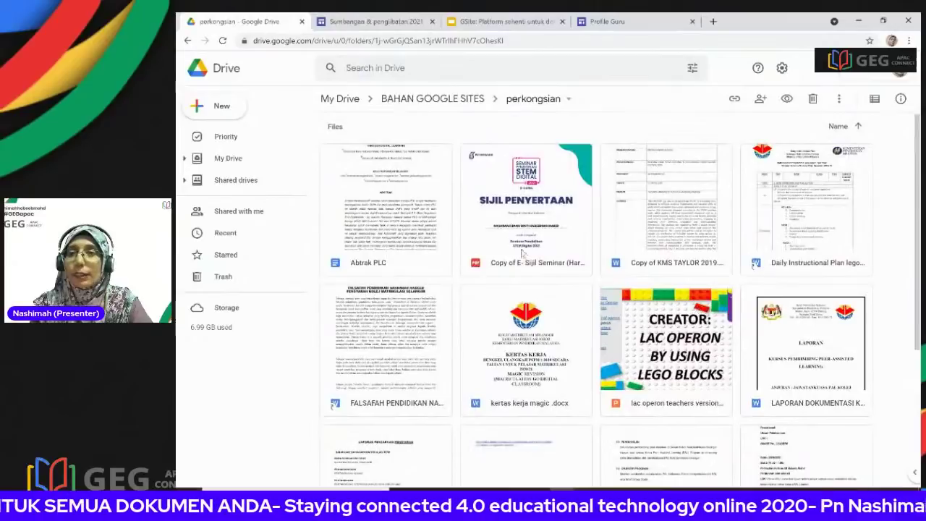
{"action": "double_click", "coordinate": [370, 218]}
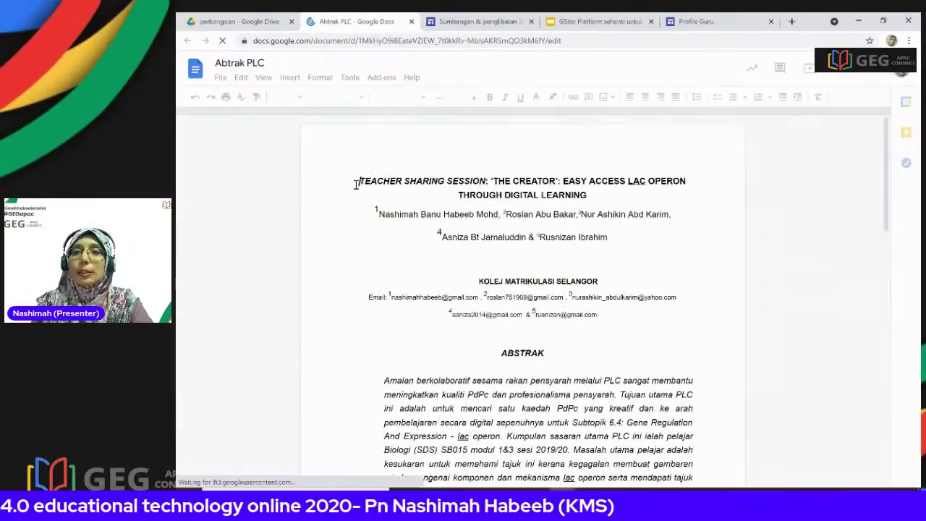
{"action": "left_click_drag", "start_coordinate": [662, 350], "coordinate": [359, 181]}
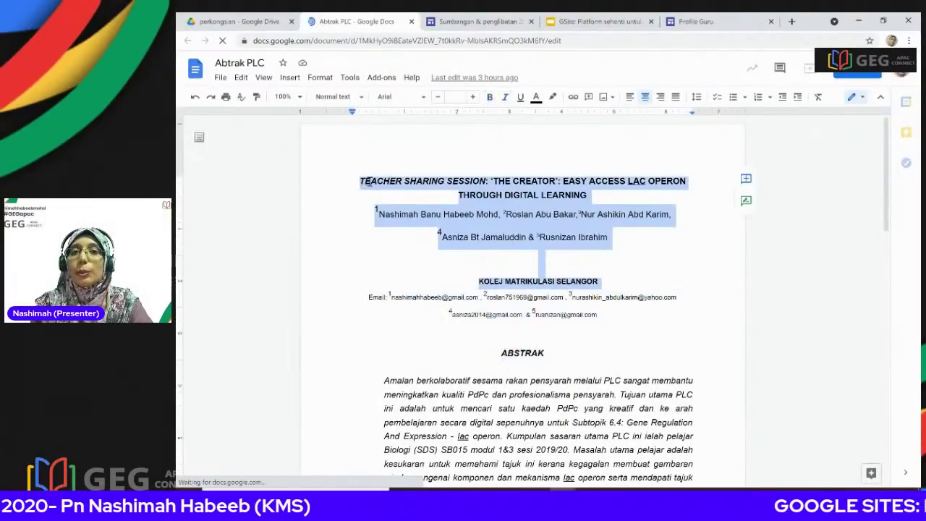
{"action": "left_click", "coordinate": [297, 207]}
{"action": "left_click_drag", "start_coordinate": [364, 182], "coordinate": [669, 257]}
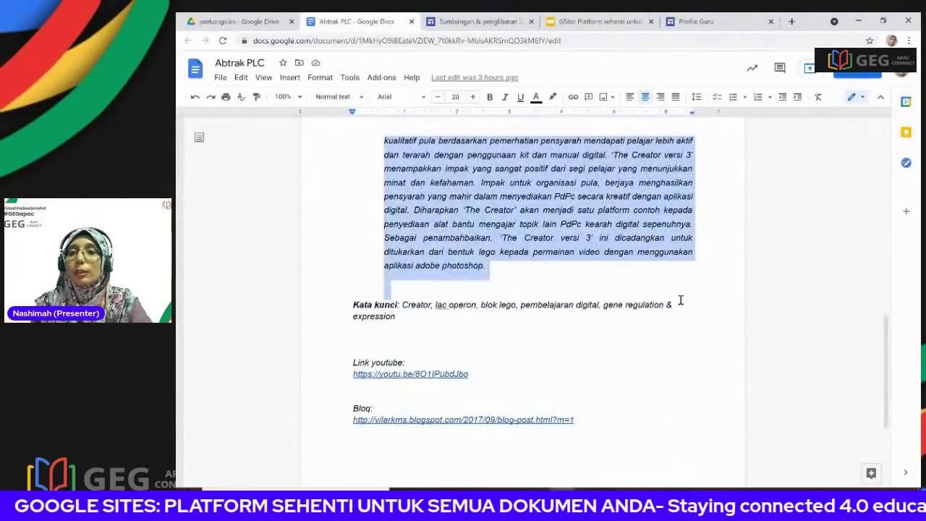
{"action": "left_click_drag", "start_coordinate": [681, 297], "coordinate": [681, 321]}
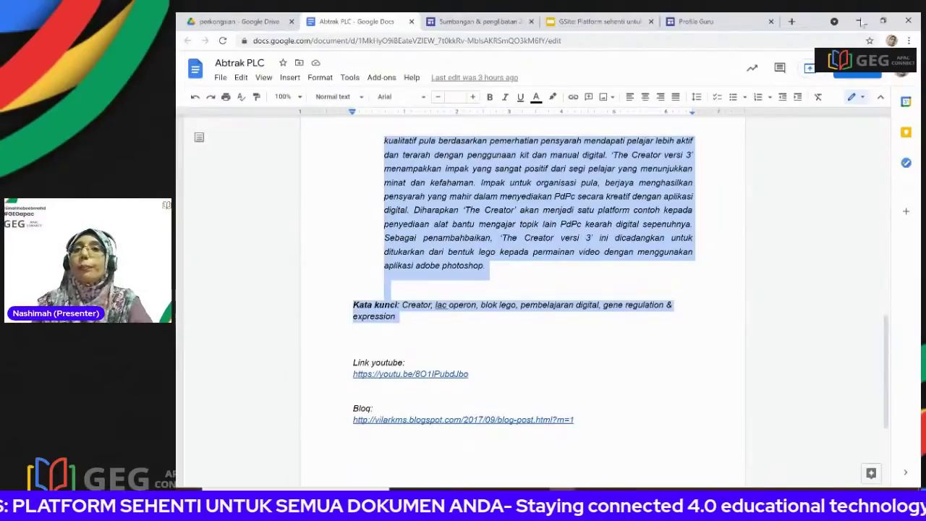
- Add a new text box below the PLC heading on the Sumbangan & inovasi page and paste the copied abstract into it
{"action": "left_click", "coordinate": [478, 21]}
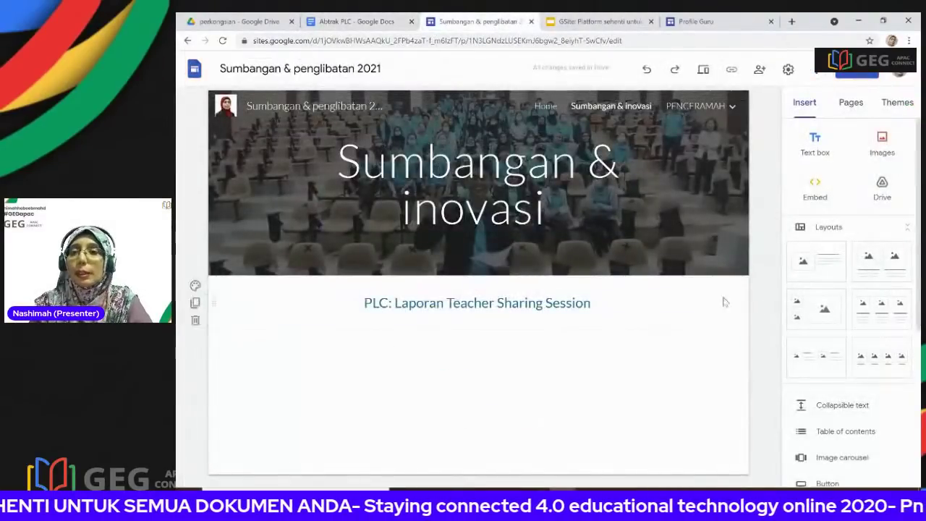
{"action": "left_click", "coordinate": [815, 144]}
{"action": "right_click", "coordinate": [296, 354]}
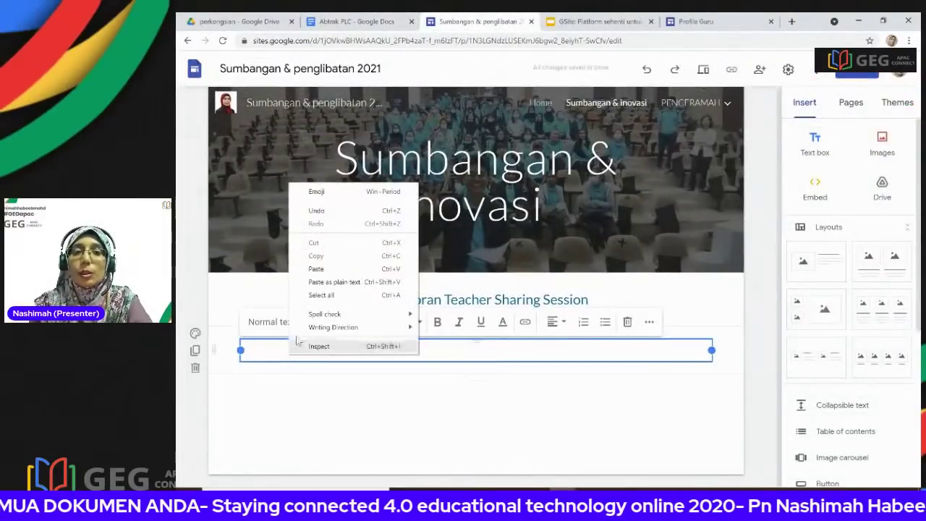
{"action": "left_click", "coordinate": [316, 269]}
{"action": "scroll", "coordinate": [510, 224], "scroll_direction": "down", "scroll_amount": 3}
{"action": "scroll", "coordinate": [521, 304], "scroll_direction": "down", "scroll_amount": 2}
{"action": "left_click", "coordinate": [650, 424]}
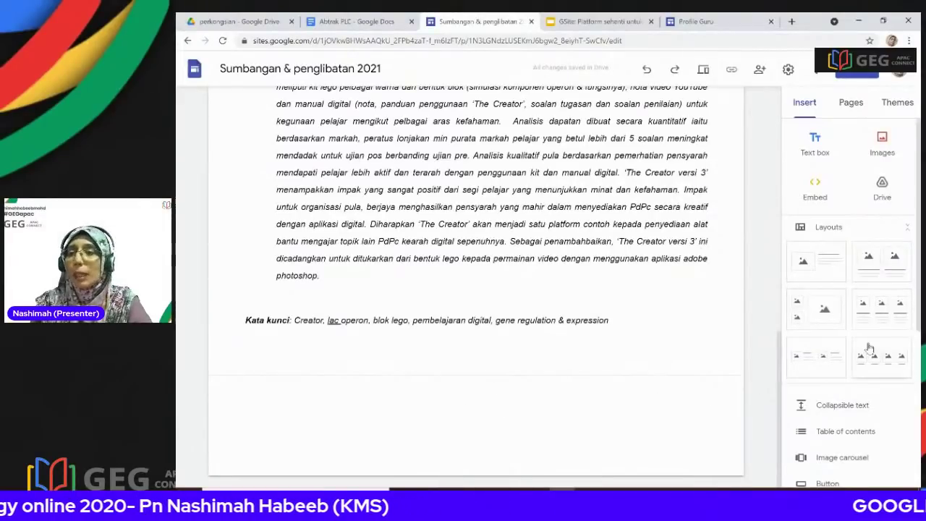
- Start inserting a YouTube video on the site page and copy the link under "Link youtube" in the Abtrak PLC document
{"action": "scroll", "coordinate": [864, 349], "scroll_direction": "down", "scroll_amount": 3}
{"action": "scroll", "coordinate": [845, 410], "scroll_direction": "down", "scroll_amount": 2}
{"action": "left_click", "coordinate": [830, 291]}
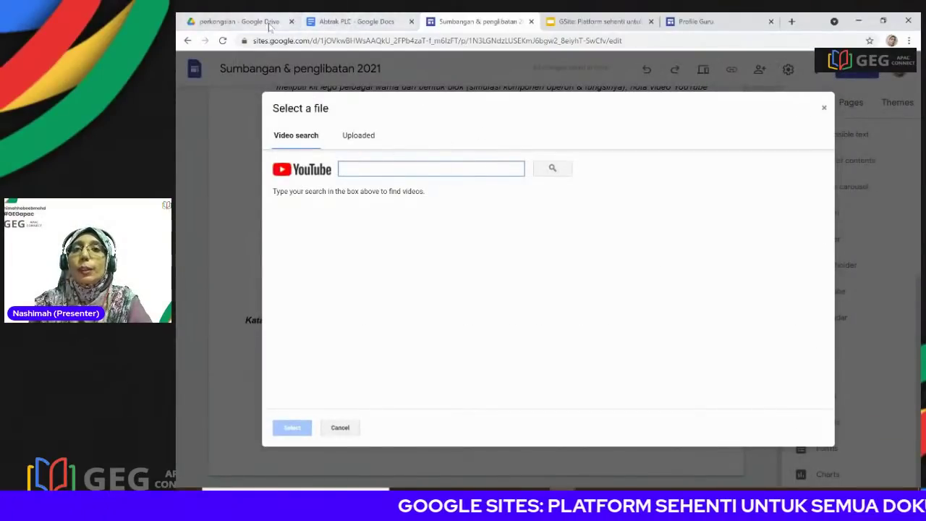
{"action": "left_click", "coordinate": [356, 21]}
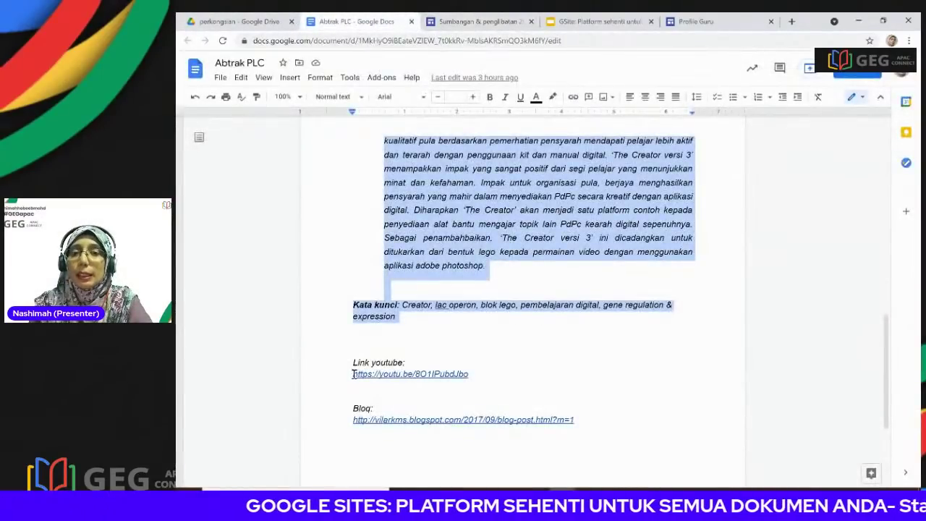
{"action": "left_click", "coordinate": [476, 377]}
{"action": "double_click", "coordinate": [474, 375]}
{"action": "key", "text": "ctrl+c"}
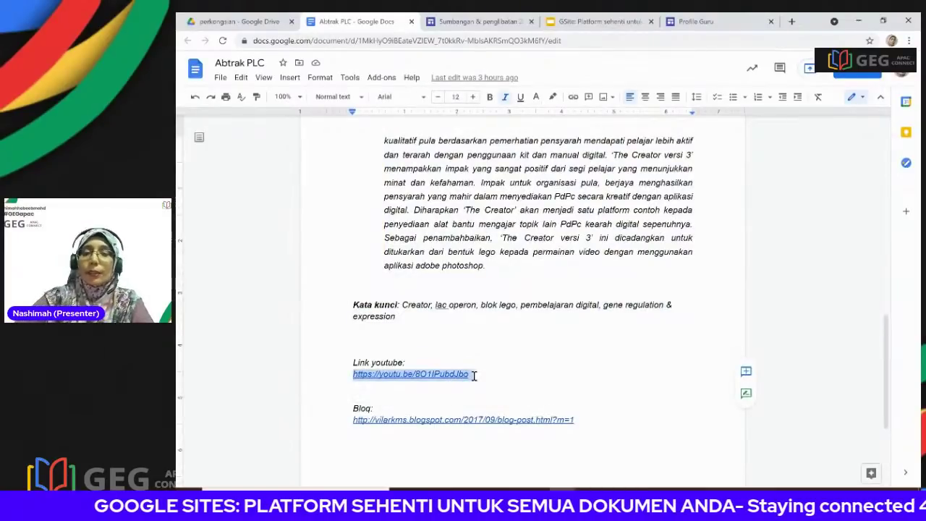
- Search for the copied YouTube link in the video picker and insert the LAC OPERON video below the abstract
{"action": "left_click", "coordinate": [477, 21]}
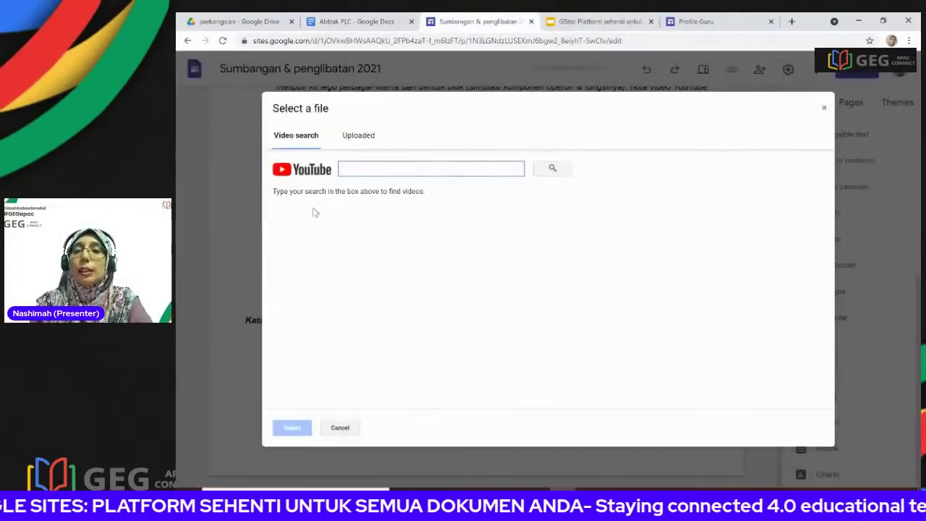
{"action": "right_click", "coordinate": [365, 174]}
{"action": "left_click", "coordinate": [390, 265]}
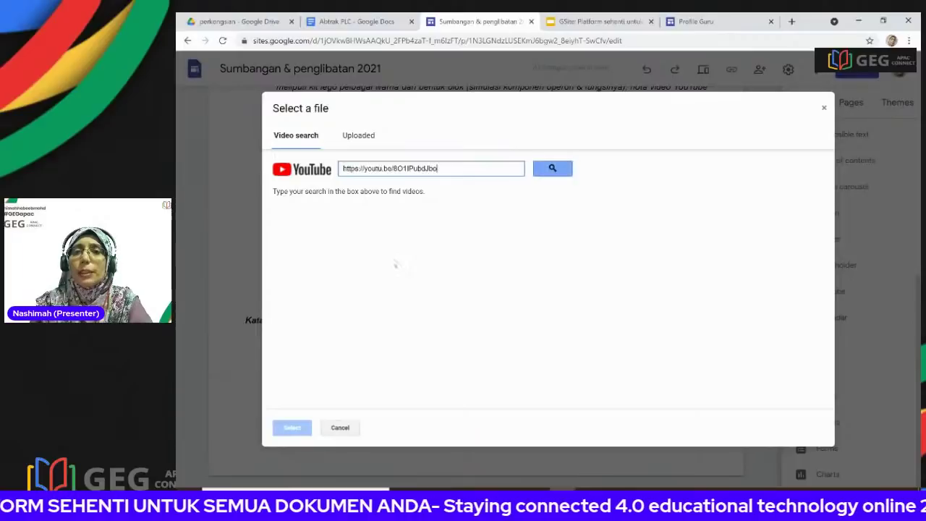
{"action": "left_click", "coordinate": [541, 174]}
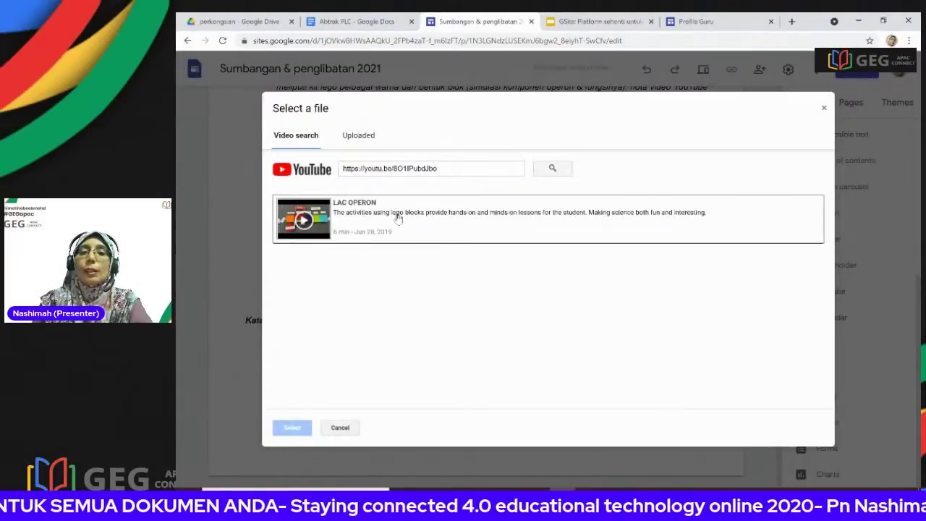
{"action": "left_click", "coordinate": [396, 219]}
{"action": "left_click", "coordinate": [292, 427]}
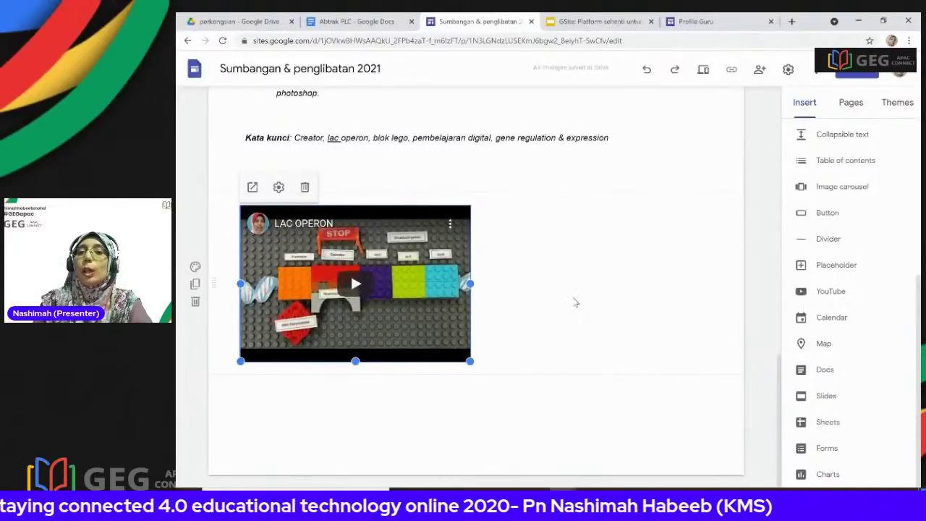
{"action": "left_click", "coordinate": [826, 370]}
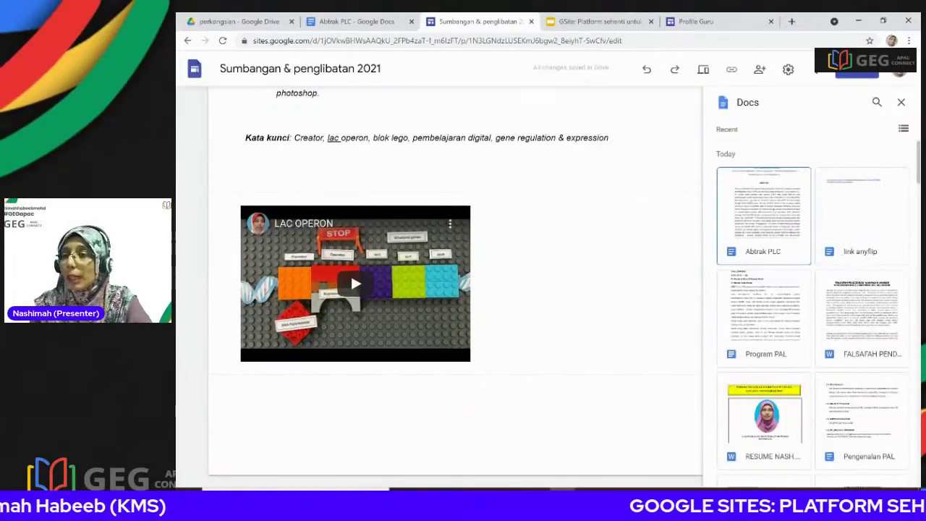
{"action": "scroll", "coordinate": [855, 290], "scroll_direction": "down", "scroll_amount": 2}
{"action": "scroll", "coordinate": [852, 290], "scroll_direction": "down", "scroll_amount": 5}
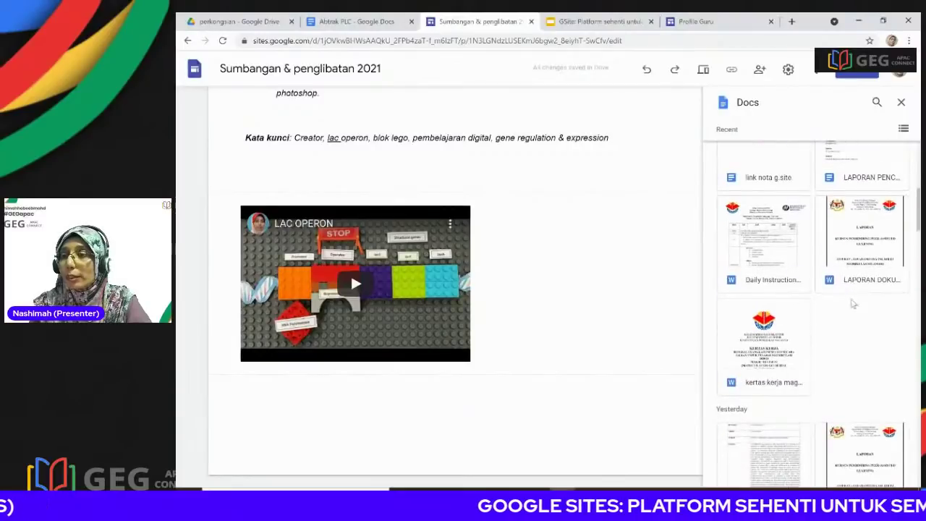
{"action": "scroll", "coordinate": [853, 306], "scroll_direction": "down", "scroll_amount": 8}
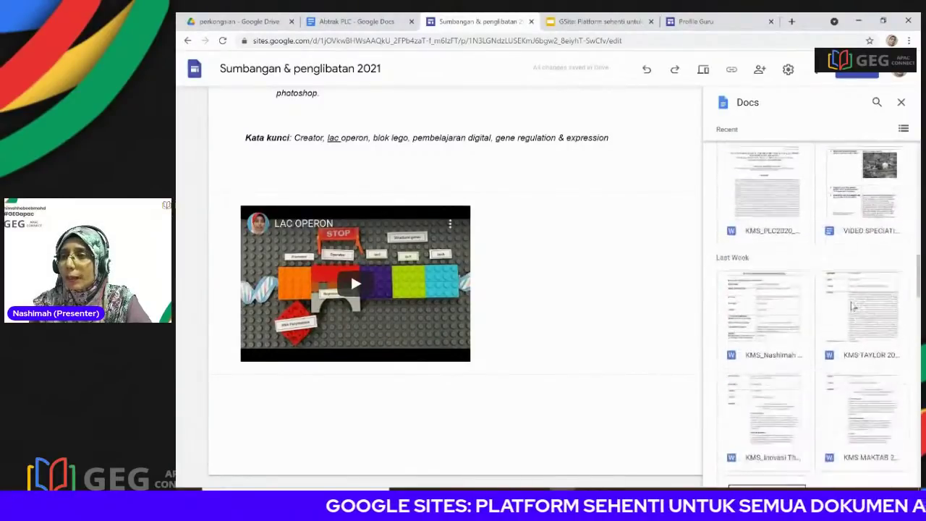
{"action": "scroll", "coordinate": [852, 306], "scroll_direction": "up", "scroll_amount": 8}
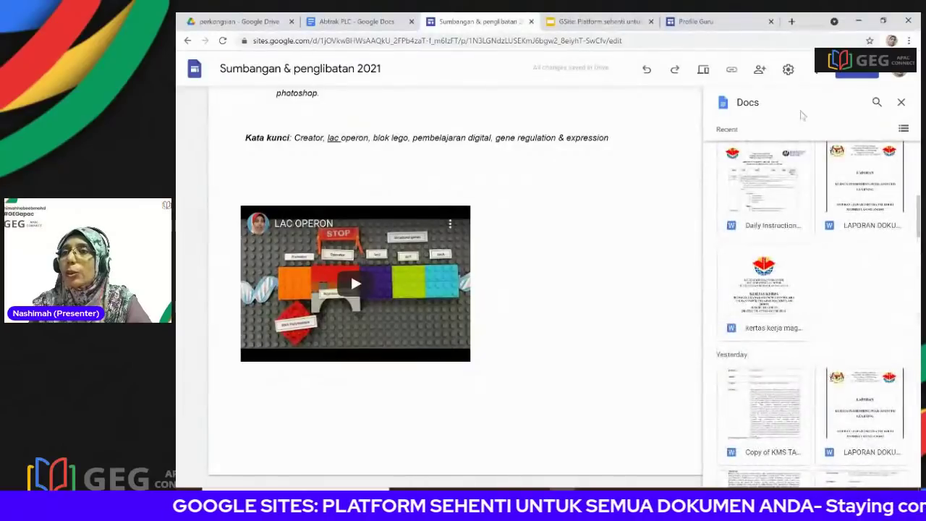
{"action": "scroll", "coordinate": [807, 192], "scroll_direction": "up", "scroll_amount": 6}
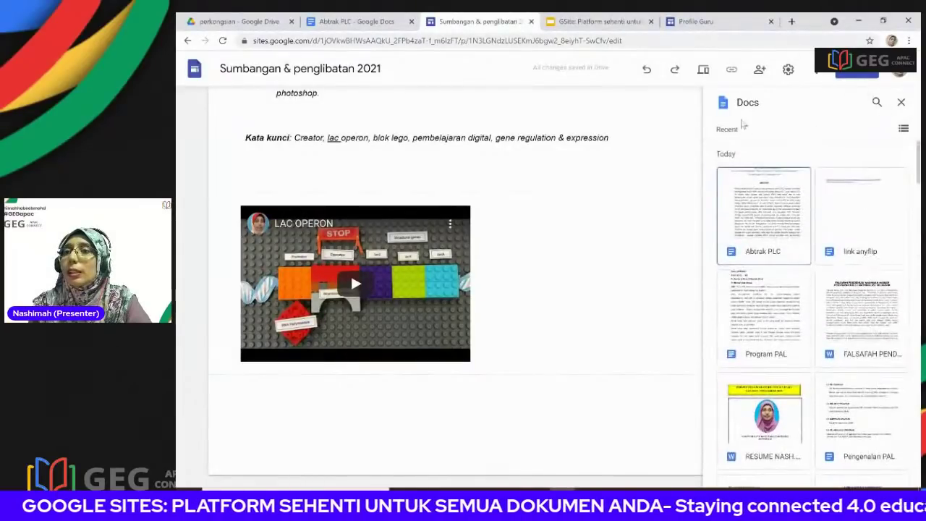
{"action": "left_click", "coordinate": [901, 104]}
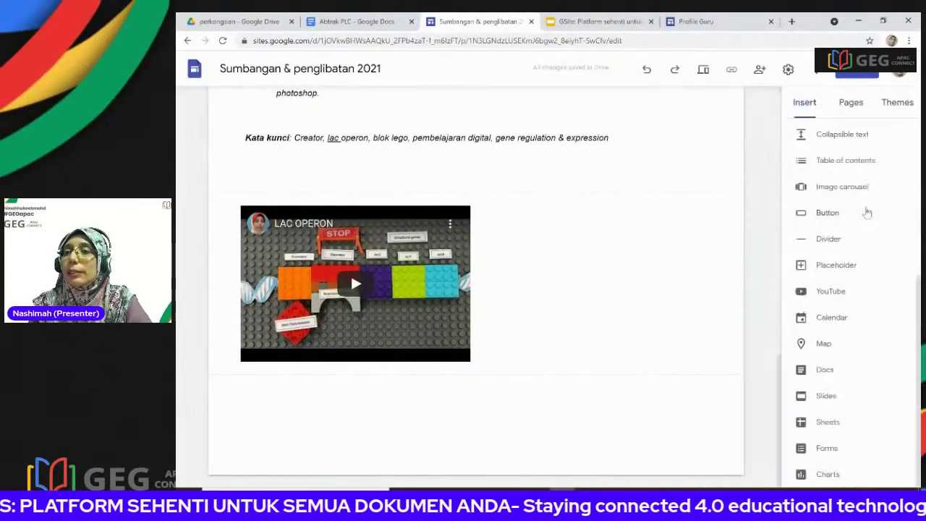
- Insert the Daily Instructional Plan document from Drive's Shared with me files below the video and add a divider under it
{"action": "scroll", "coordinate": [869, 201], "scroll_direction": "up", "scroll_amount": 5}
{"action": "left_click", "coordinate": [883, 194]}
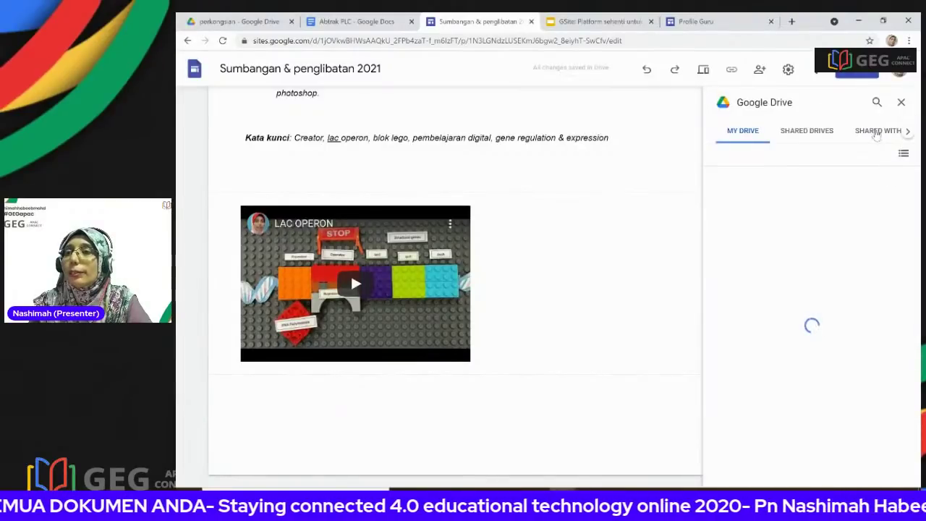
{"action": "left_click", "coordinate": [876, 133]}
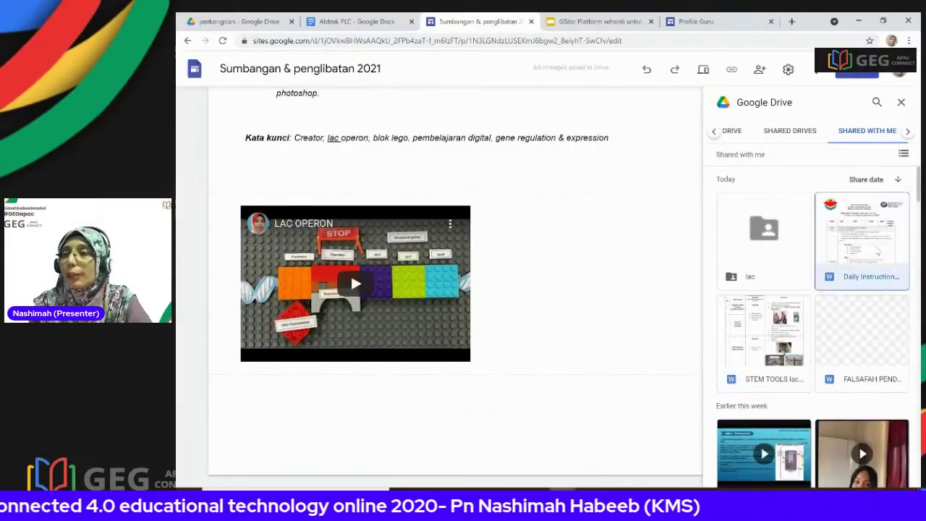
{"action": "left_click", "coordinate": [893, 474]}
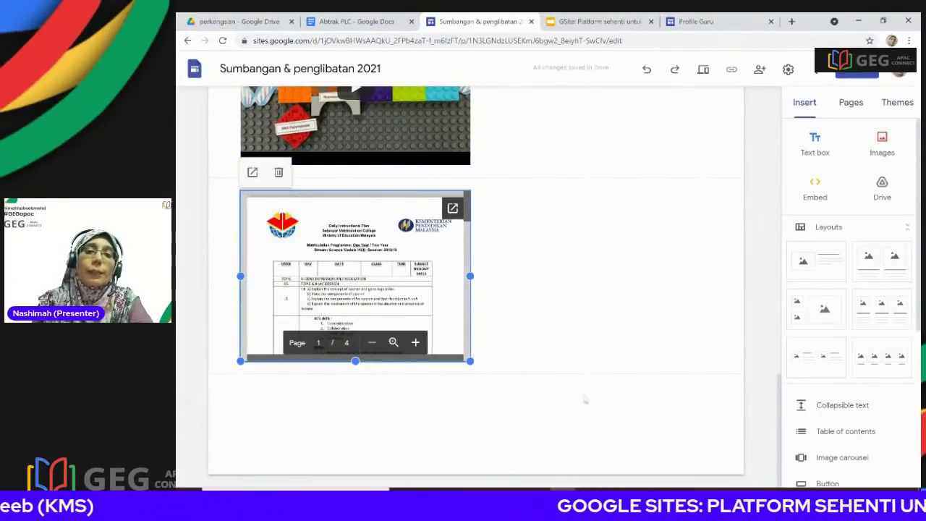
{"action": "scroll", "coordinate": [854, 413], "scroll_direction": "down", "scroll_amount": 3}
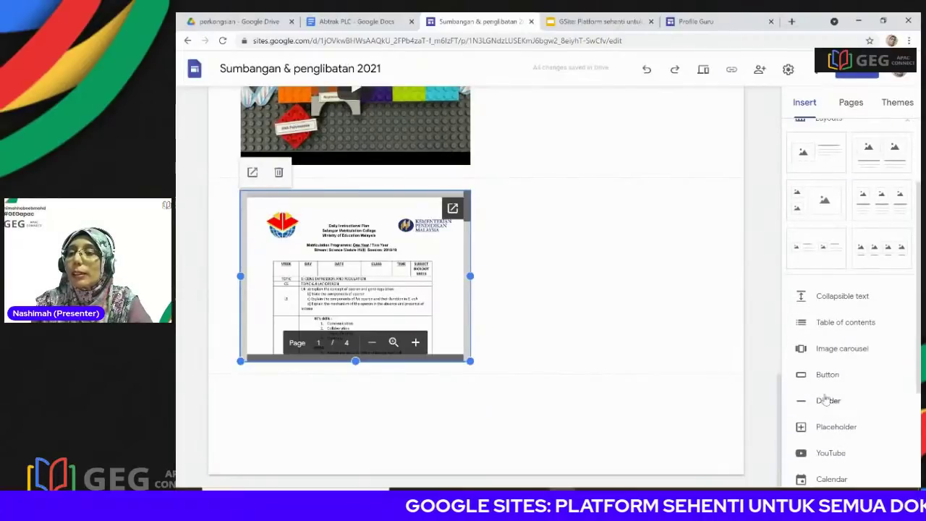
{"action": "left_click", "coordinate": [828, 401]}
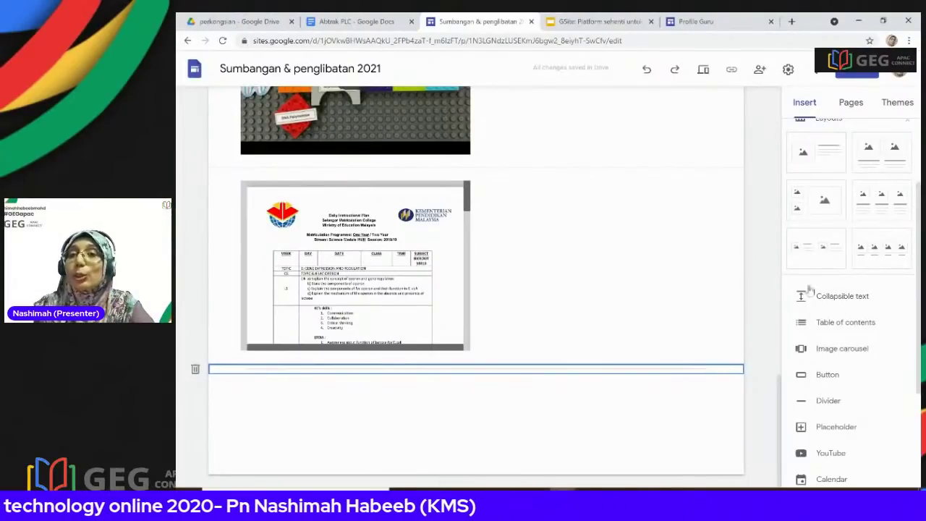
{"action": "scroll", "coordinate": [789, 297], "scroll_direction": "up", "scroll_amount": 3}
{"action": "left_click", "coordinate": [883, 148]}
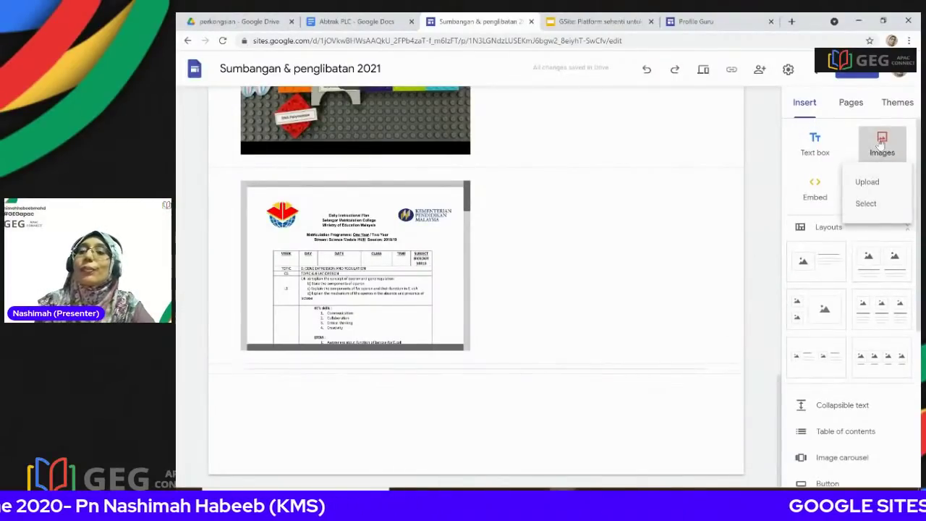
{"action": "left_click", "coordinate": [870, 205]}
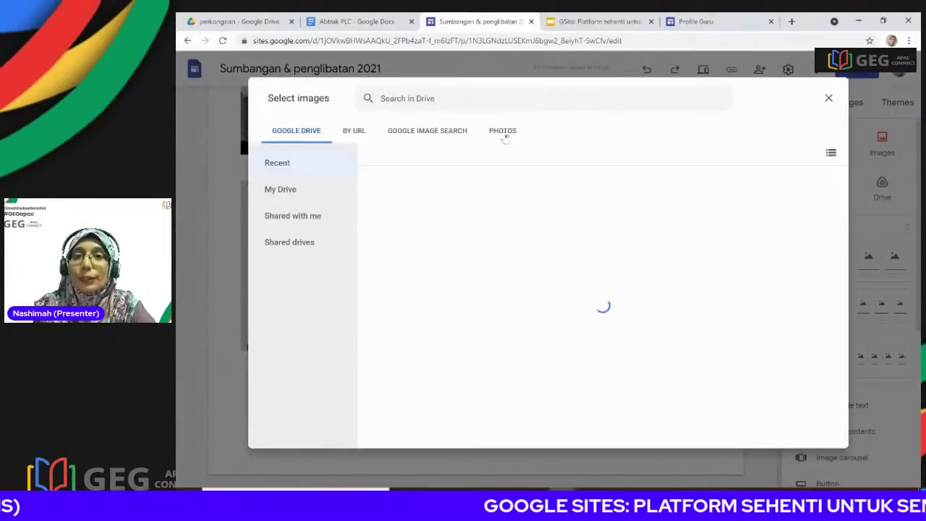
{"action": "left_click", "coordinate": [280, 194]}
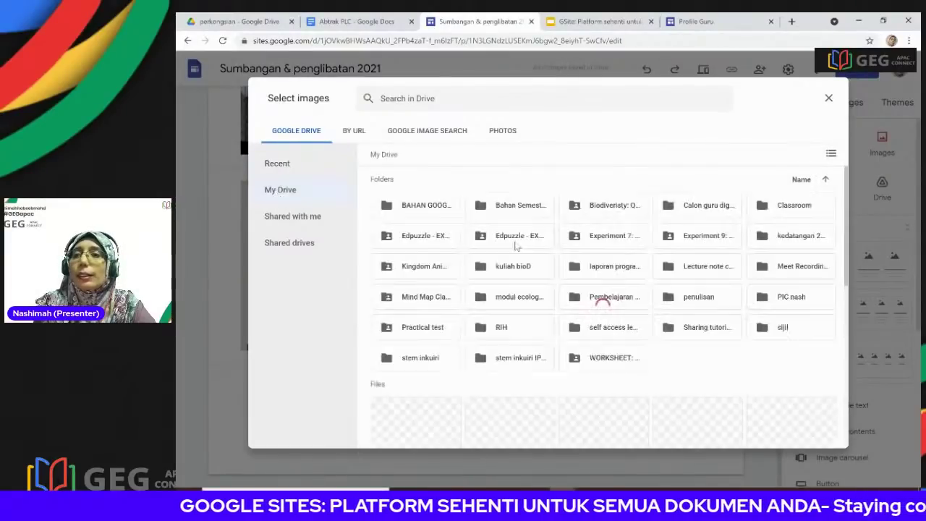
{"action": "double_click", "coordinate": [449, 212]}
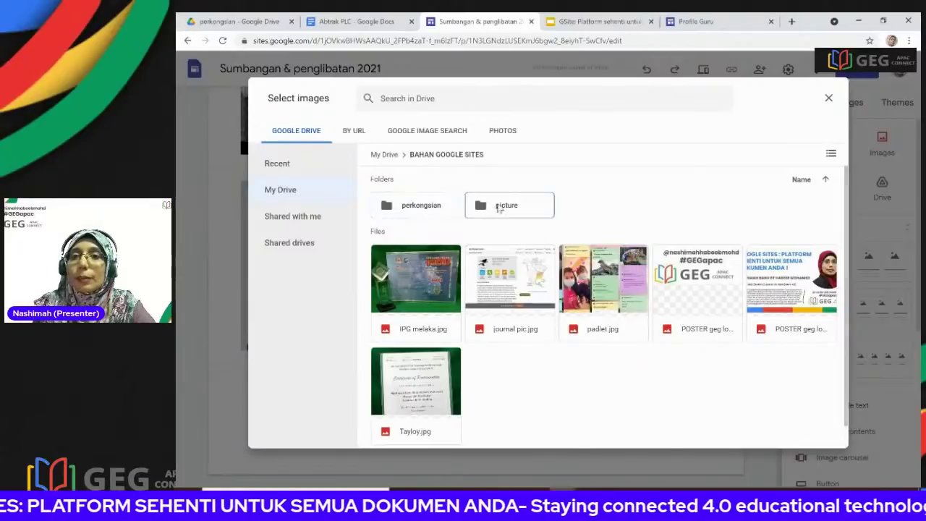
{"action": "double_click", "coordinate": [498, 208]}
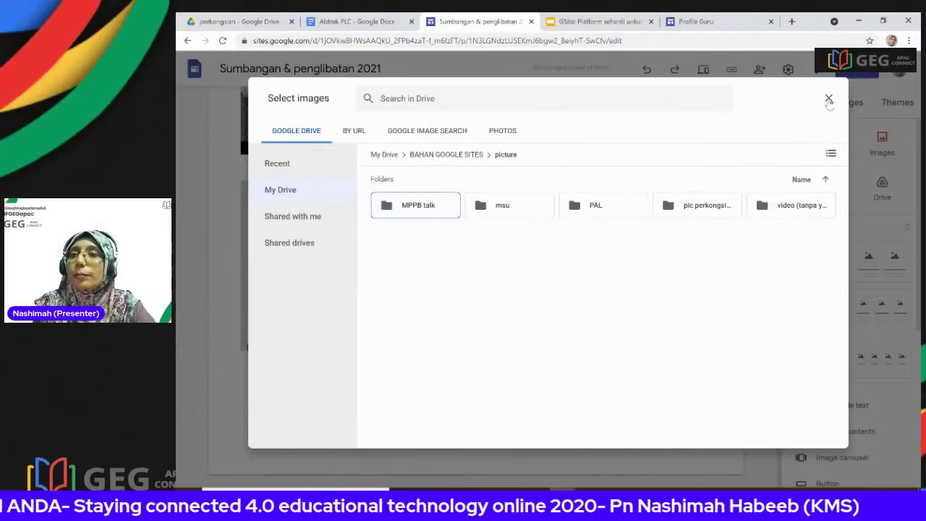
{"action": "left_click", "coordinate": [830, 98]}
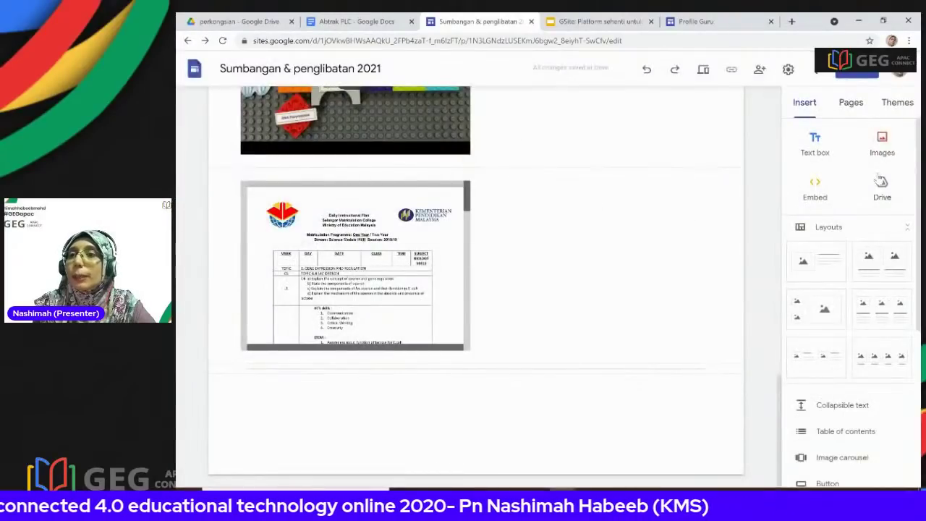
- Insert the image IPG melaka.jpg from the BAHAN GOOGLE SITES folder in Drive below the divider on the Sumbangan & inovasi page
{"action": "left_click", "coordinate": [882, 186]}
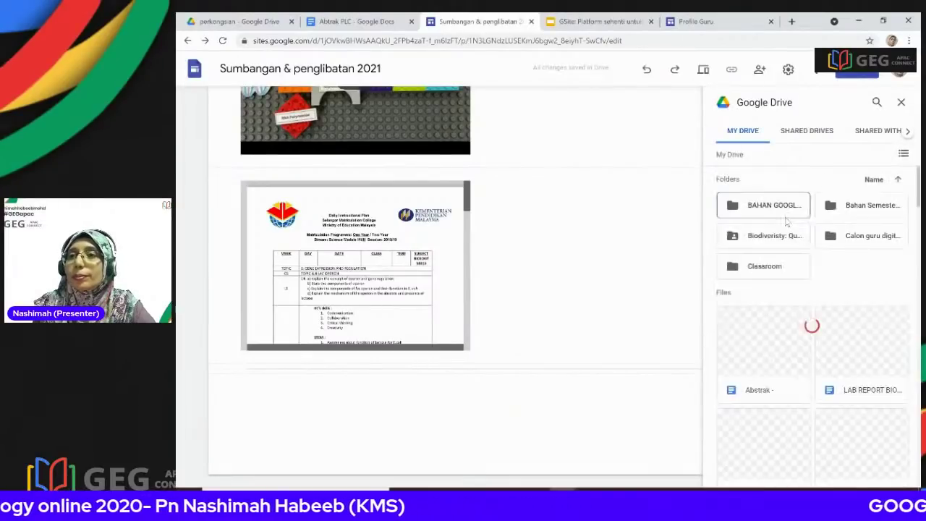
{"action": "left_click", "coordinate": [783, 211]}
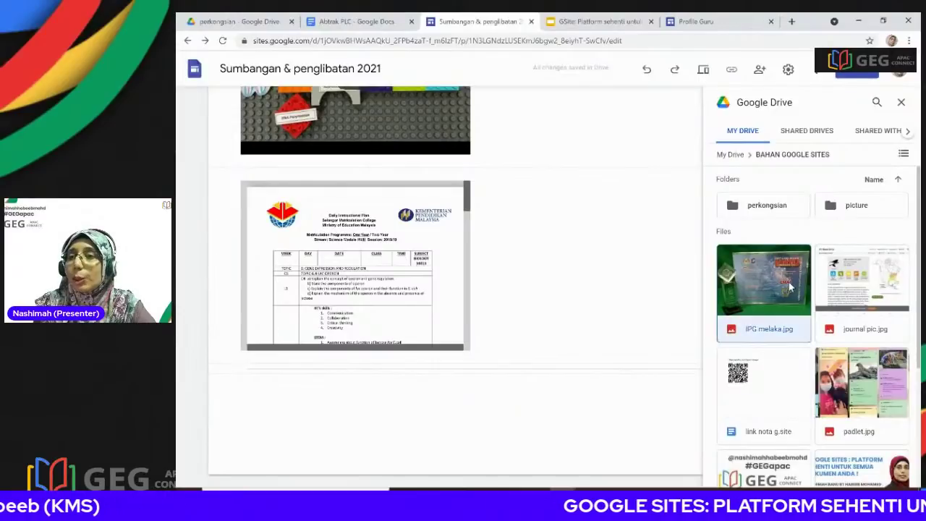
{"action": "left_click", "coordinate": [789, 282]}
{"action": "left_click", "coordinate": [893, 474]}
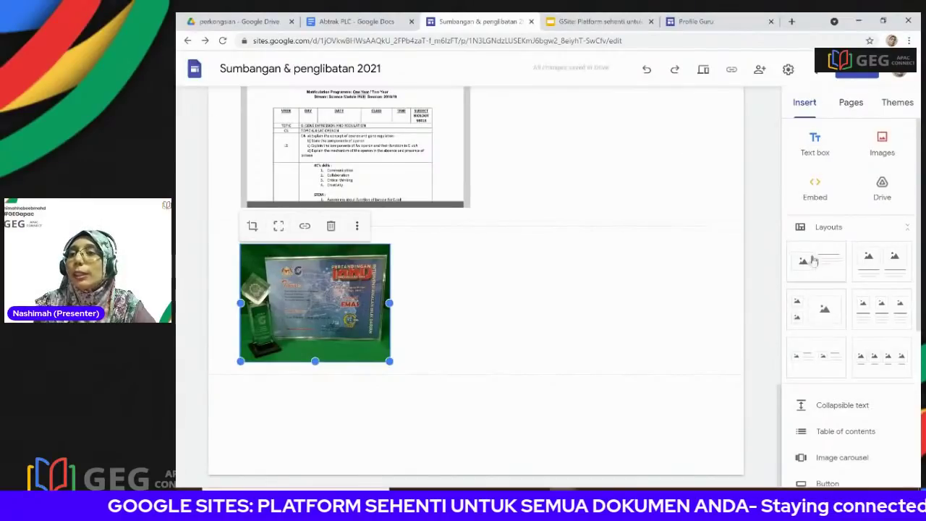
- Add a text box below the award picture, enter PENCAPAIAN and apply the Heading style to it
{"action": "left_click", "coordinate": [816, 145]}
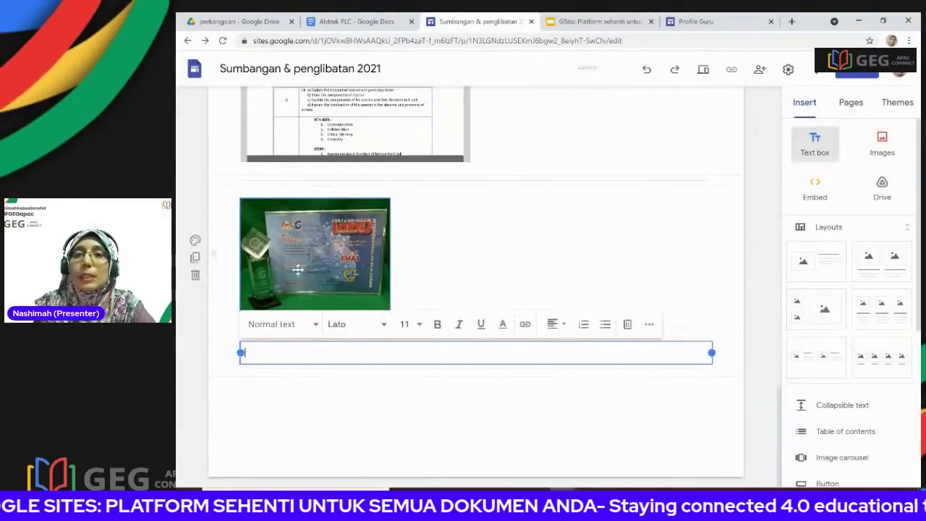
{"action": "type", "text": "PENCAPAIAN"}
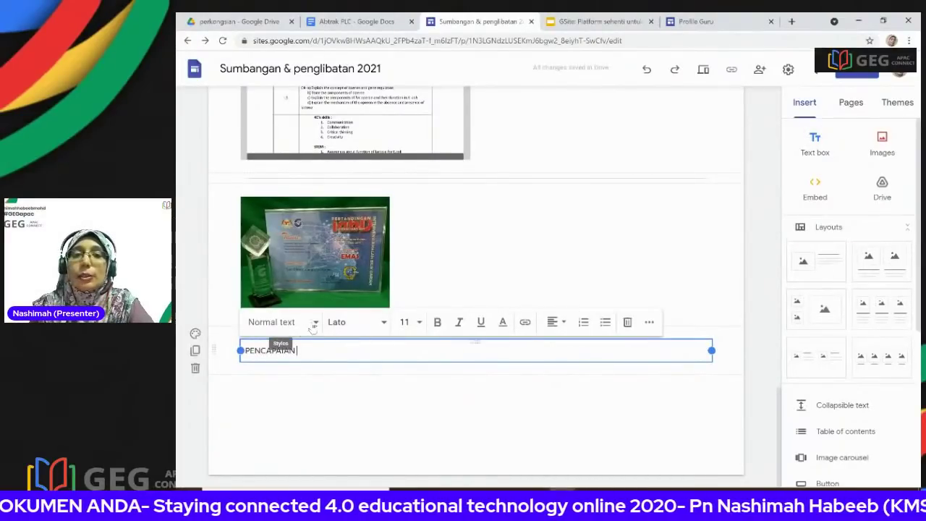
{"action": "left_click", "coordinate": [313, 325]}
{"action": "left_click", "coordinate": [290, 378]}
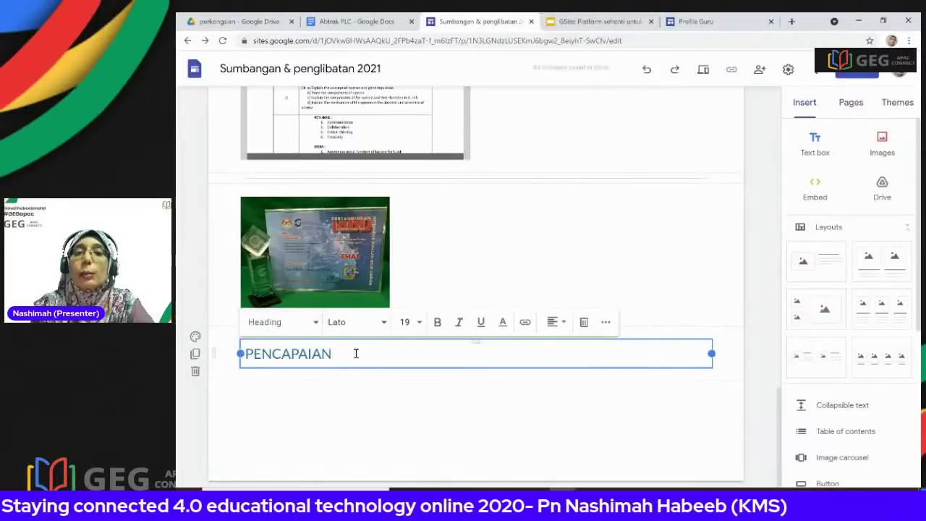
- Enter the lines PERTANDINGAN:, PINGAT EMAS, MASA and LOKASI under the PENCAPAIAN heading
{"action": "key", "text": "Return"}
{"action": "type", "text": "PERTANDINGAN:"}
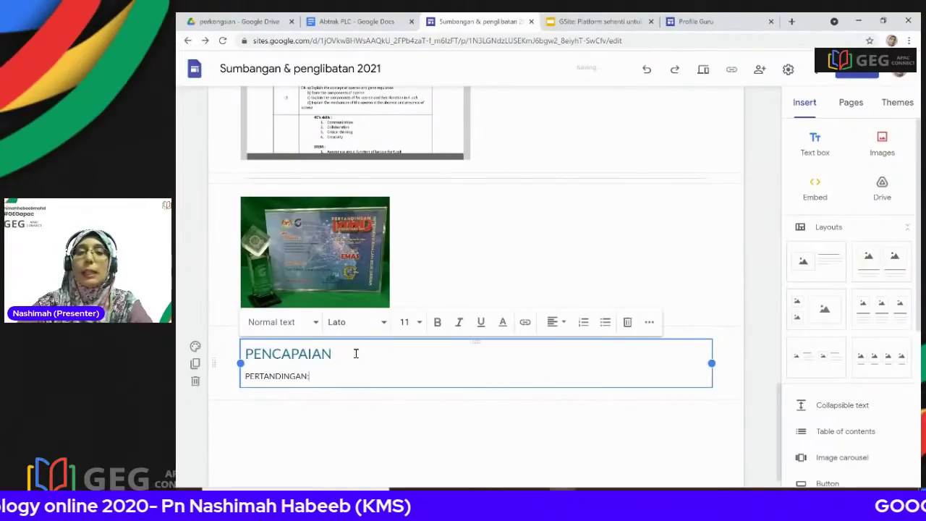
{"action": "key", "text": "Return"}
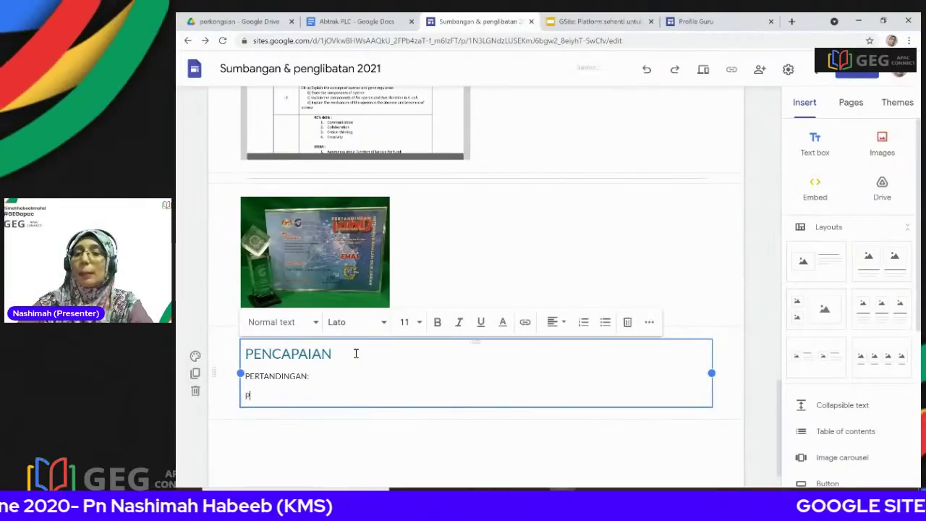
{"action": "type", "text": "PINGTA"}
{"action": "key", "text": "BackSpace"}
{"action": "key", "text": "BackSpace"}
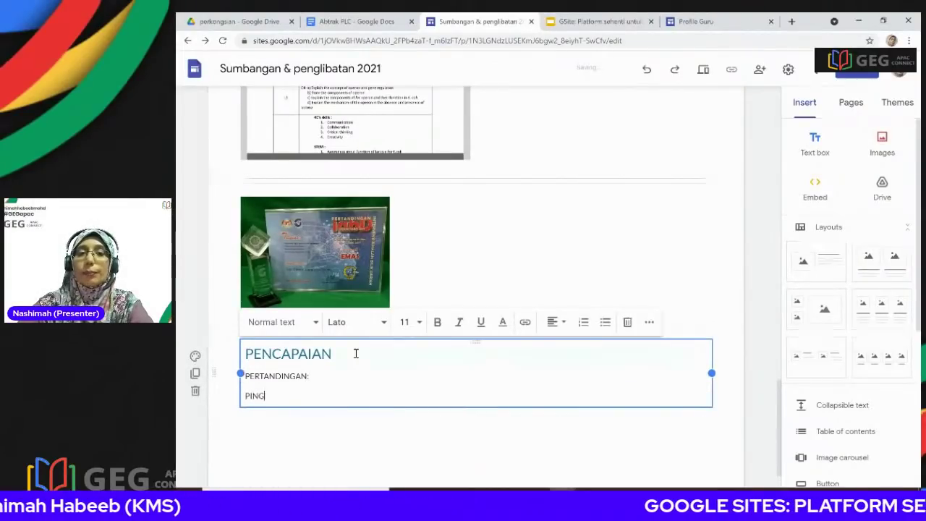
{"action": "type", "text": "AT EMAS"}
{"action": "key", "text": "Return"}
{"action": "type", "text": "M"}
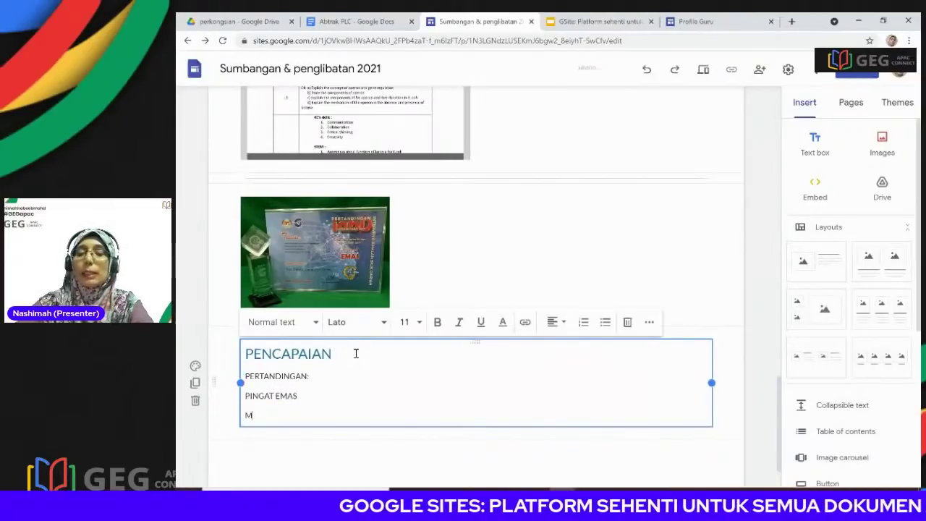
{"action": "type", "text": "ASA"}
{"action": "key", "text": "Return"}
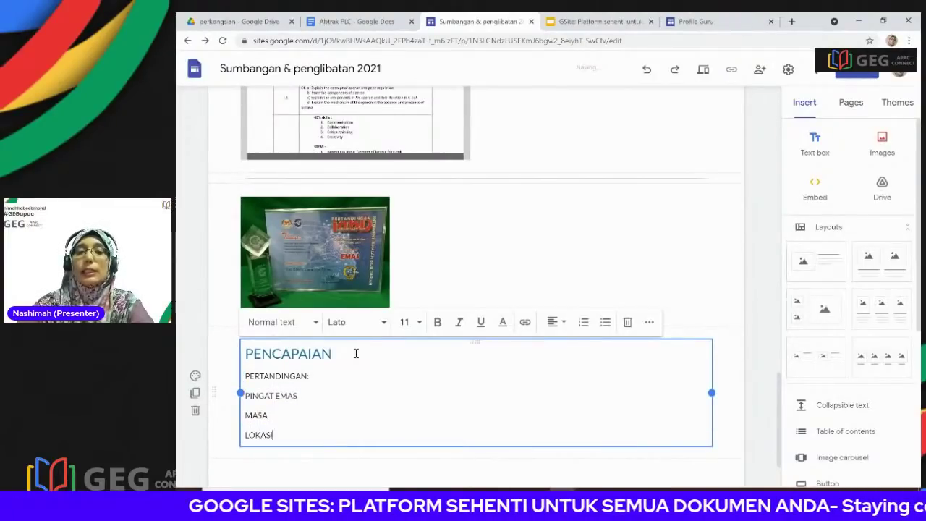
- Close the Abtrak PLC document and return to the Sumbangan & inovasi page of the Sumbangan & penglibatan 2021 site
{"action": "scroll", "coordinate": [387, 260], "scroll_direction": "up", "scroll_amount": 6}
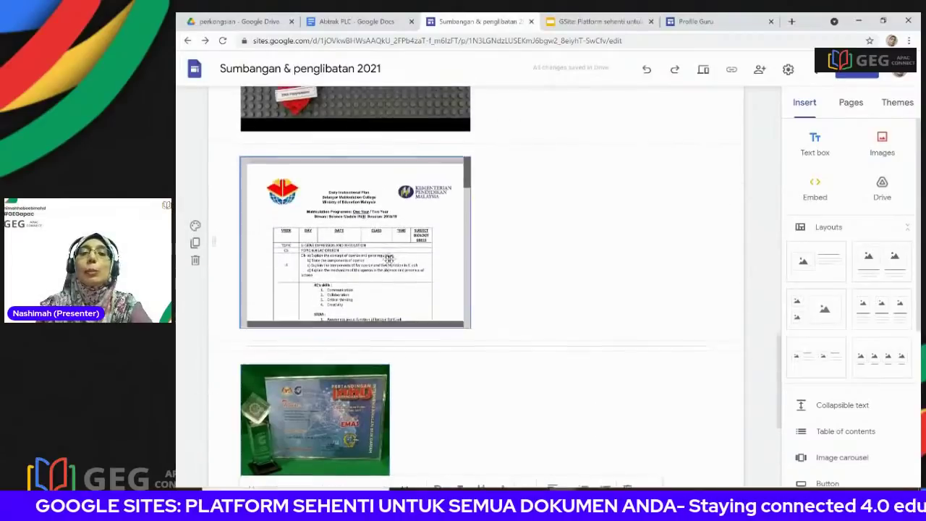
{"action": "scroll", "coordinate": [389, 258], "scroll_direction": "up", "scroll_amount": 15}
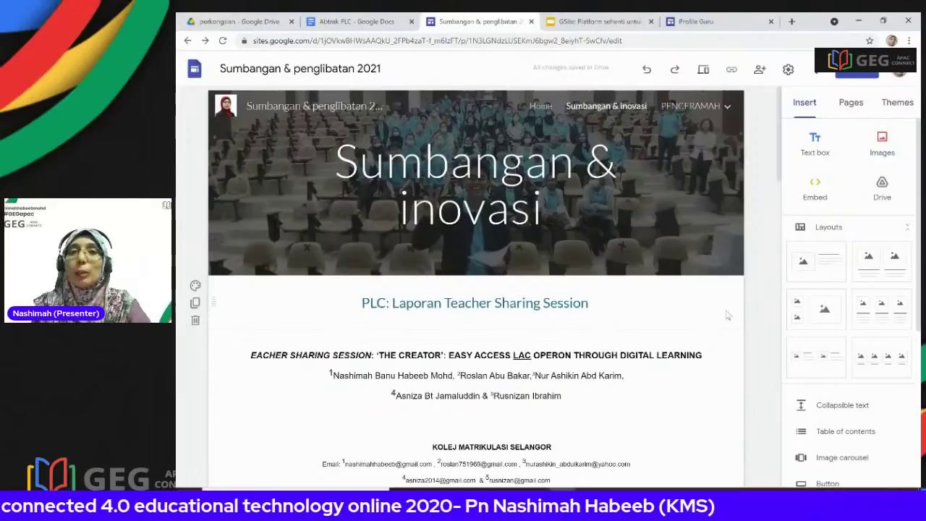
{"action": "scroll", "coordinate": [728, 315], "scroll_direction": "down", "scroll_amount": 2}
{"action": "scroll", "coordinate": [728, 316], "scroll_direction": "up", "scroll_amount": 2}
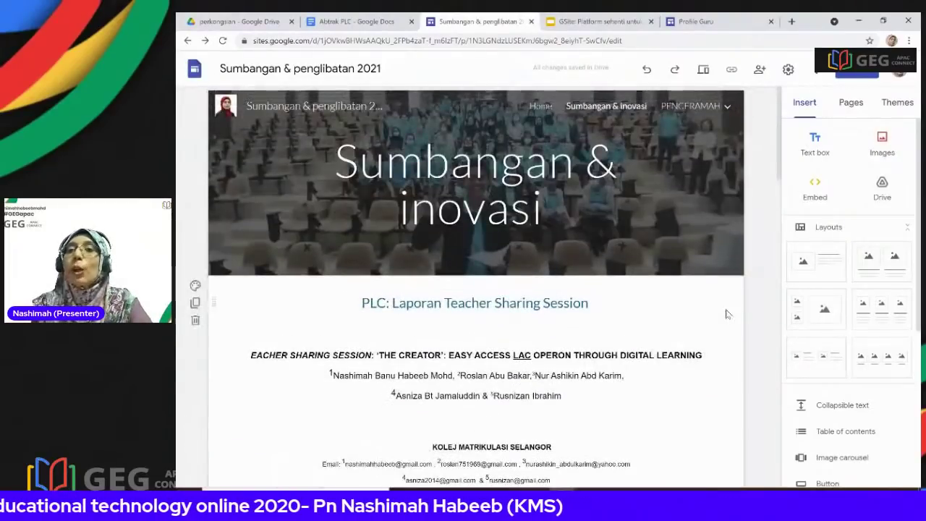
{"action": "left_click", "coordinate": [729, 24]}
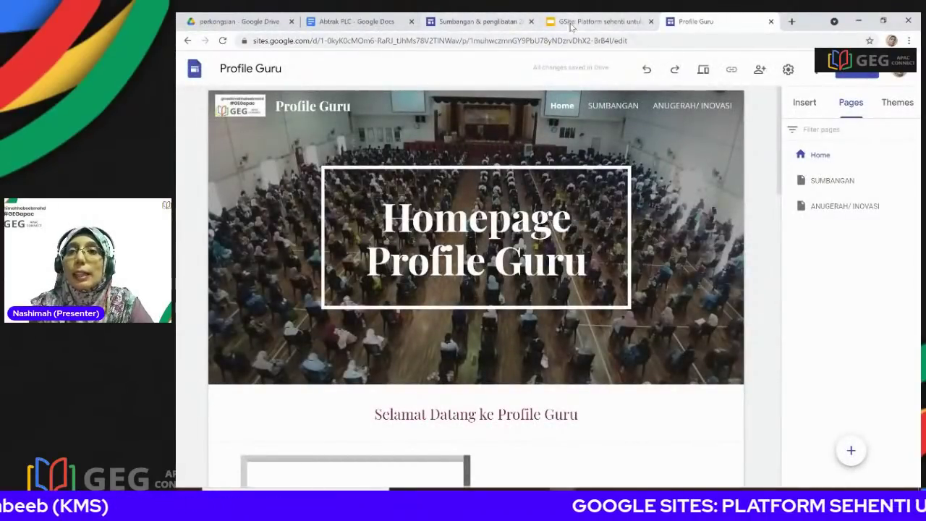
{"action": "left_click", "coordinate": [406, 24]}
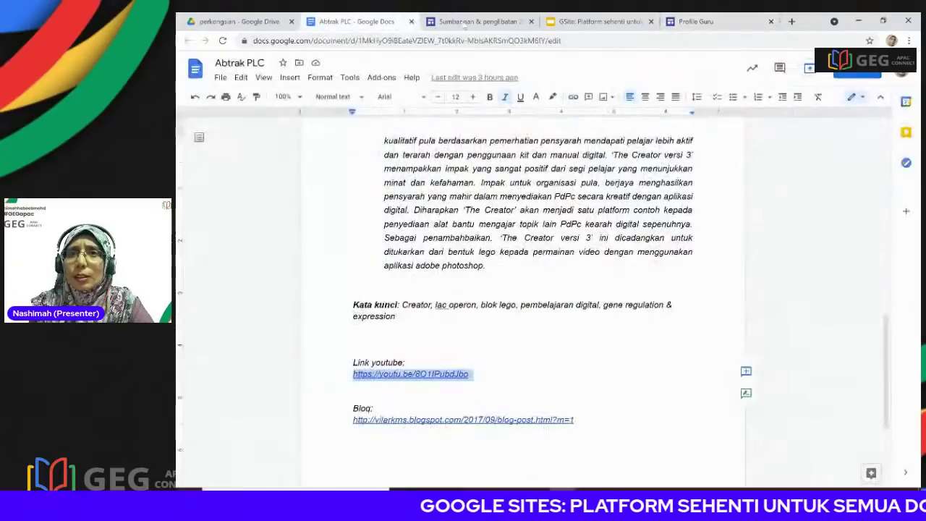
{"action": "left_click", "coordinate": [411, 22]}
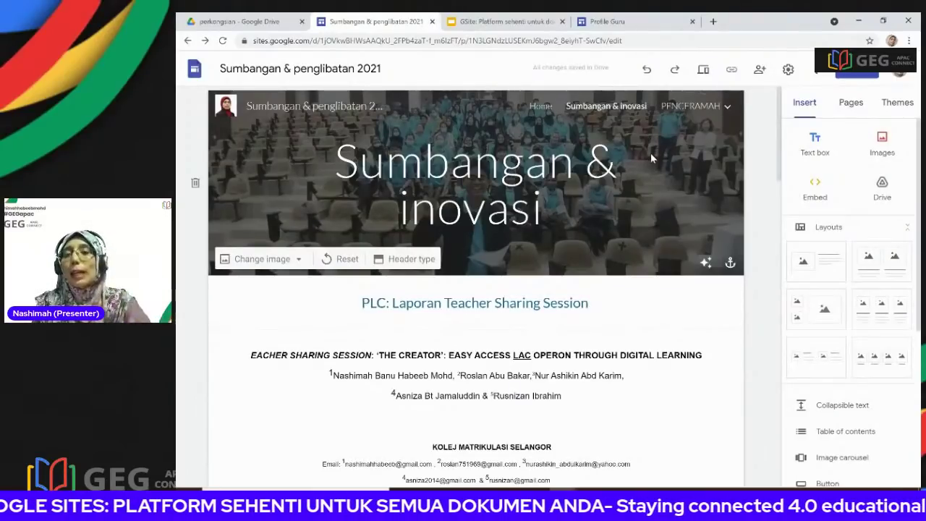
{"action": "left_click", "coordinate": [660, 23]}
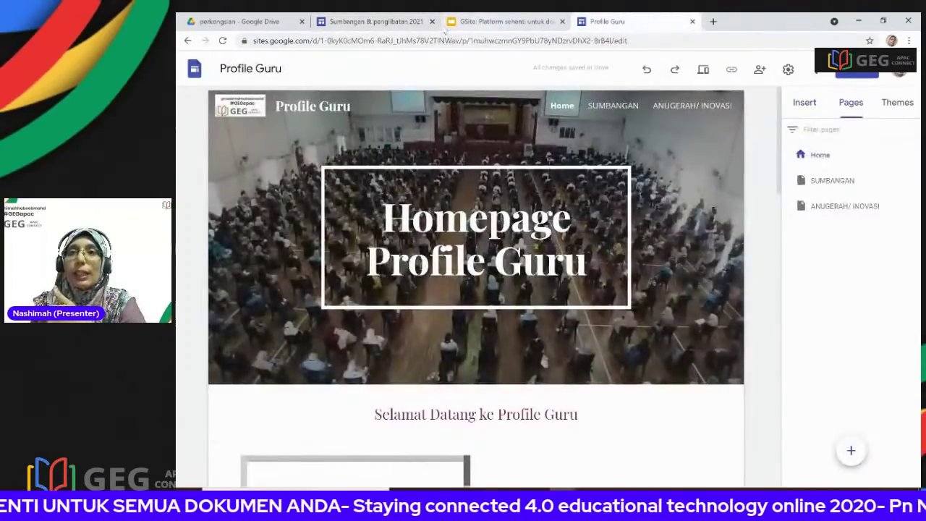
{"action": "left_click", "coordinate": [391, 22]}
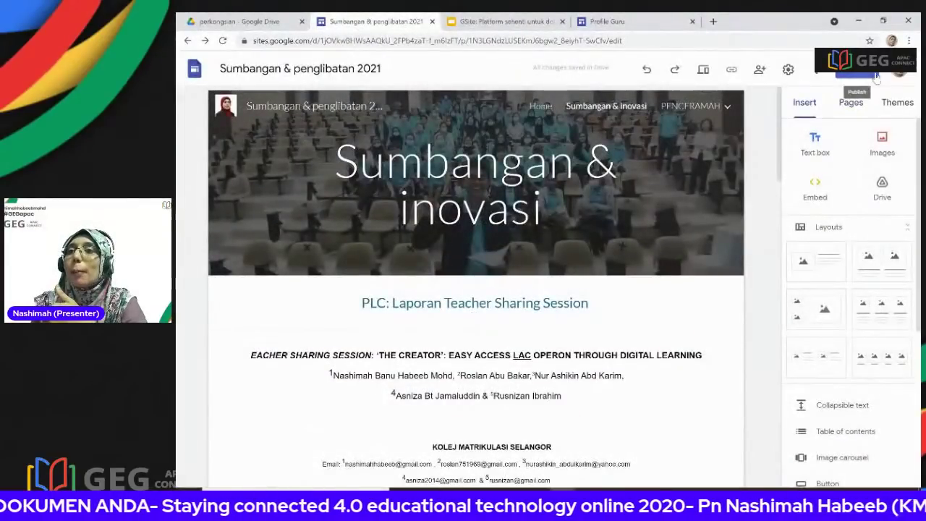